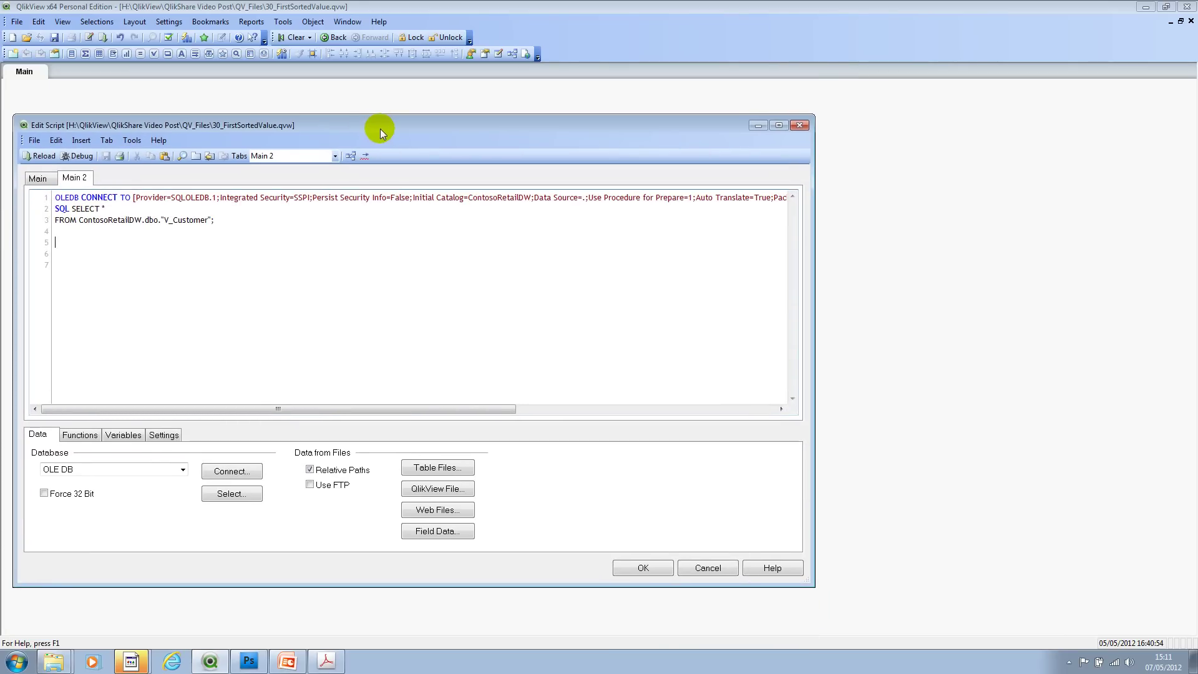
# - Accept the load script and reload the document's data
pyautogui.click(652, 569)
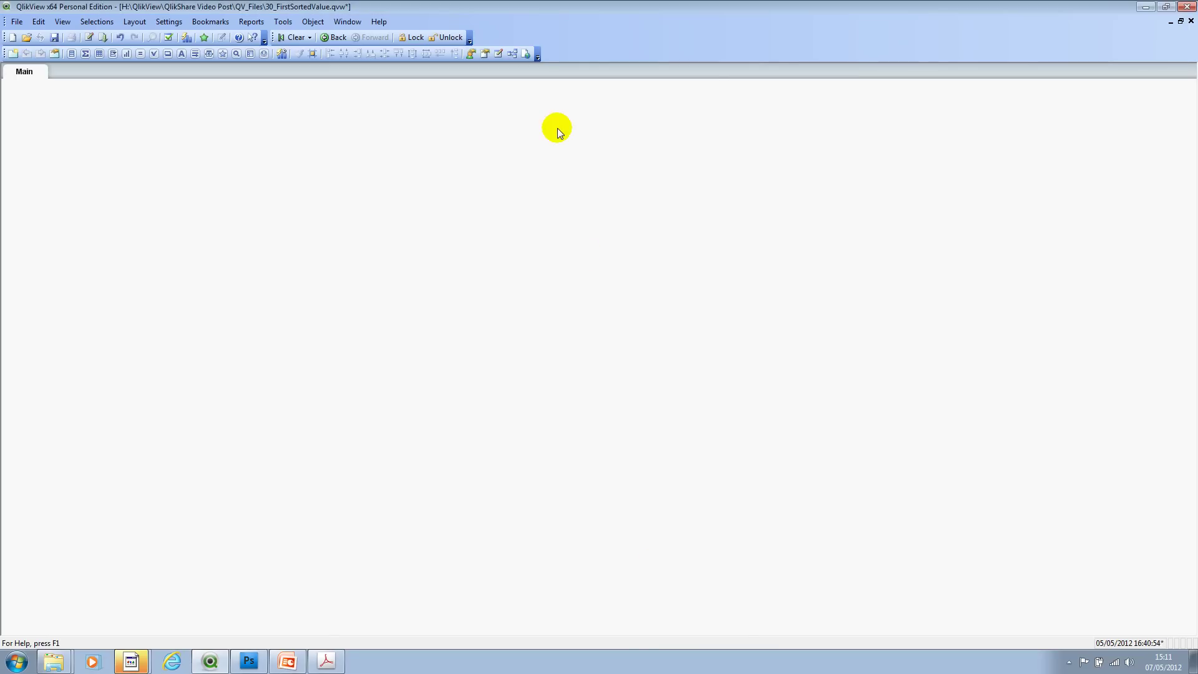
pyautogui.hotkey('ctrl', 'r')
# - Create a table box showing all available fields, with CustomerKey promoted to the first column
pyautogui.rightClick(205, 126)
pyautogui.moveTo(272, 163)
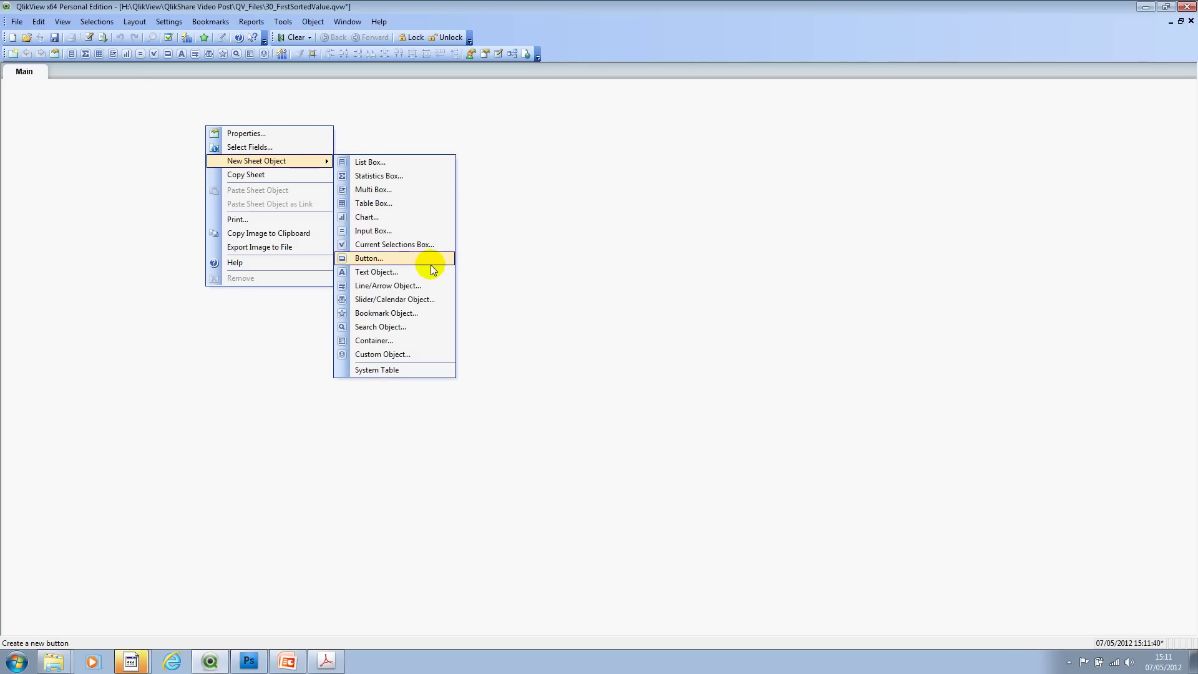
pyautogui.click(407, 203)
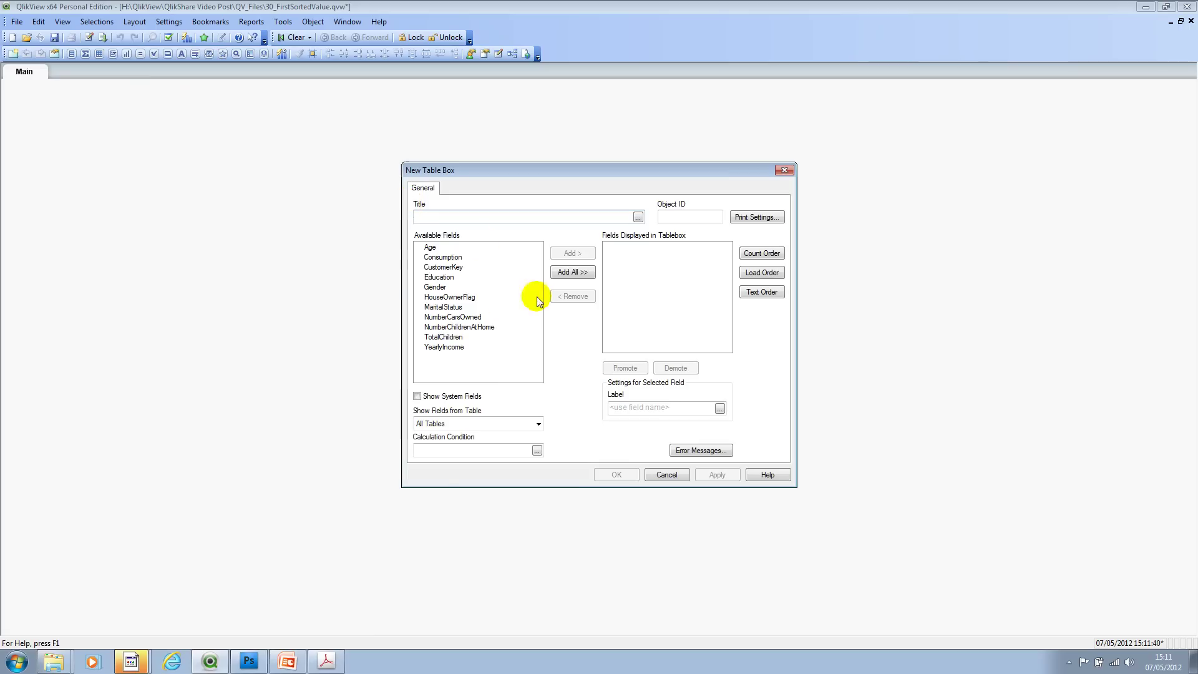
pyautogui.click(572, 272)
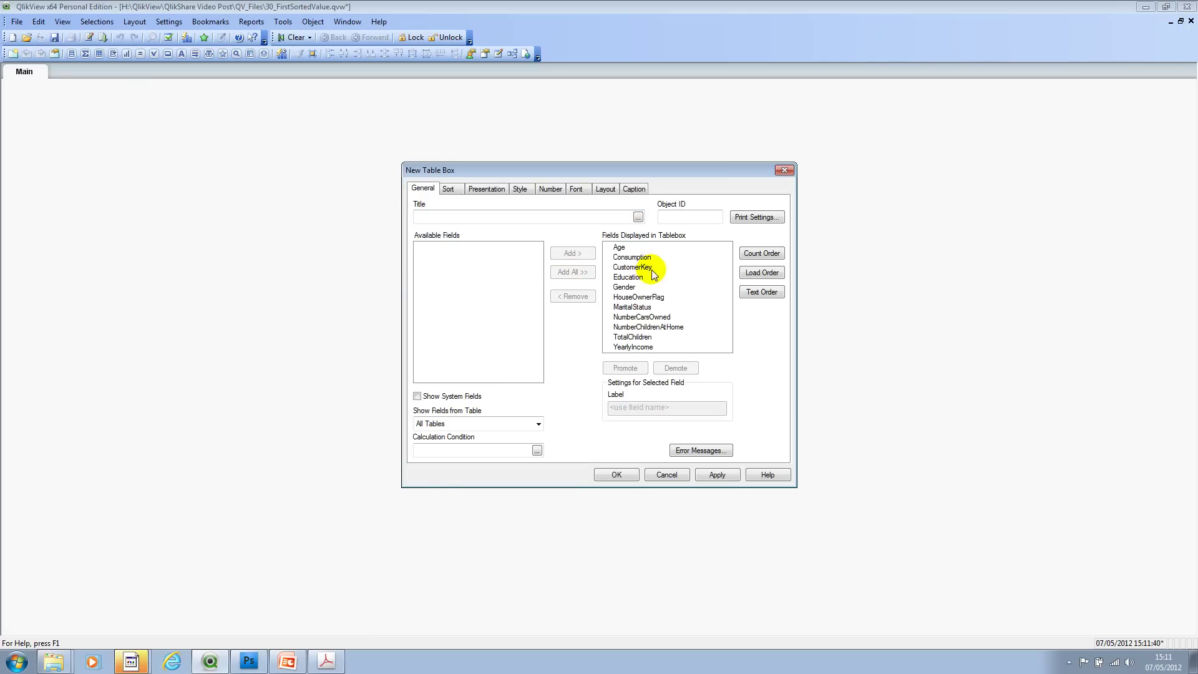
pyautogui.click(631, 267)
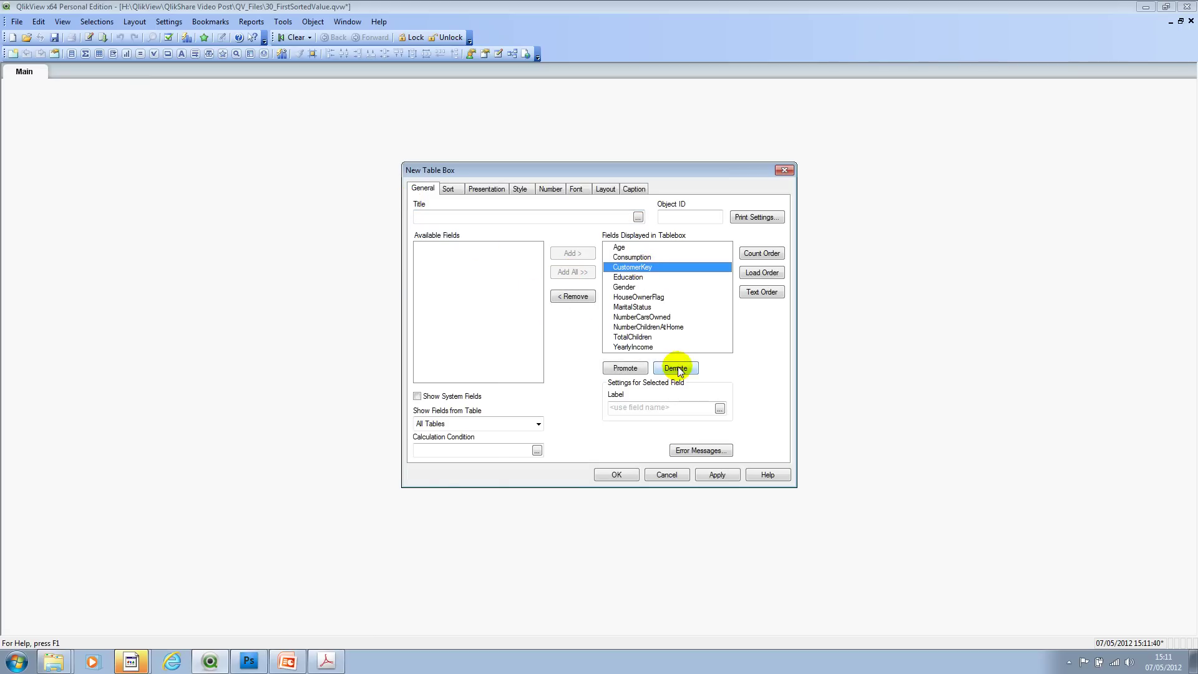
pyautogui.click(624, 368)
pyautogui.click(623, 368)
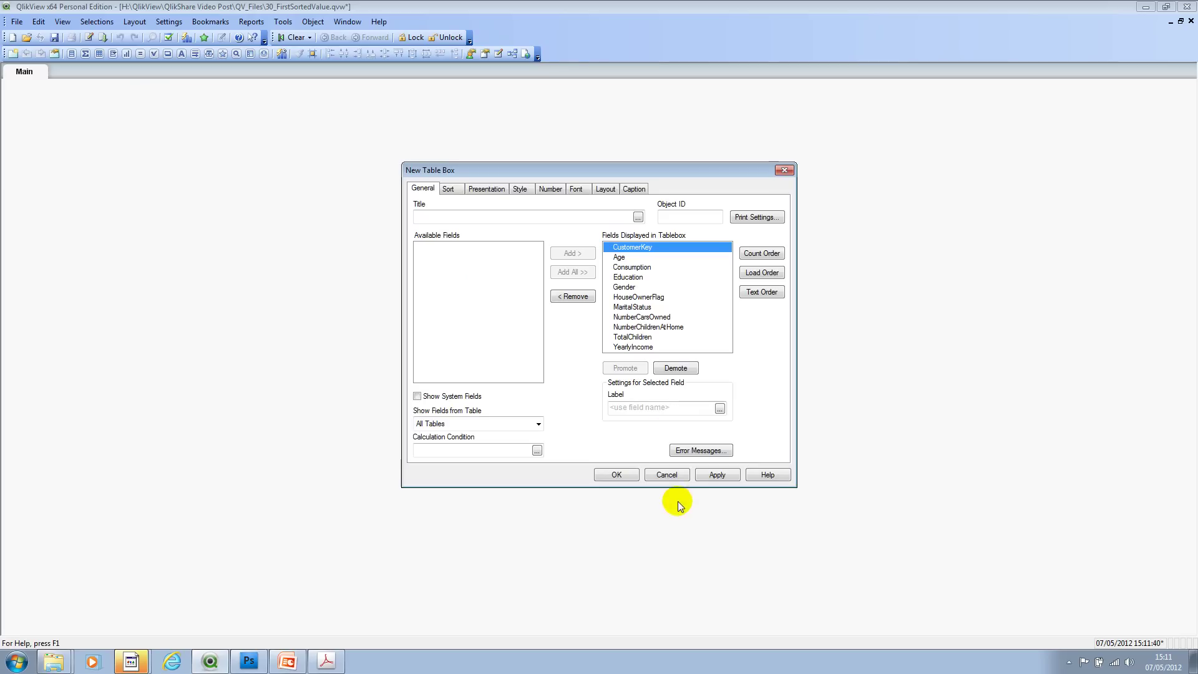
pyautogui.click(630, 267)
pyautogui.click(614, 476)
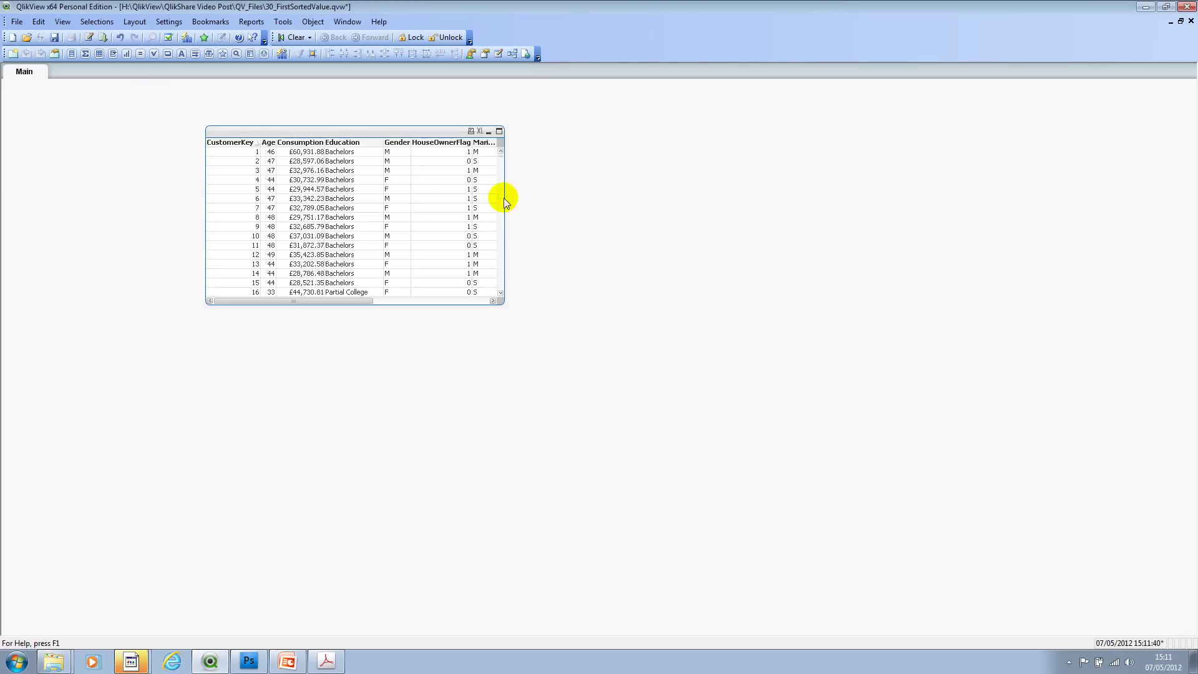
# - Widen the table box to fit all columns through YearlyIncome and move it towards the middle of the sheet
pyautogui.moveTo(503, 197); pyautogui.dragTo(899, 222)
pyautogui.moveTo(662, 138); pyautogui.dragTo(825, 166)
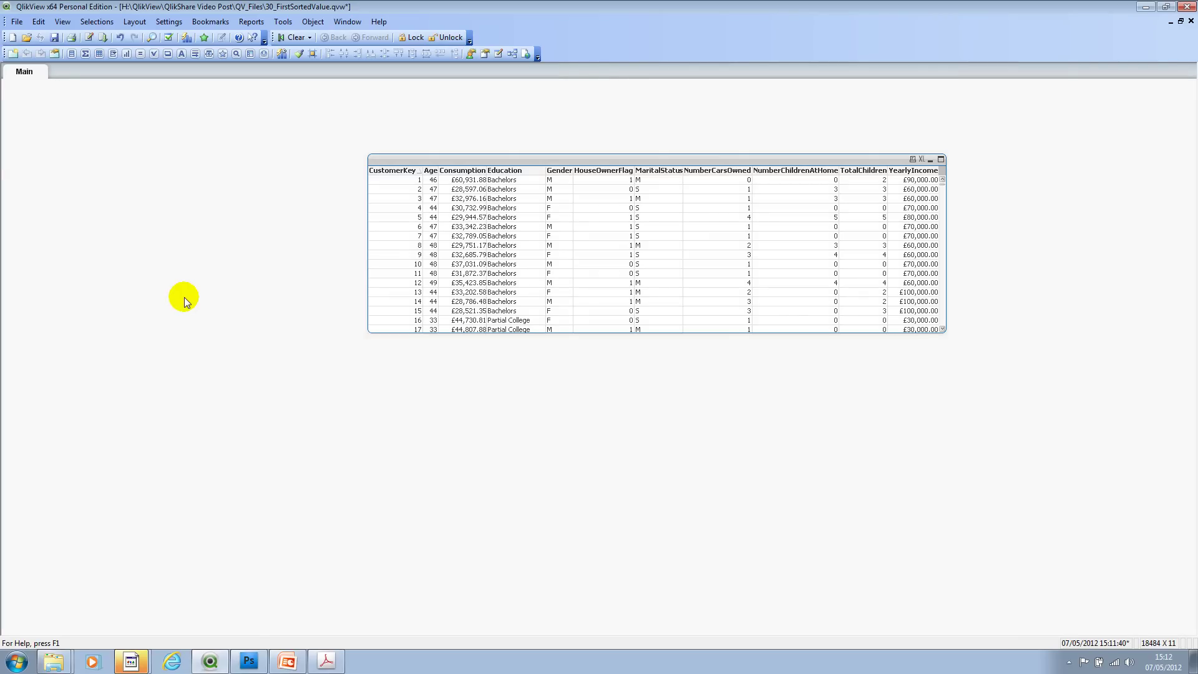
# - Add list boxes for the Consumption and CustomerKey fields to the Main sheet
pyautogui.rightClick(178, 169)
pyautogui.click(219, 195)
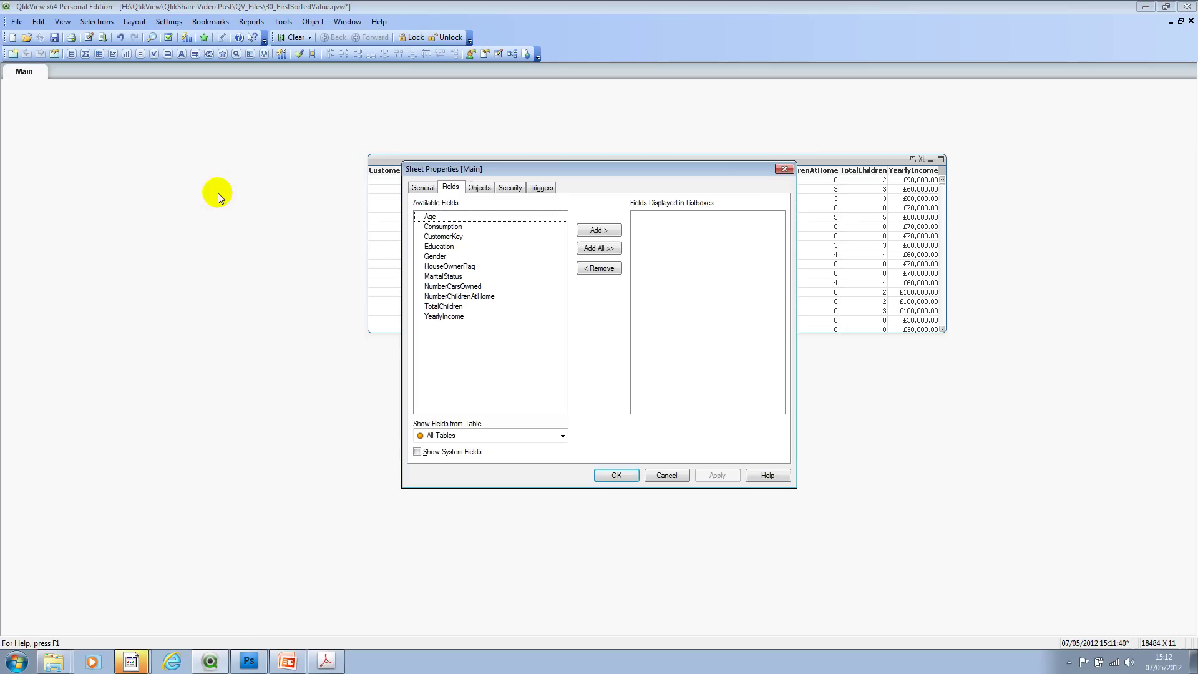
pyautogui.click(492, 227)
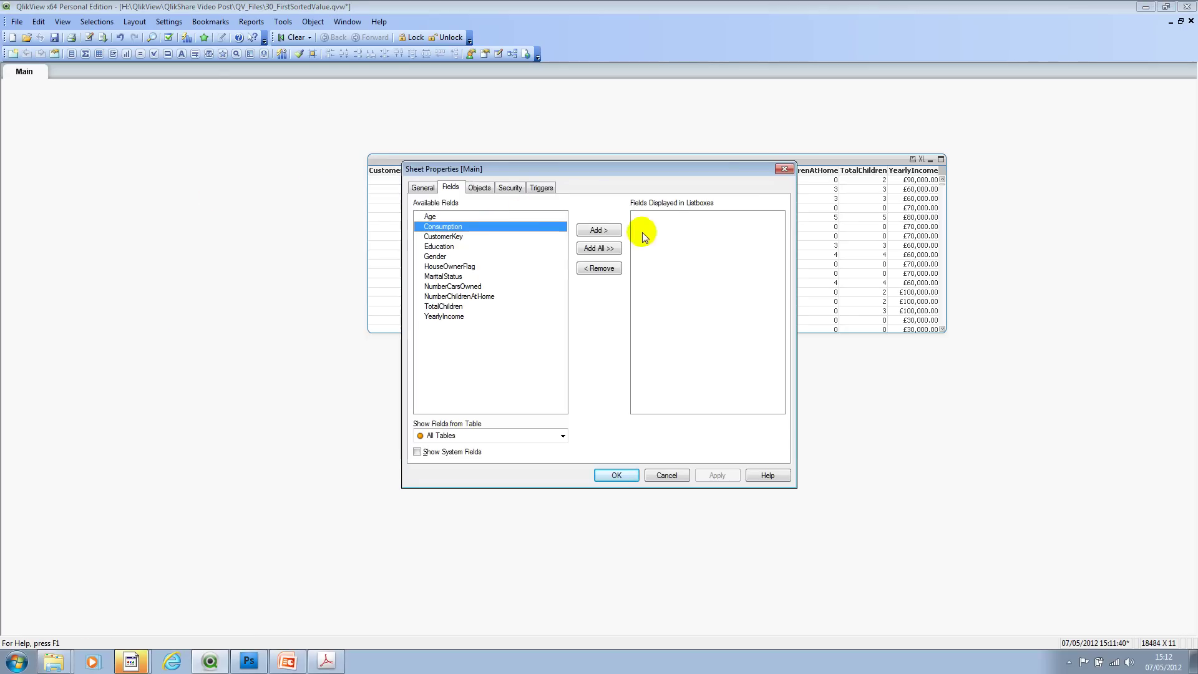
pyautogui.click(598, 230)
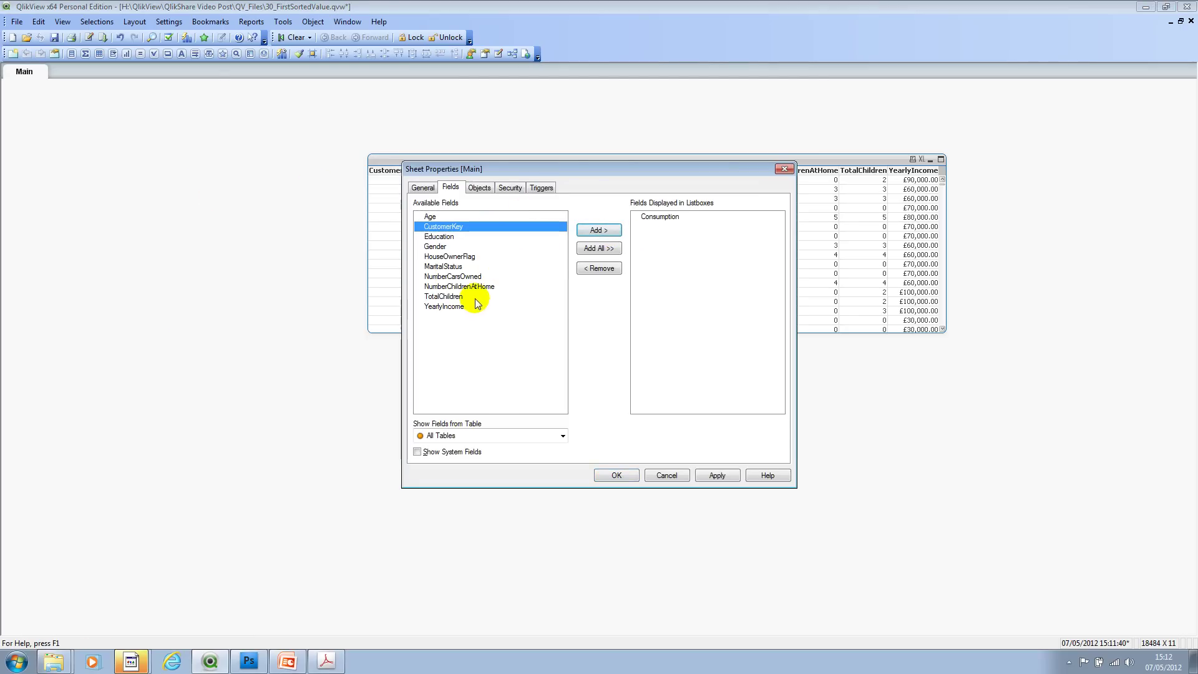
pyautogui.click(598, 229)
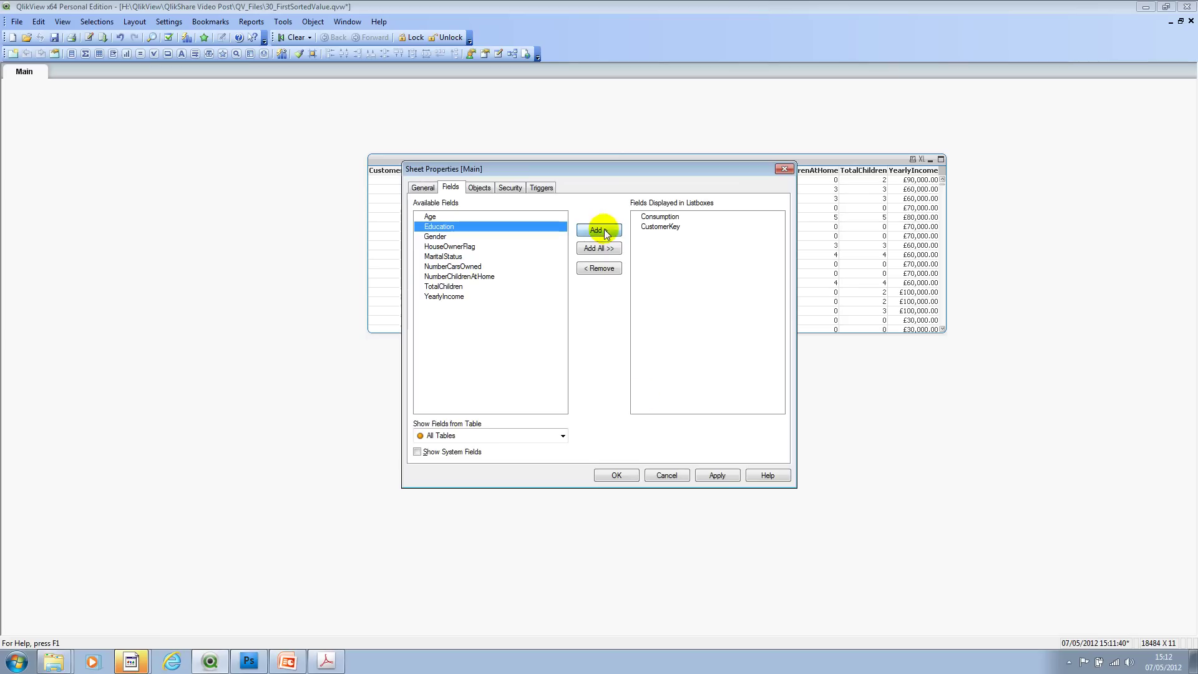
pyautogui.click(615, 474)
# - Arrange the CustomerKey list box, the Consumption list box and the table box side by side along the sheet's upper edge
pyautogui.moveTo(63, 97); pyautogui.dragTo(151, 91)
pyautogui.moveTo(464, 159); pyautogui.dragTo(247, 87)
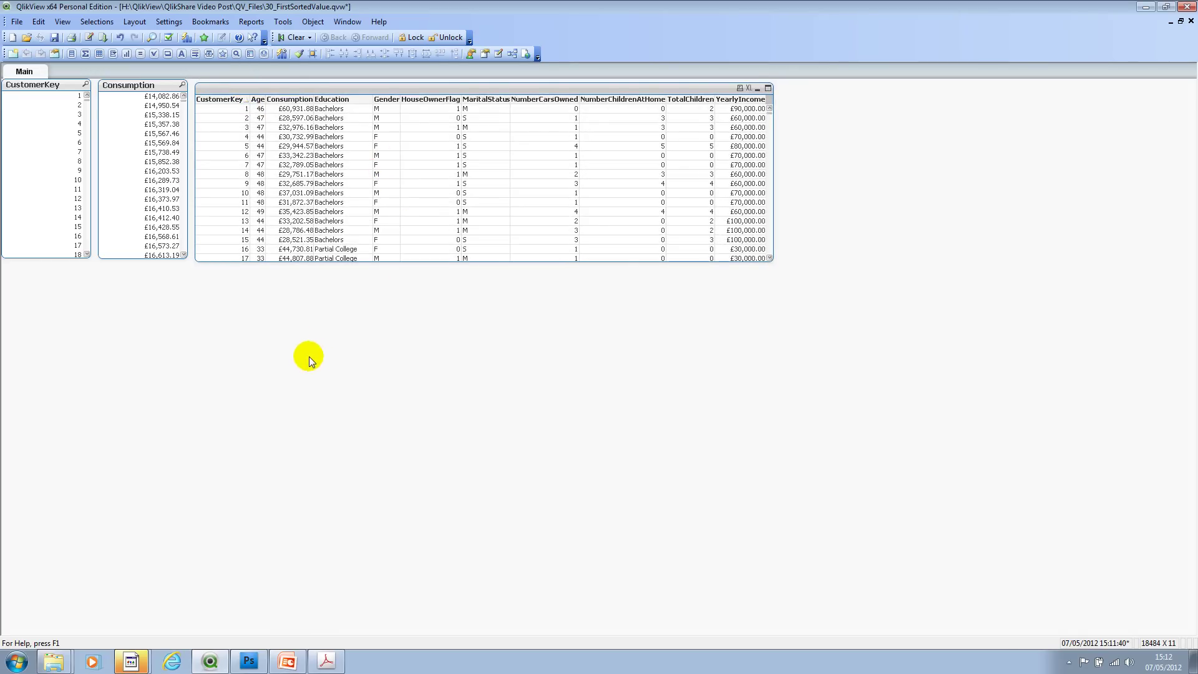
# - Create a text object below the table box and start its text expression with =FirstSortedValue(
pyautogui.rightClick(288, 322)
pyautogui.moveTo(357, 361)
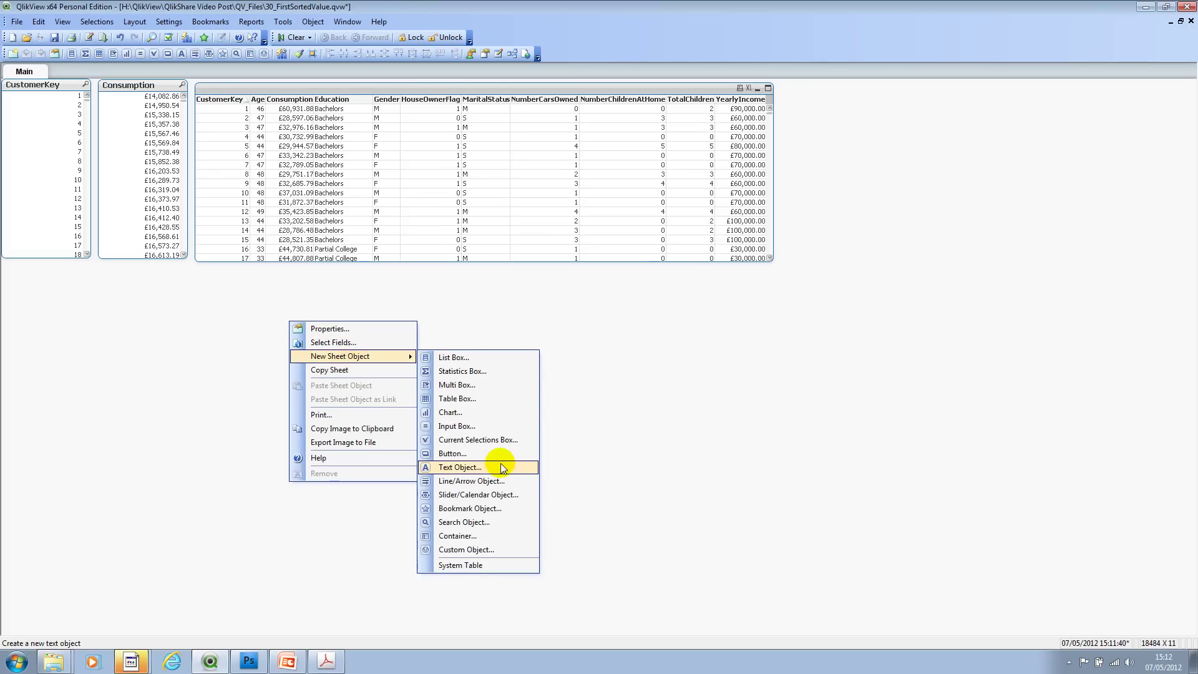
pyautogui.click(500, 467)
pyautogui.click(650, 241)
pyautogui.write('=')
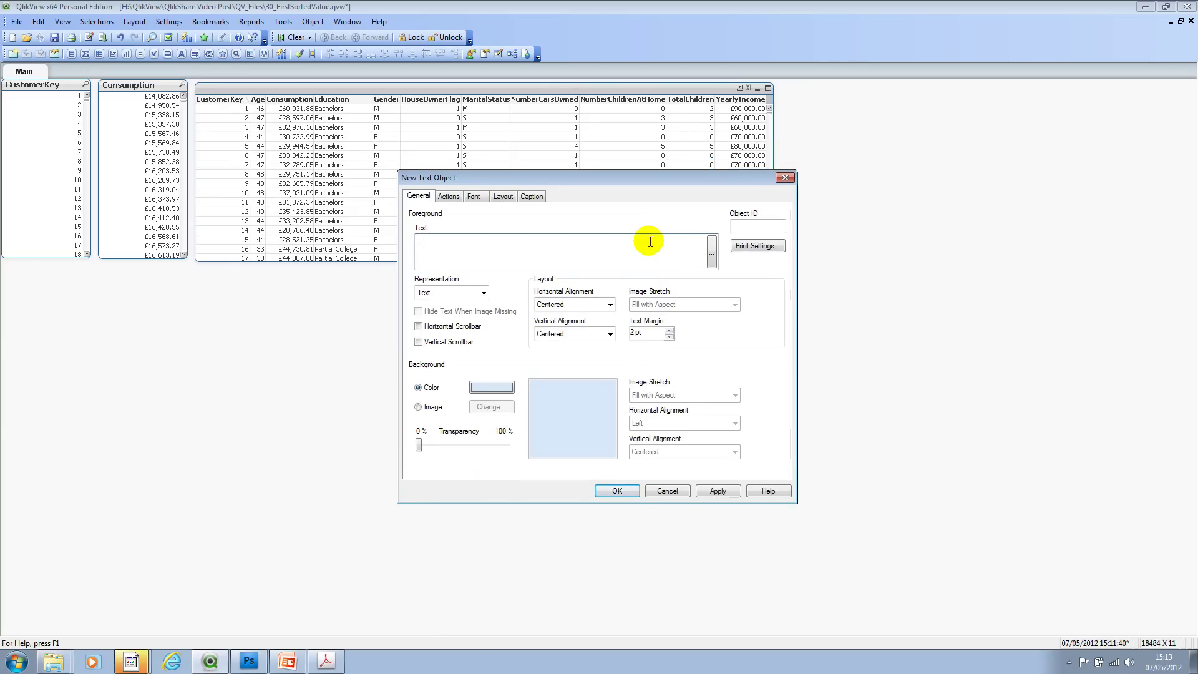
pyautogui.press('capslock')
pyautogui.write('FIR')
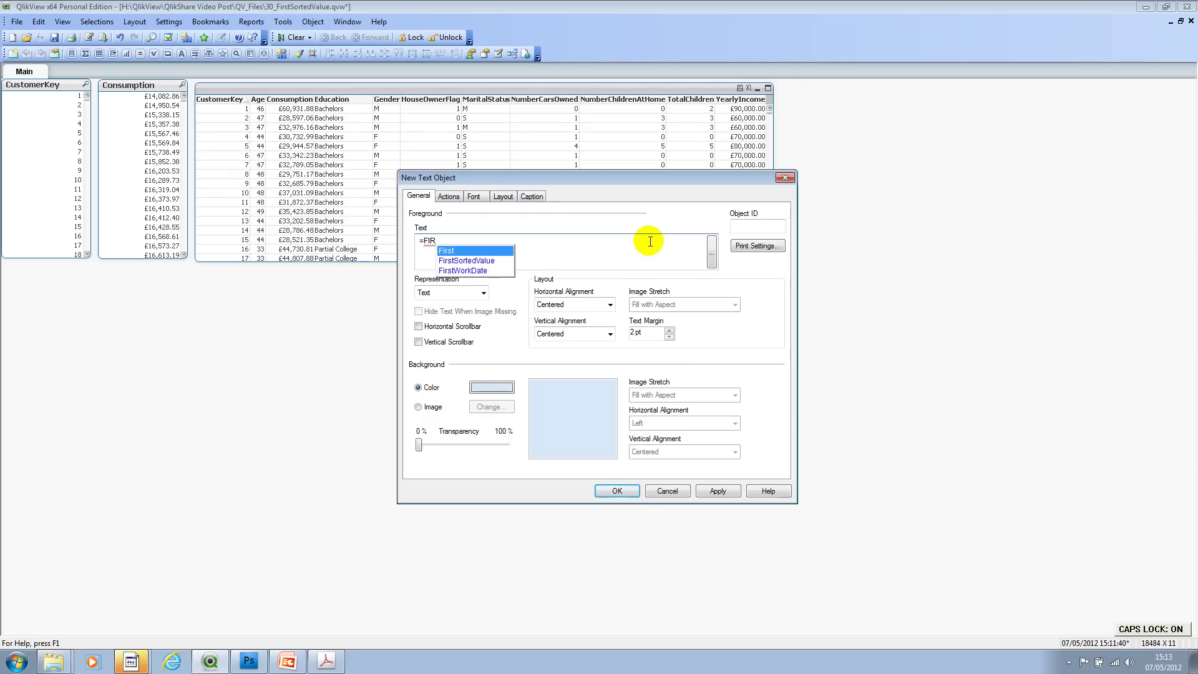
pyautogui.press('Down')
pyautogui.press('Return')
pyautogui.press('capslock')
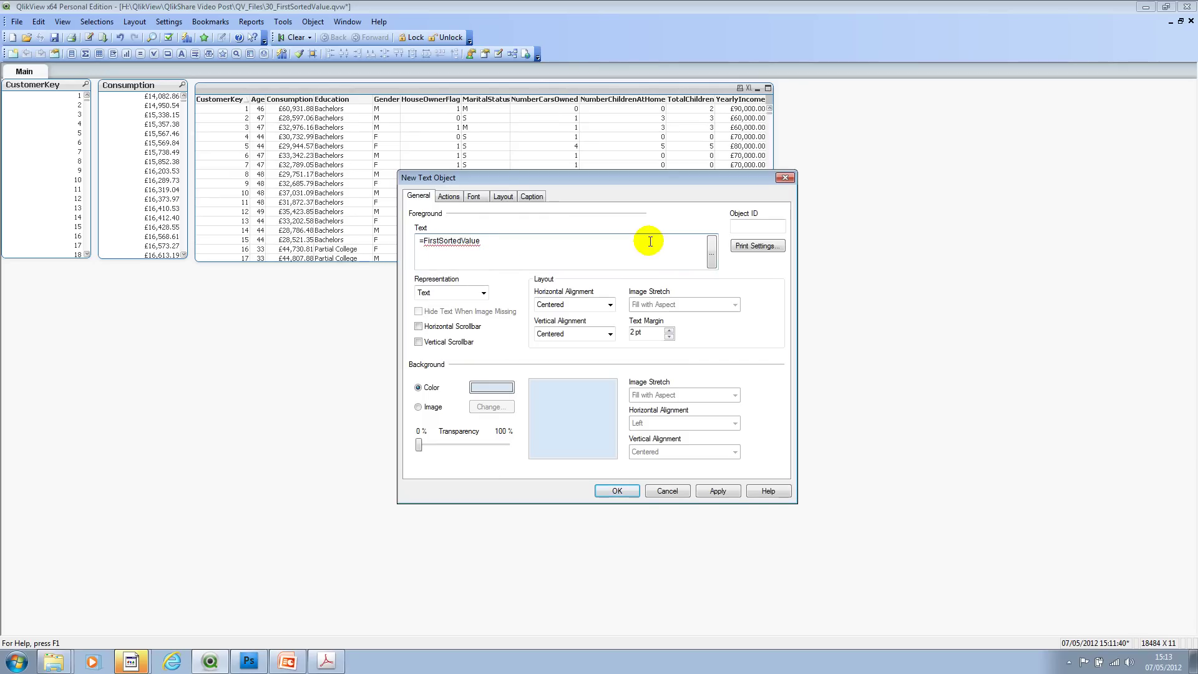
pyautogui.write('(')
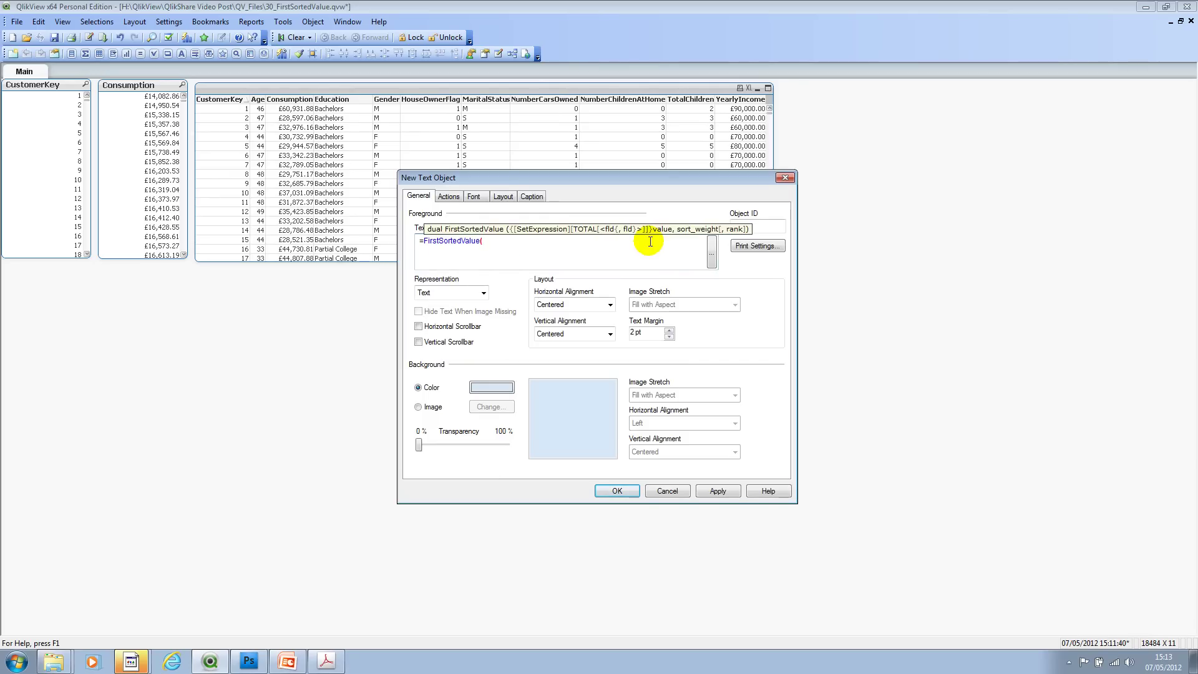
# - Complete the text object's expression as =FirstSortedValue(CustomerKey, Consumption) and accept it
pyautogui.write('Cu')
pyautogui.press('Return')
pyautogui.write(', co')
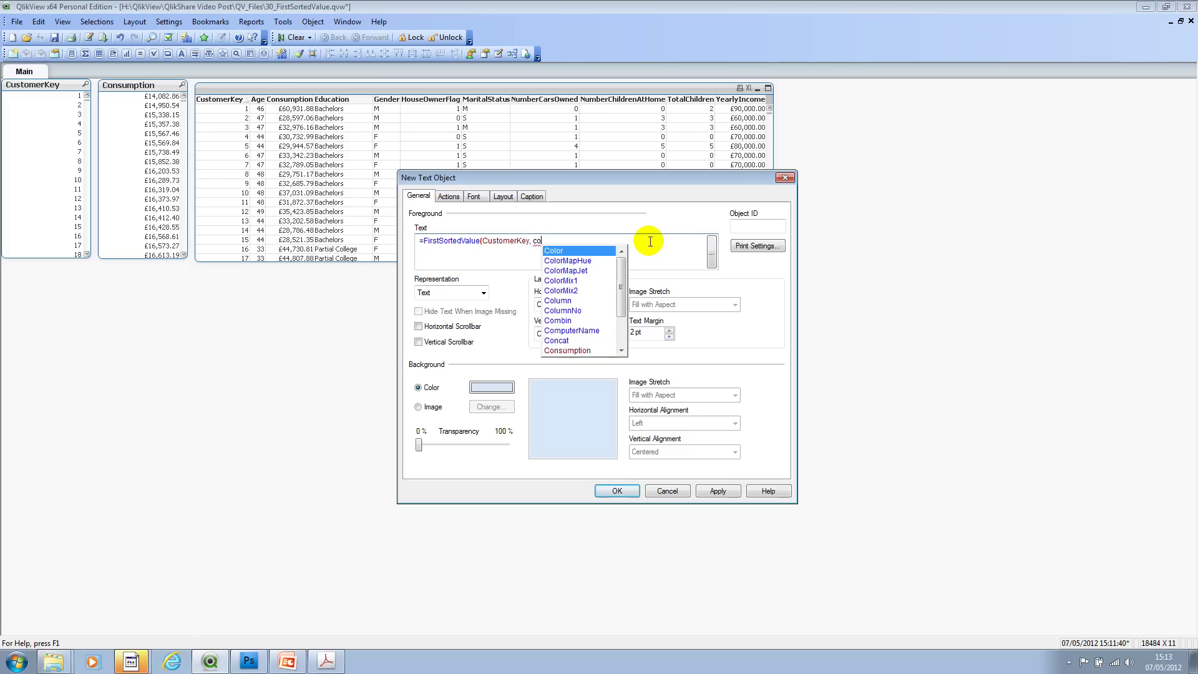
pyautogui.press('Down')
pyautogui.press('Down')
pyautogui.press('Down')
pyautogui.press('Down')
pyautogui.press('Down')
pyautogui.press('Down')
pyautogui.press('Down')
pyautogui.press('Down')
pyautogui.press('Down')
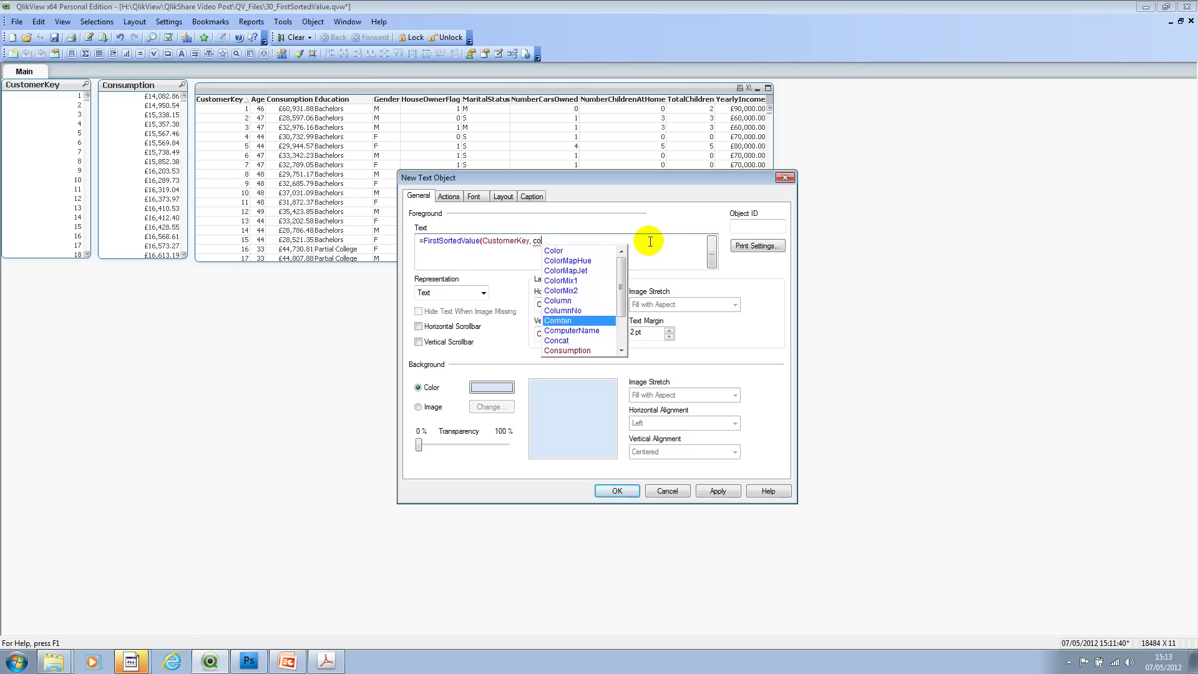
pyautogui.press('Down')
pyautogui.press('Return')
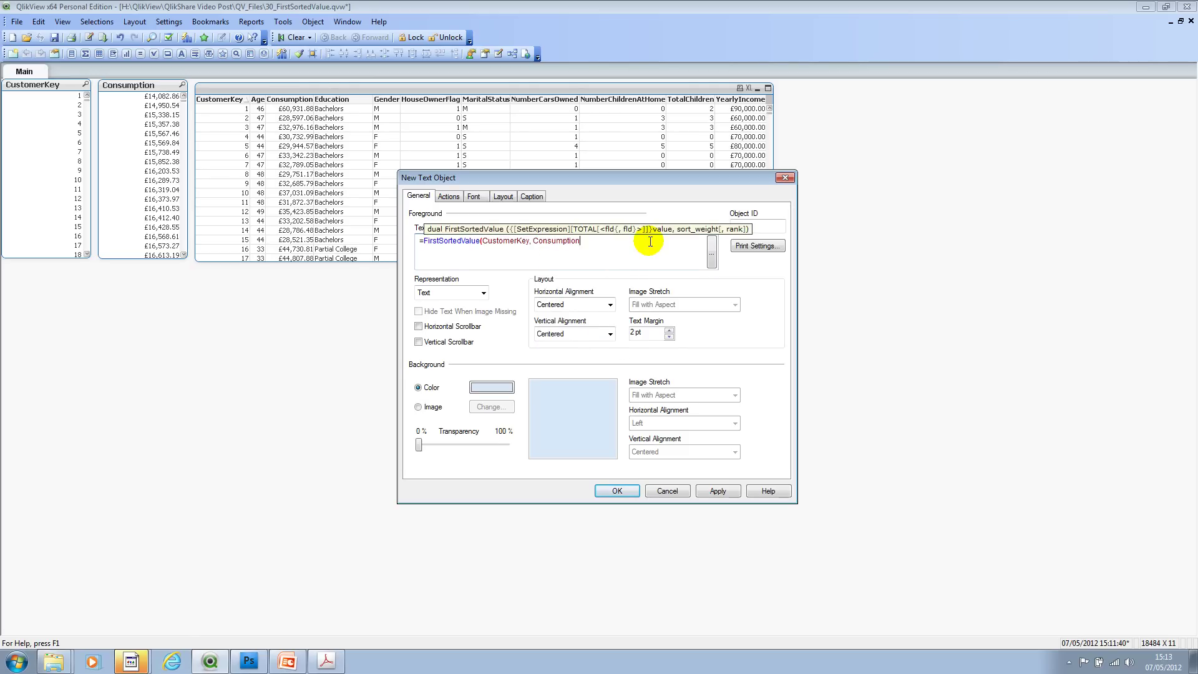
pyautogui.click(534, 244)
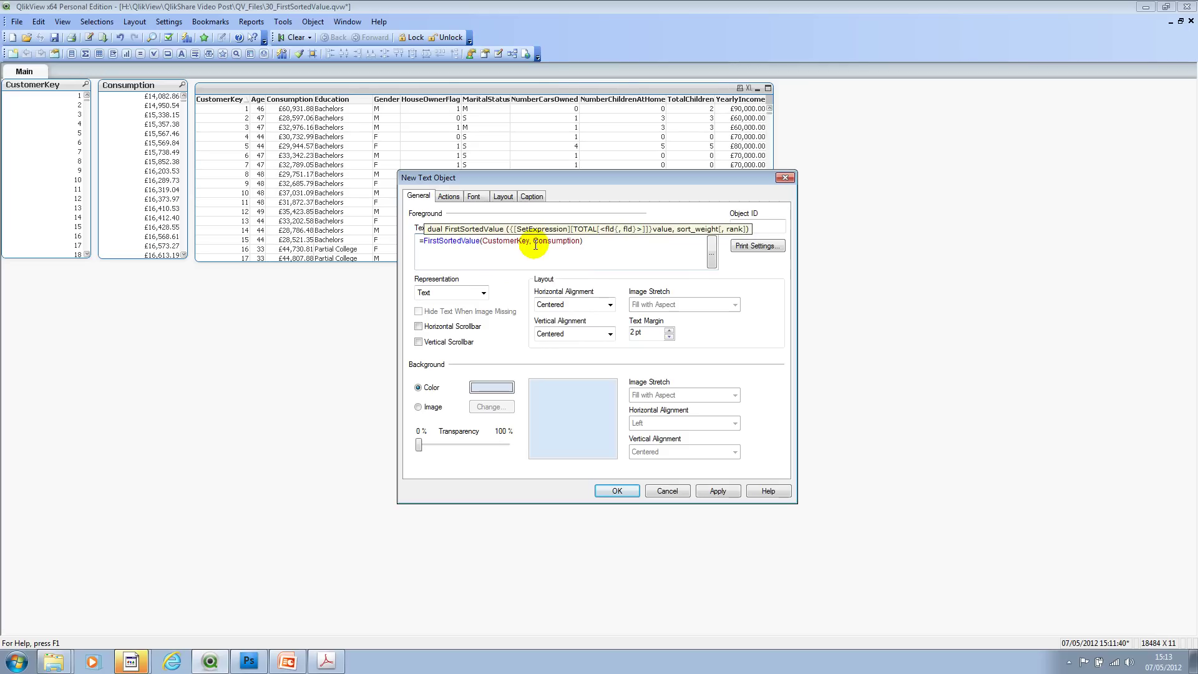
pyautogui.click(714, 491)
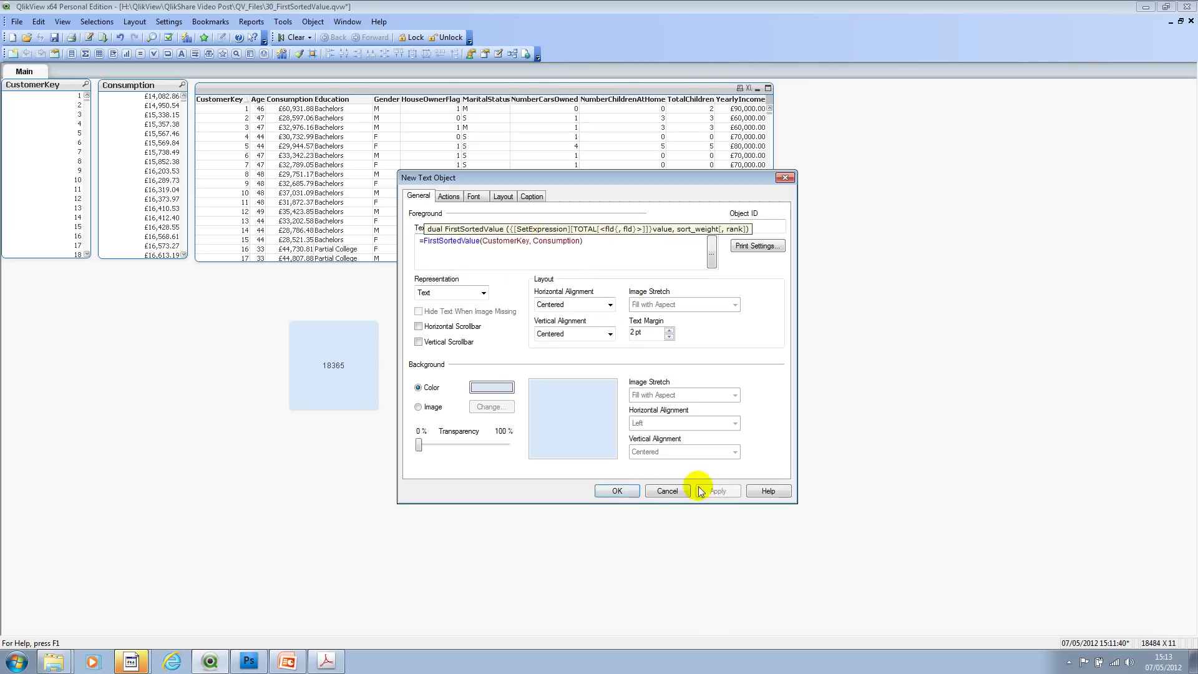
pyautogui.click(615, 491)
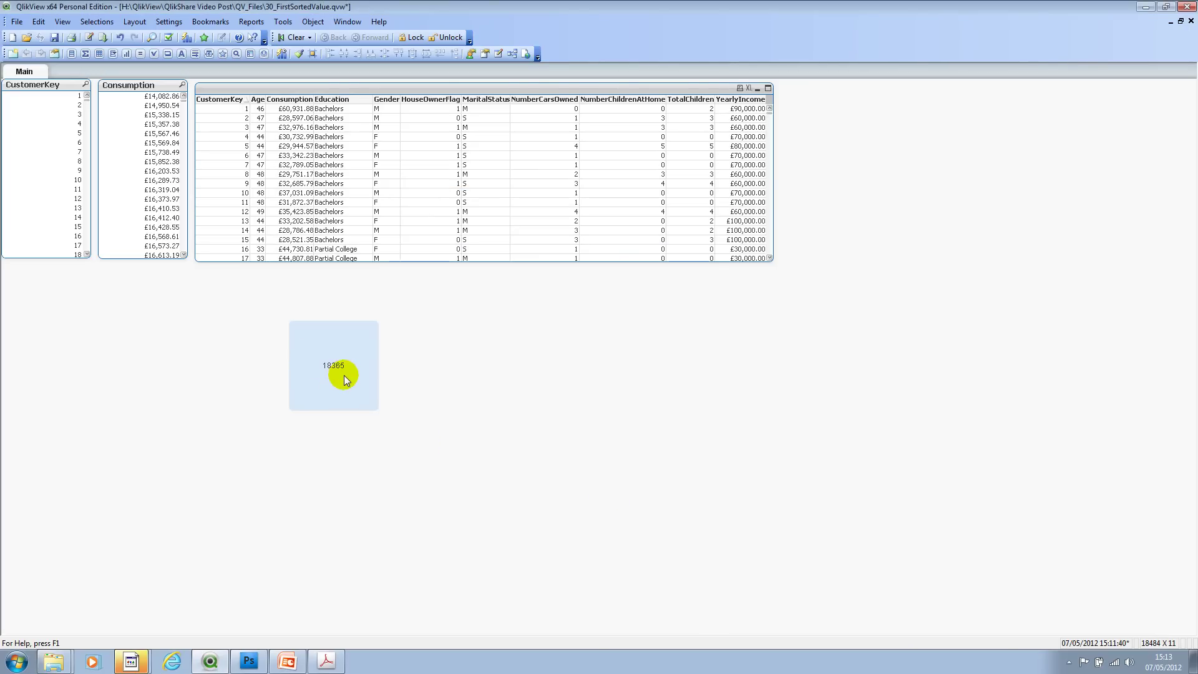
# - Sort the table box by Consumption in ascending order
pyautogui.click(298, 100)
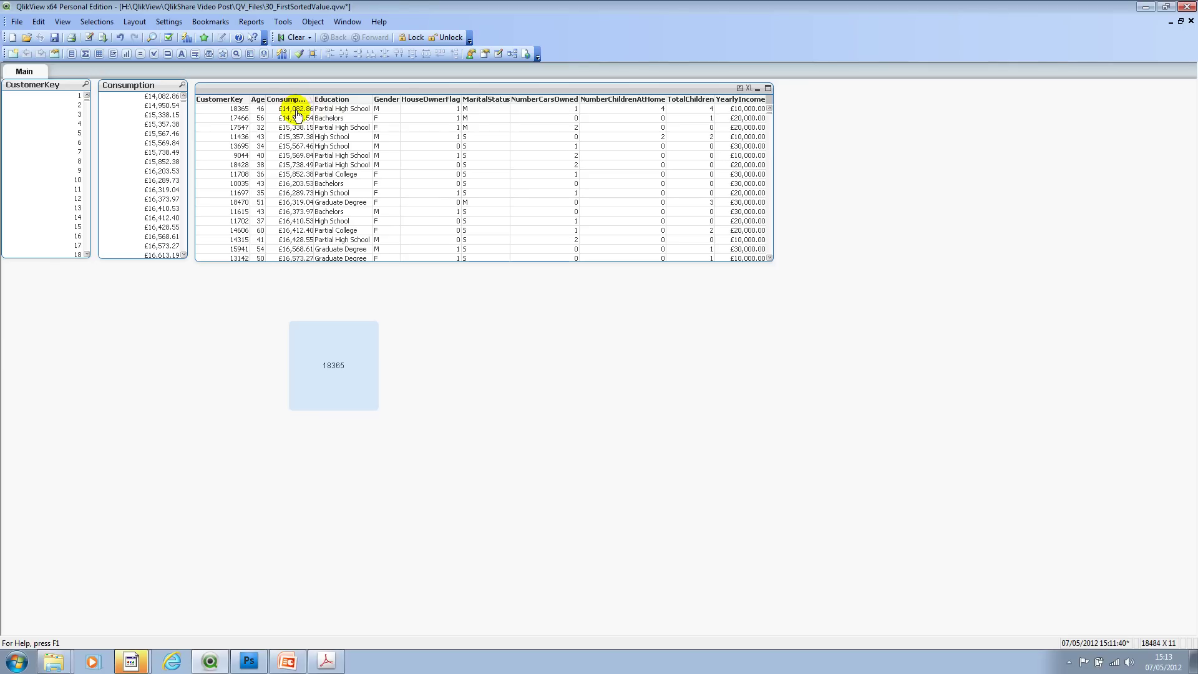
# - Change the text object's expression to =FirstSortedValue(CustomerKey, -Consumption) and accept it
pyautogui.rightClick(343, 359)
pyautogui.click(363, 364)
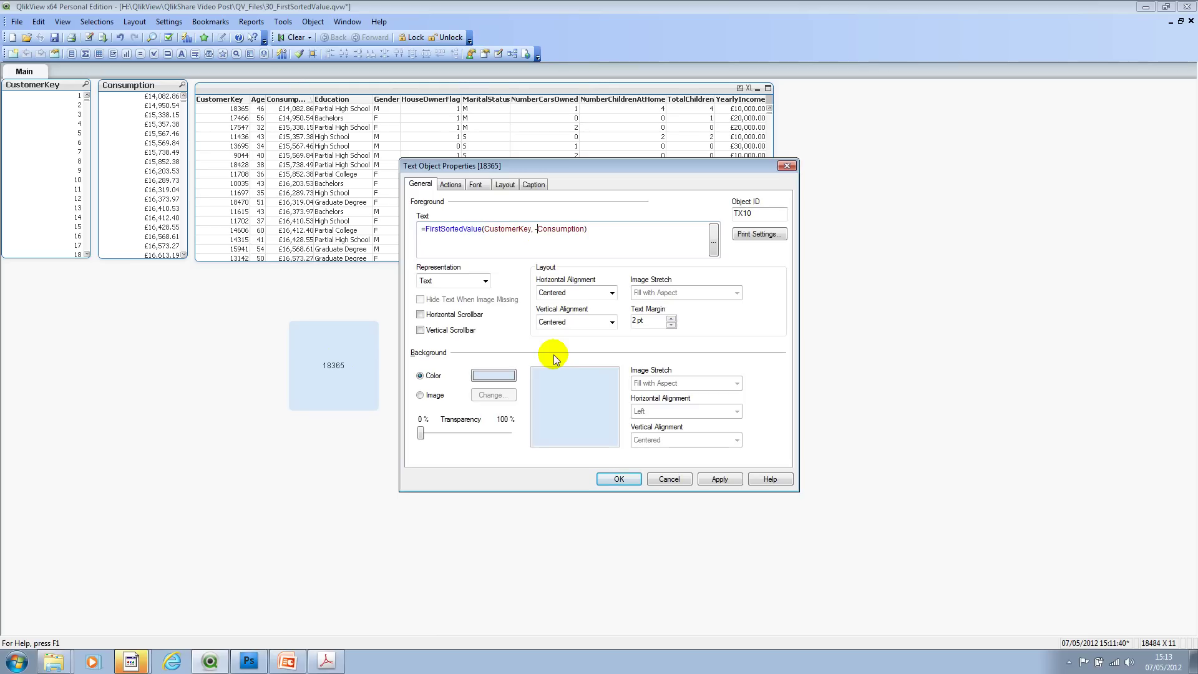
pyautogui.click(713, 477)
pyautogui.click(618, 478)
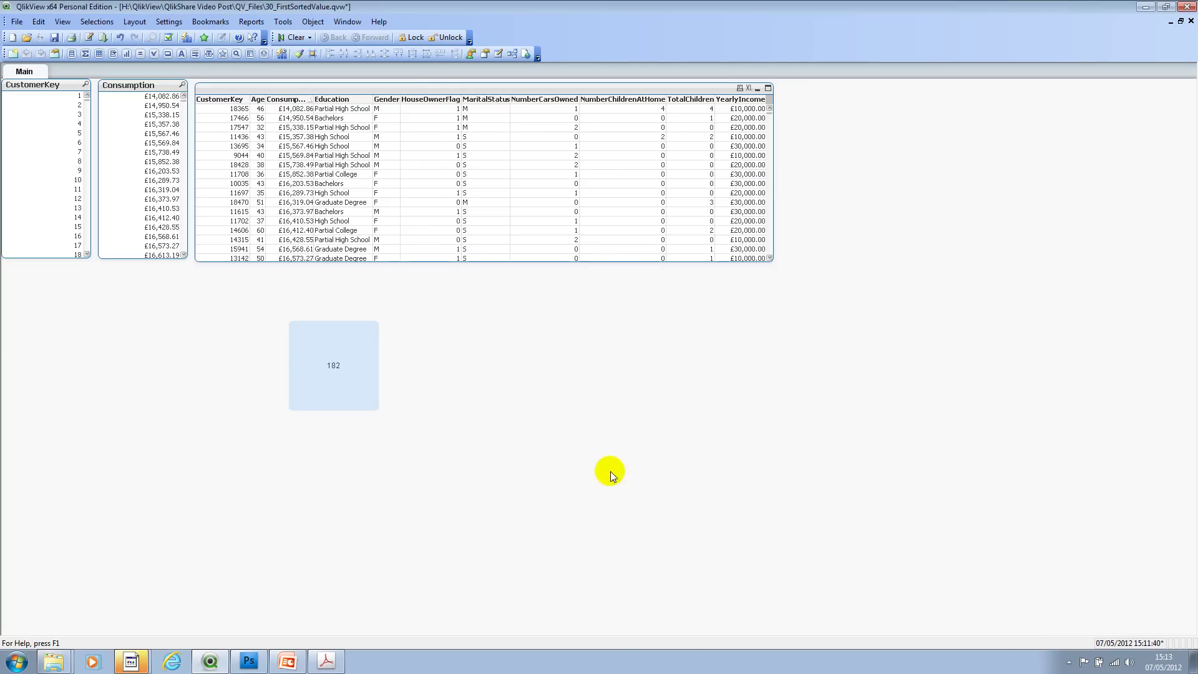
# - Sort the table box by Consumption in descending order and widen that column to fit its full heading
pyautogui.doubleClick(285, 101)
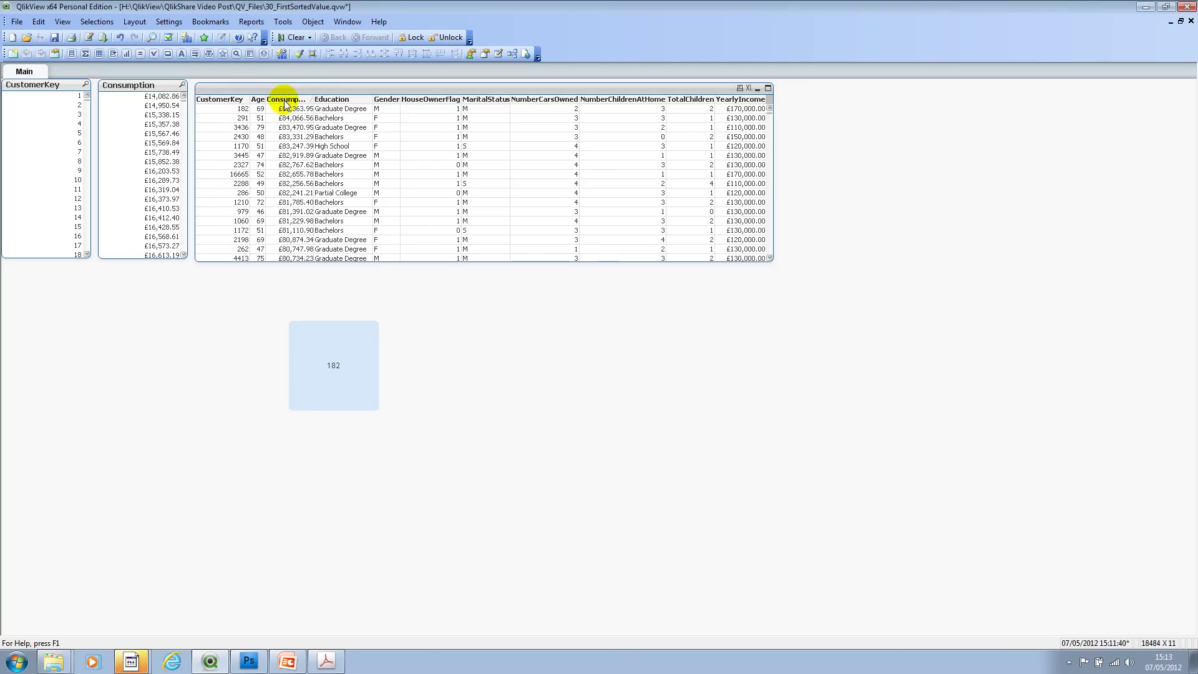
pyautogui.moveTo(314, 100); pyautogui.dragTo(320, 100)
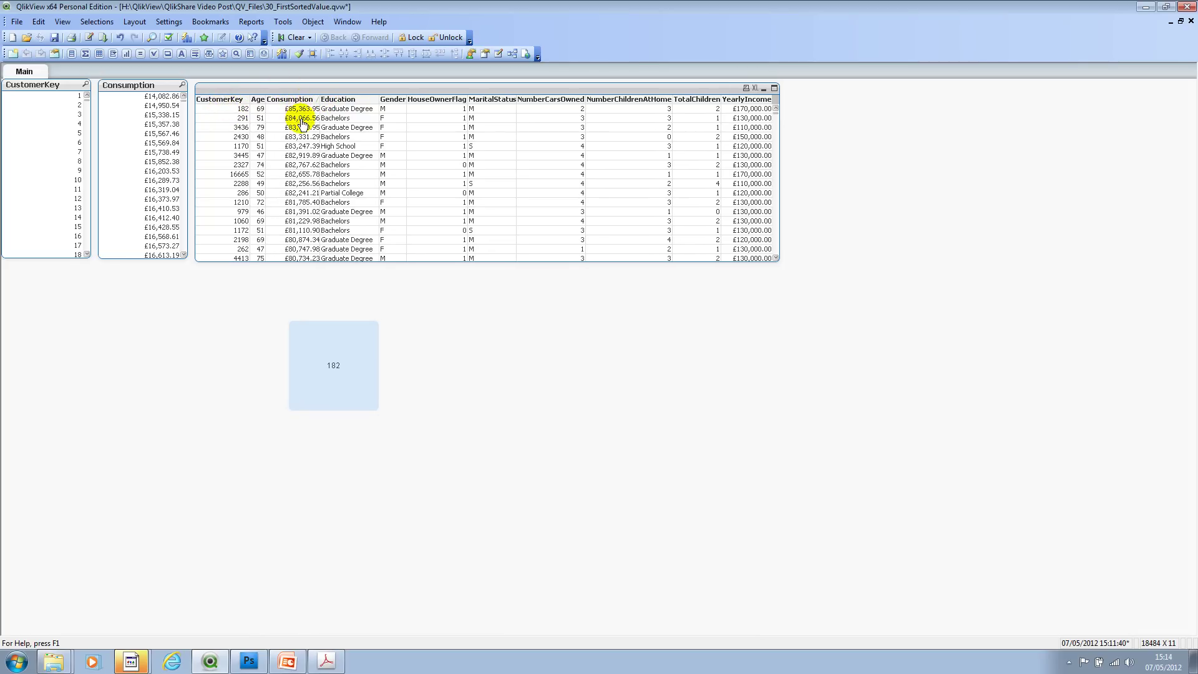
# - Move the text object below the CustomerKey list box and place a copy of it directly beside it
pyautogui.moveTo(336, 371); pyautogui.dragTo(75, 329)
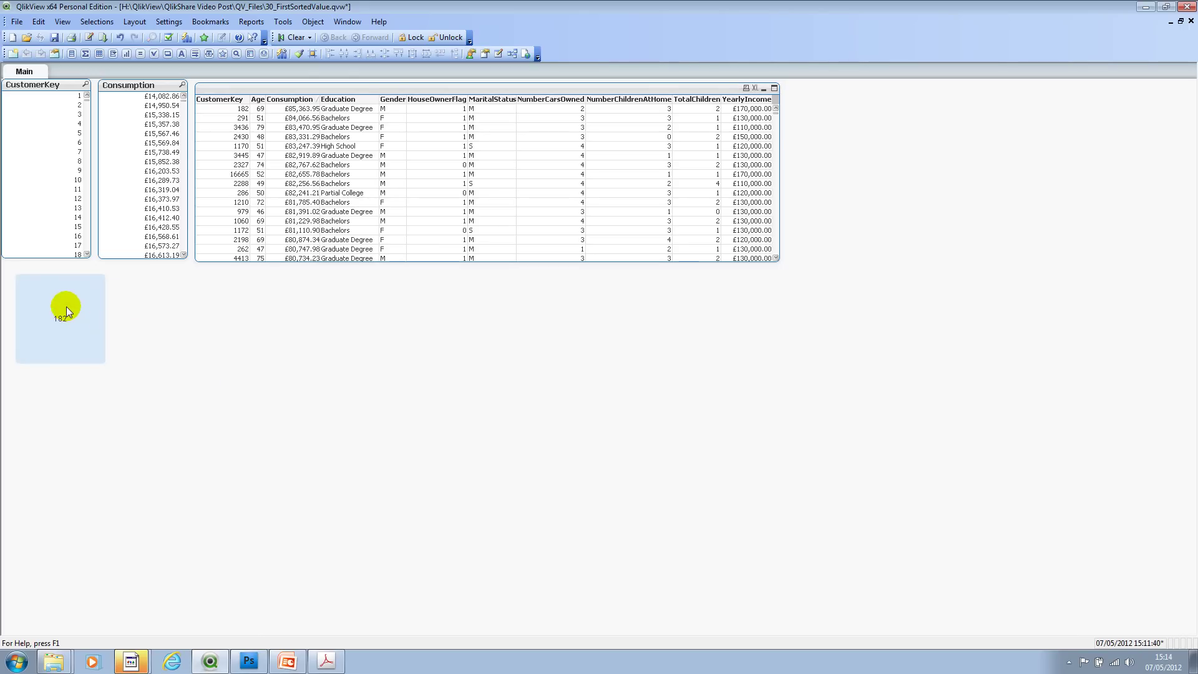
pyautogui.moveTo(64, 311); pyautogui.dragTo(172, 312)
# - In the copied text object's expression, replace the FirstSortedValue arguments with Gender as the value to return
pyautogui.rightClick(170, 314)
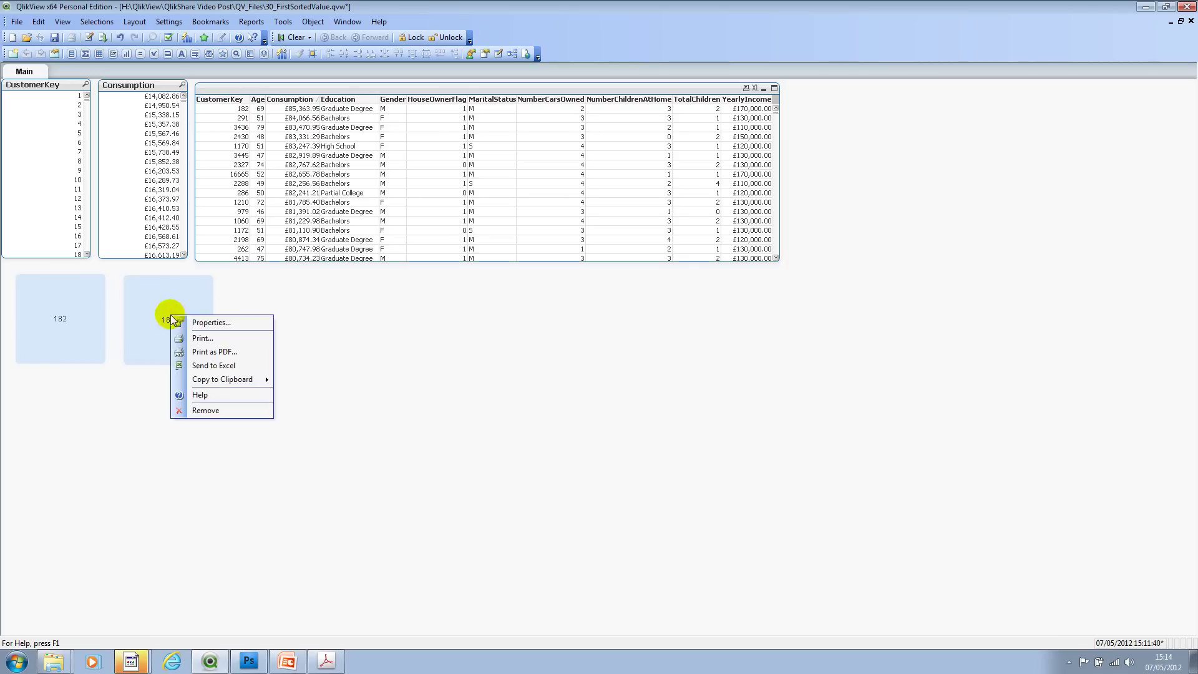
pyautogui.click(193, 323)
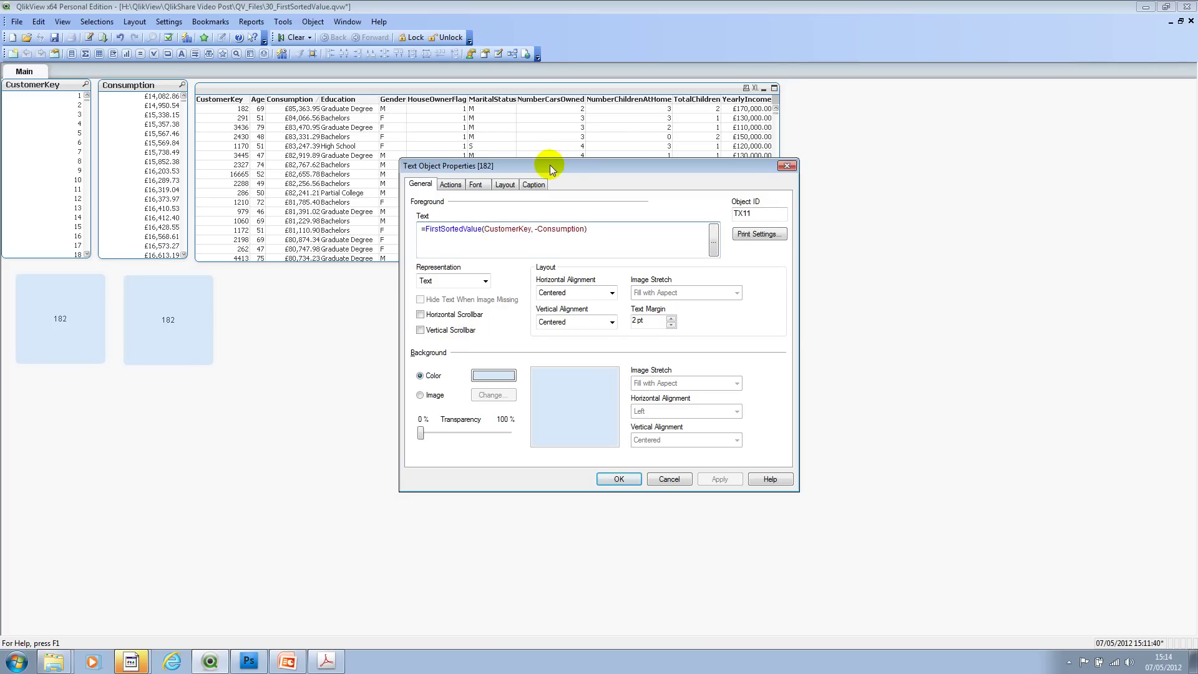
pyautogui.moveTo(553, 166); pyautogui.dragTo(576, 272)
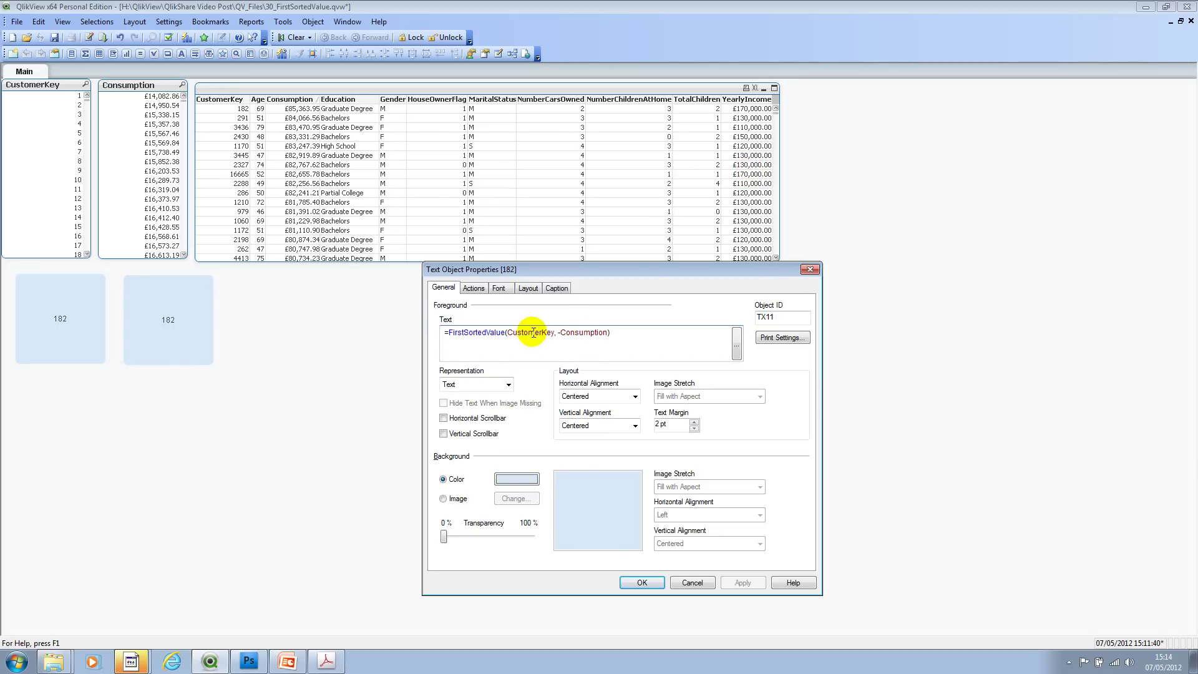
pyautogui.click(508, 334)
pyautogui.hotkey('shift', 'End')
pyautogui.press('Delete')
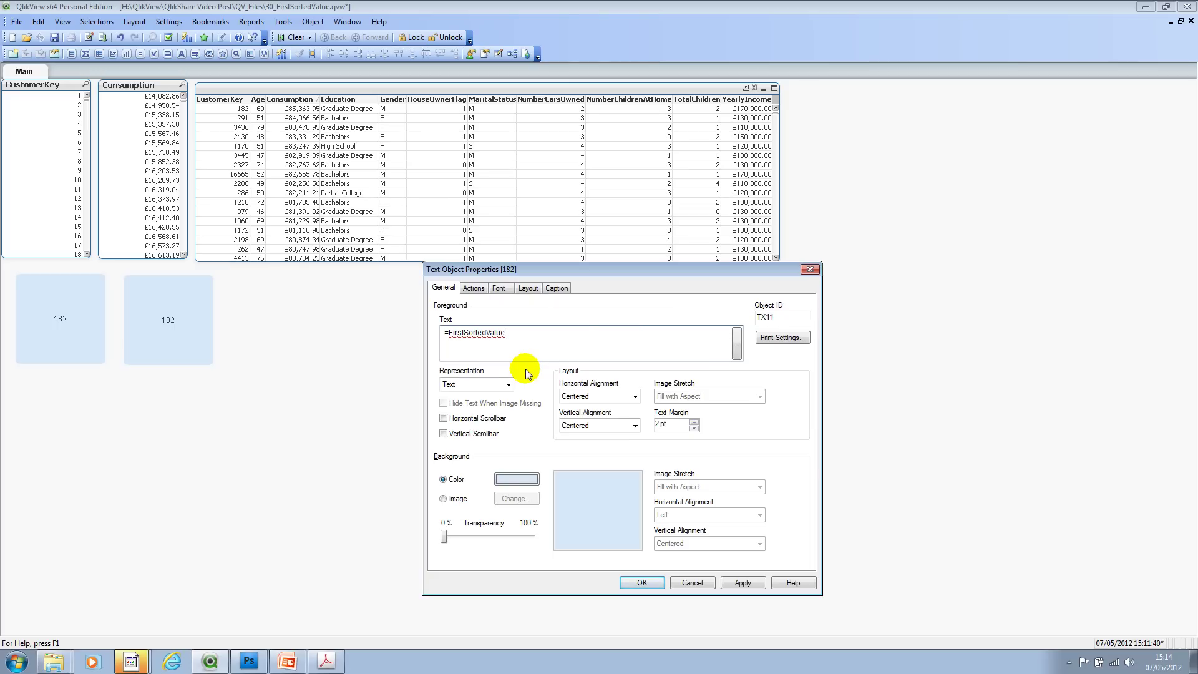
pyautogui.write('Ge')
pyautogui.press('Return')
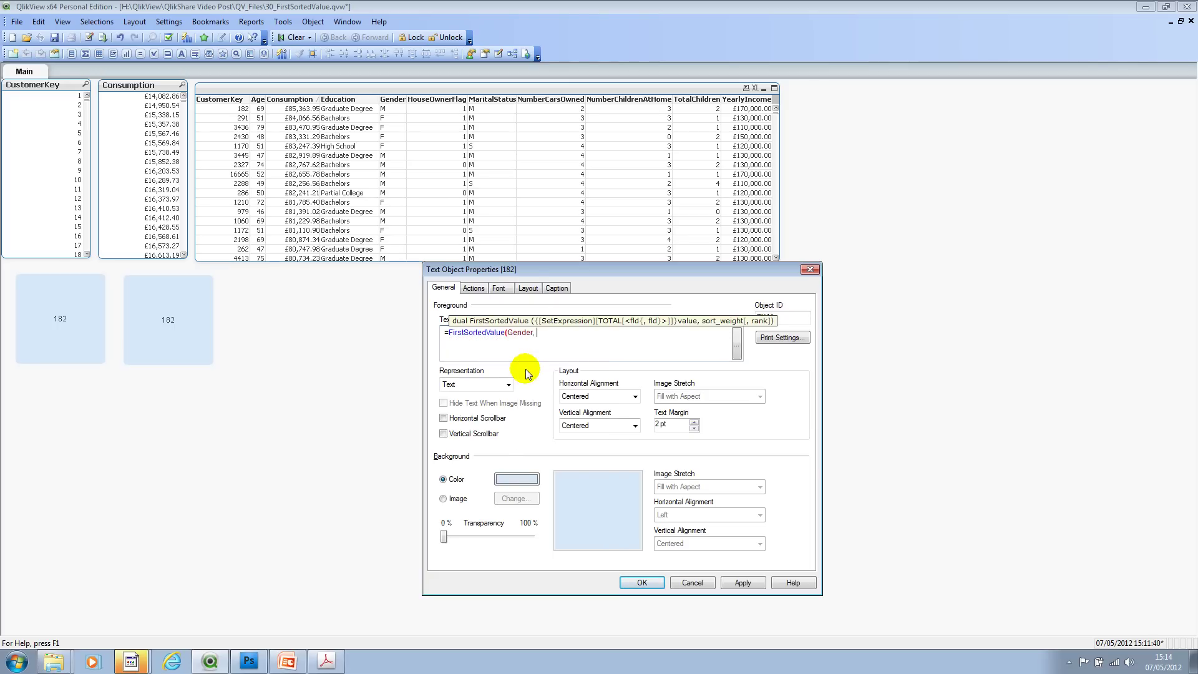
# - Begin the sort-weight argument after Gender with an open Aggr function
pyautogui.write(',')
pyautogui.press('capslock')
pyautogui.press('capslock')
pyautogui.write('AGG')
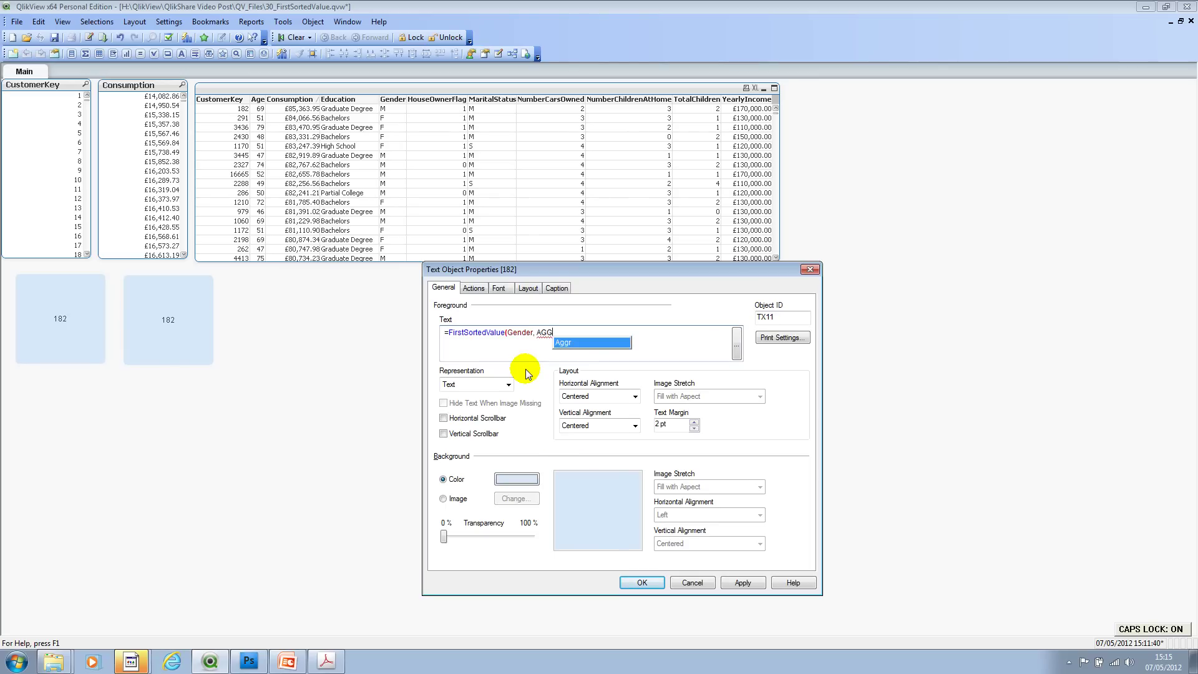
pyautogui.press('Return')
pyautogui.press('capslock')
pyautogui.write('(')
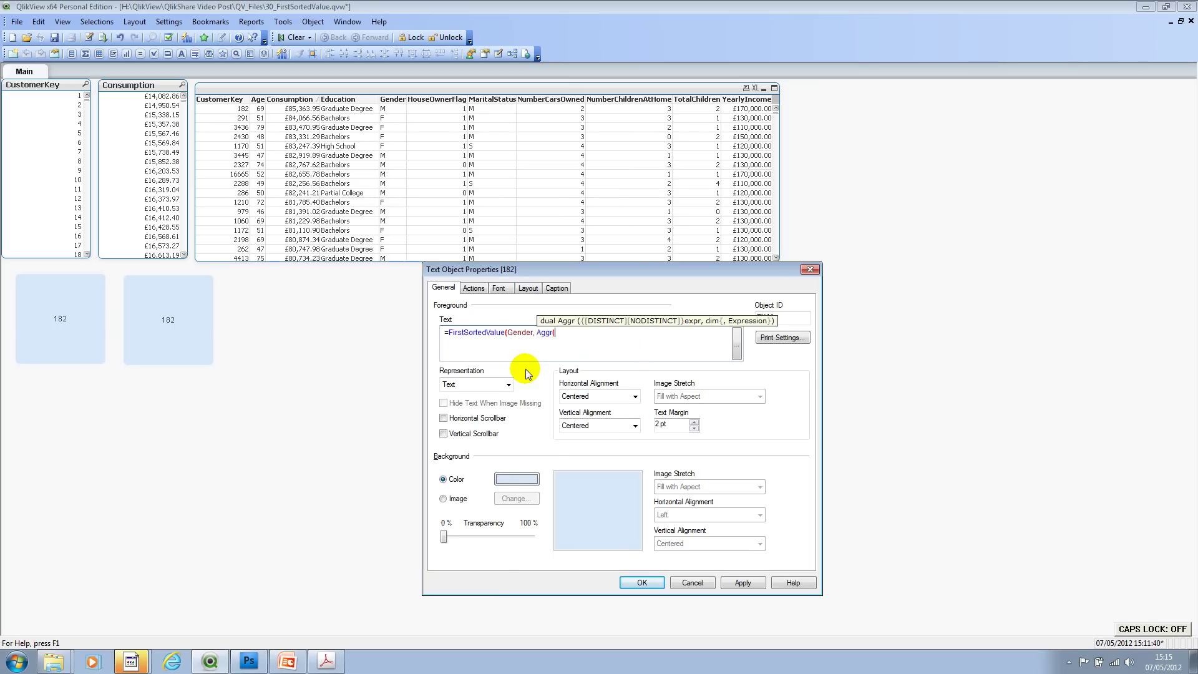
# - Enter the Avg function over the YearlyIncome field as the expression inside Aggr
pyautogui.write('Av')
pyautogui.press('Return')
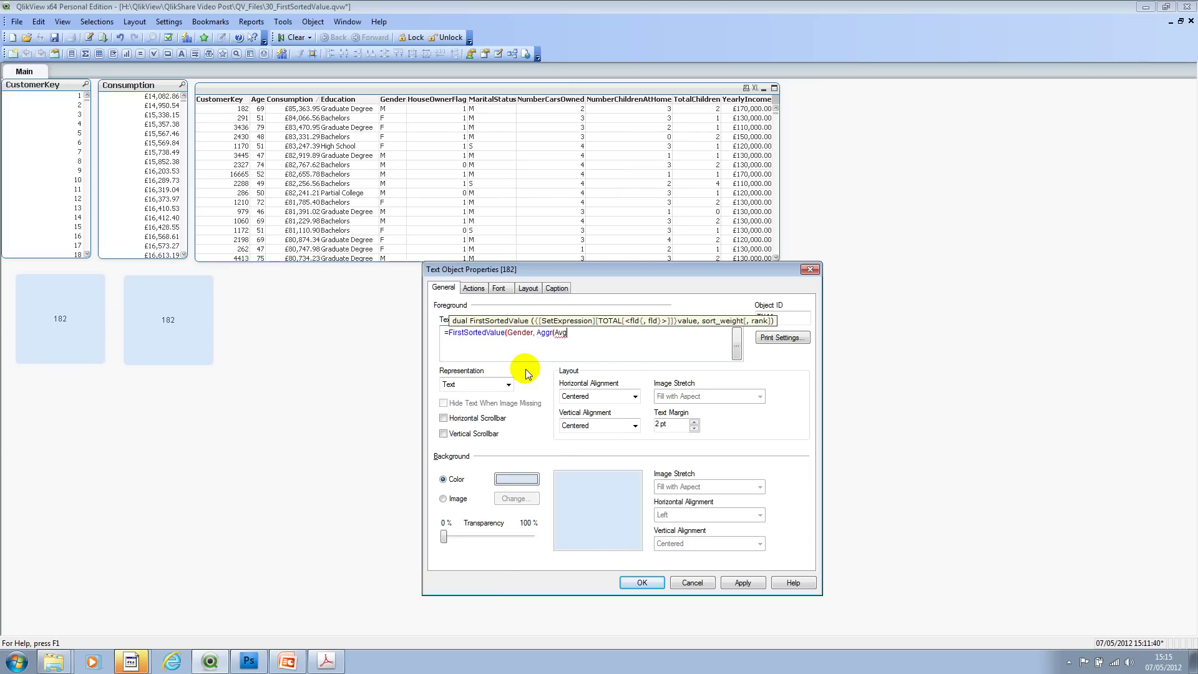
pyautogui.write('(')
pyautogui.write('year')
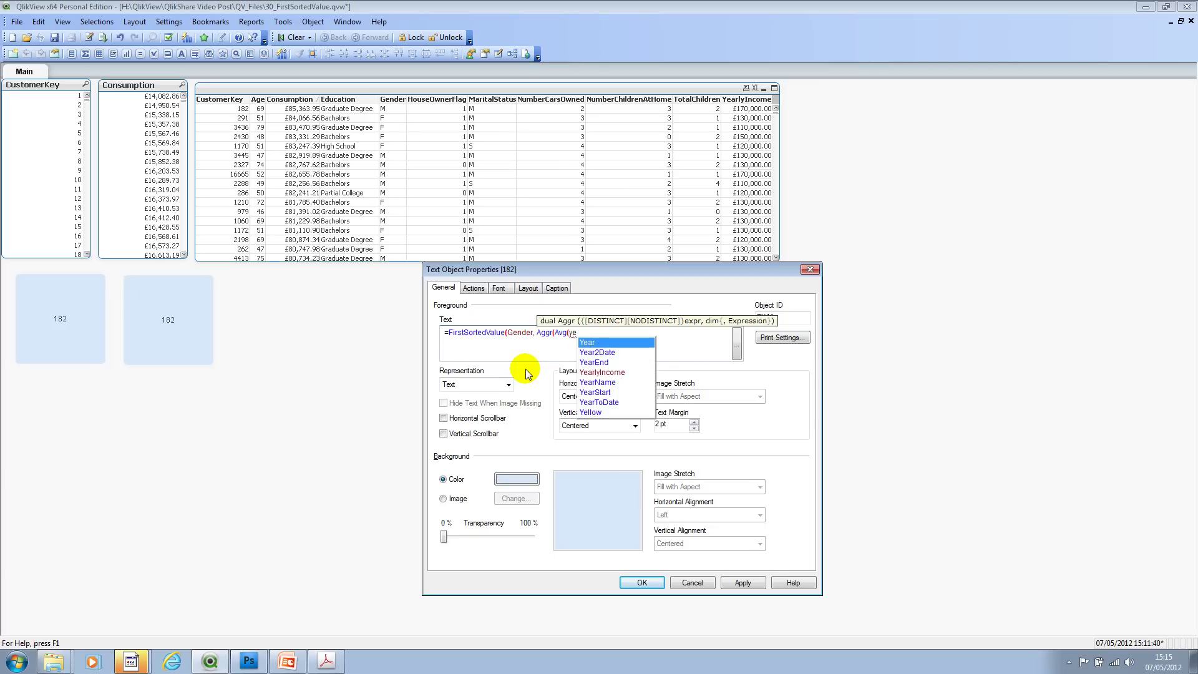
pyautogui.press('Down')
pyautogui.press('Down')
pyautogui.press('Return')
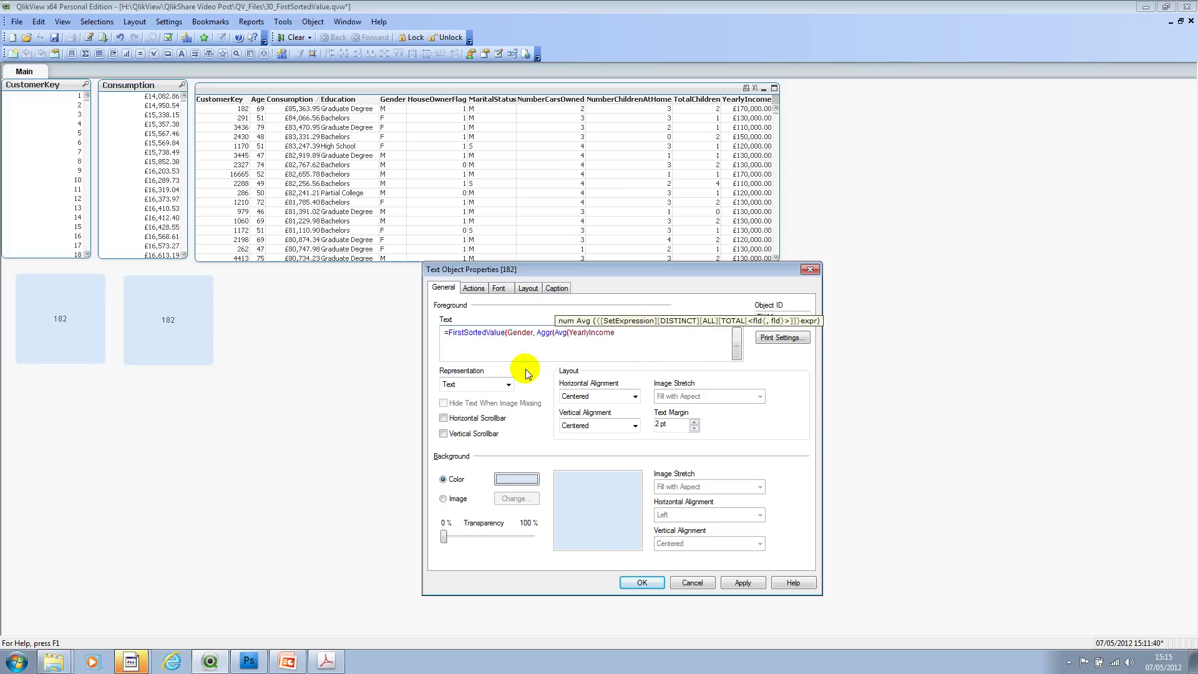
# - Close the Avg function, add Gender as the Aggr dimension, and complete the expression's closing parentheses
pyautogui.write('),')
pyautogui.press('capslock')
pyautogui.write('Gender')
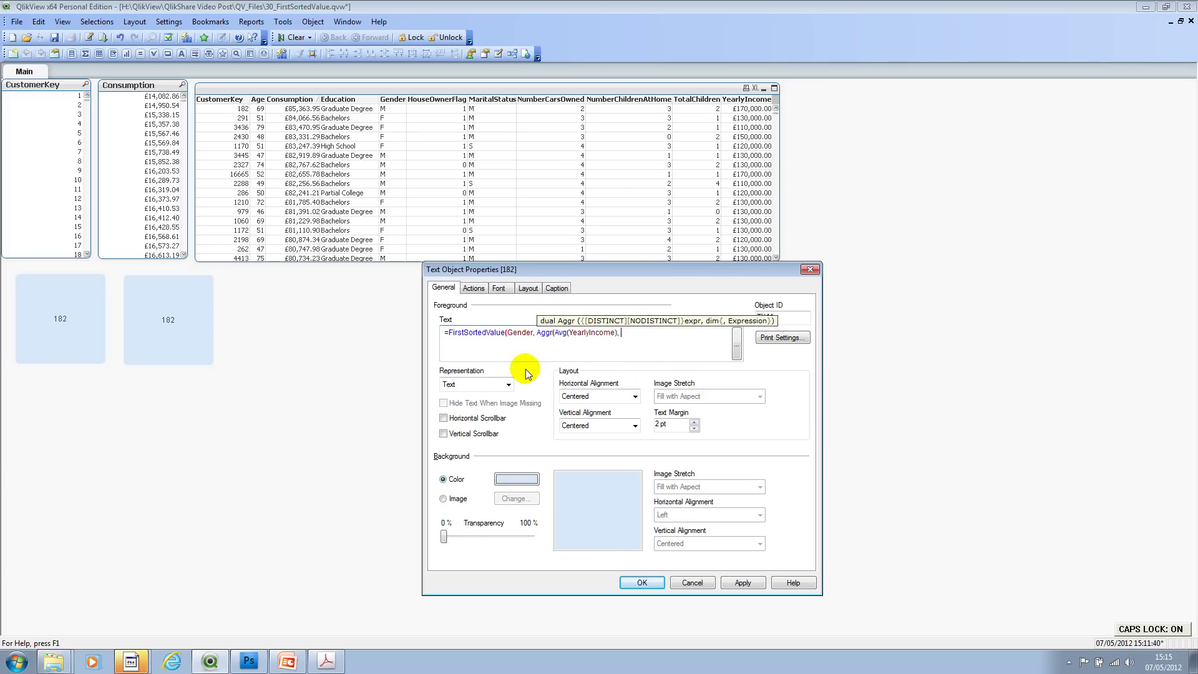
pyautogui.press('Return')
pyautogui.press('capslock')
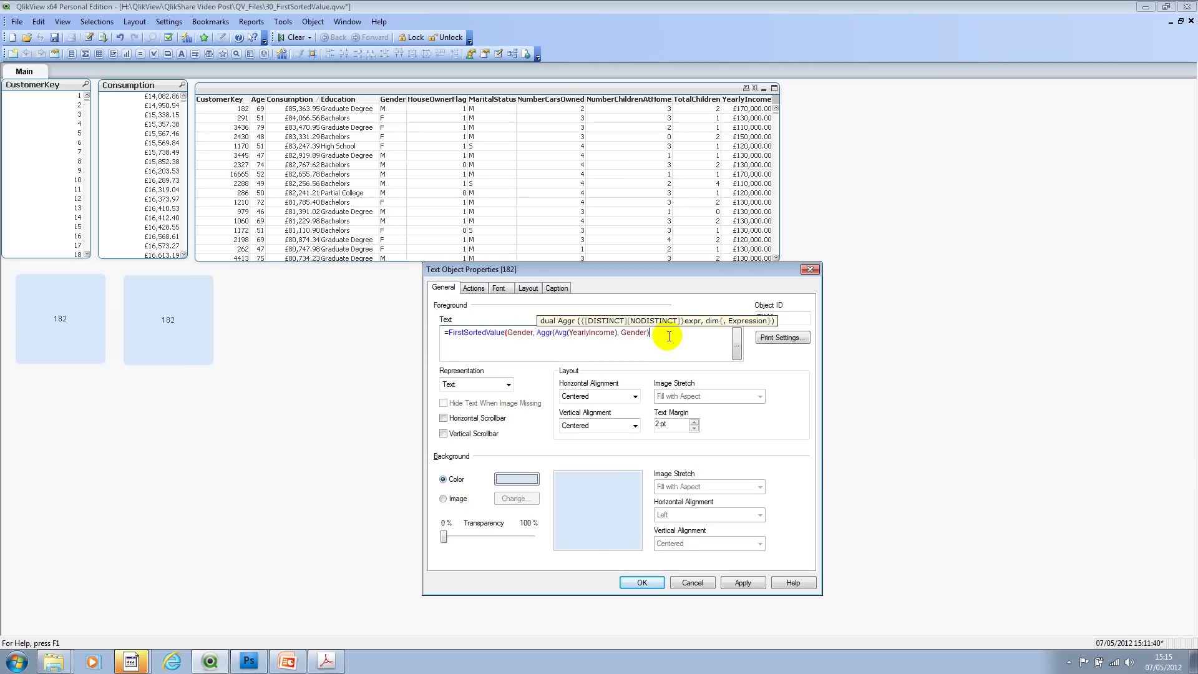
pyautogui.write(')')
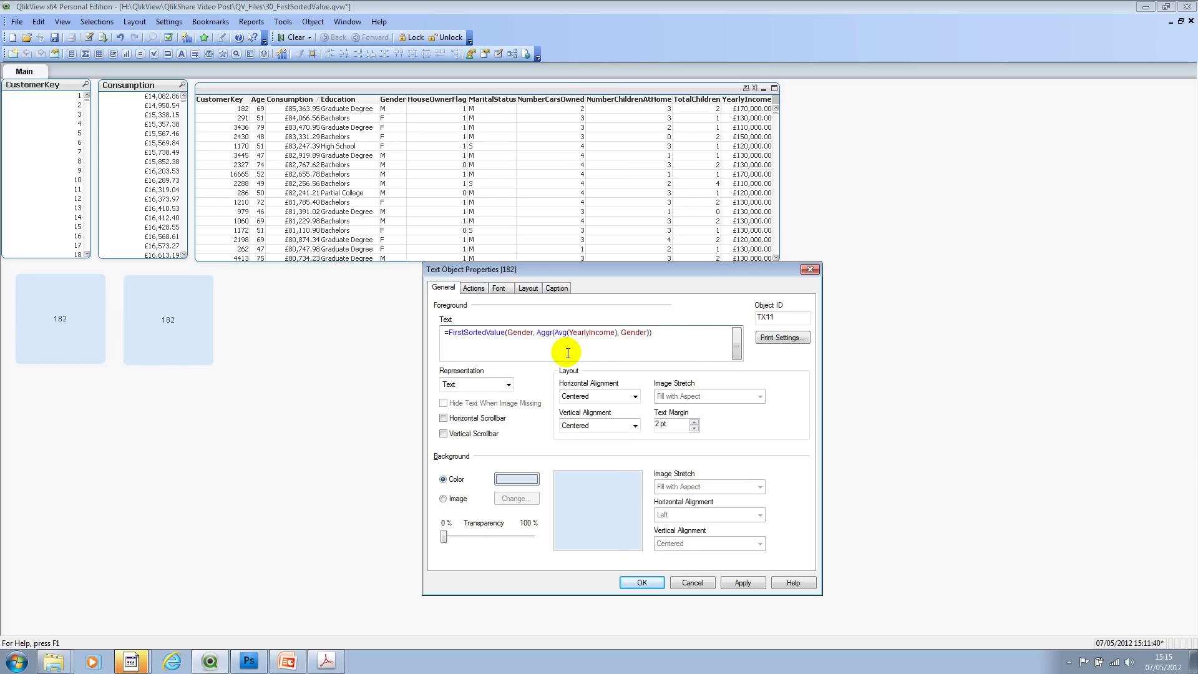
# - Put a minus sign before Aggr to reverse the sort order and accept the text object's expression
pyautogui.click(535, 331)
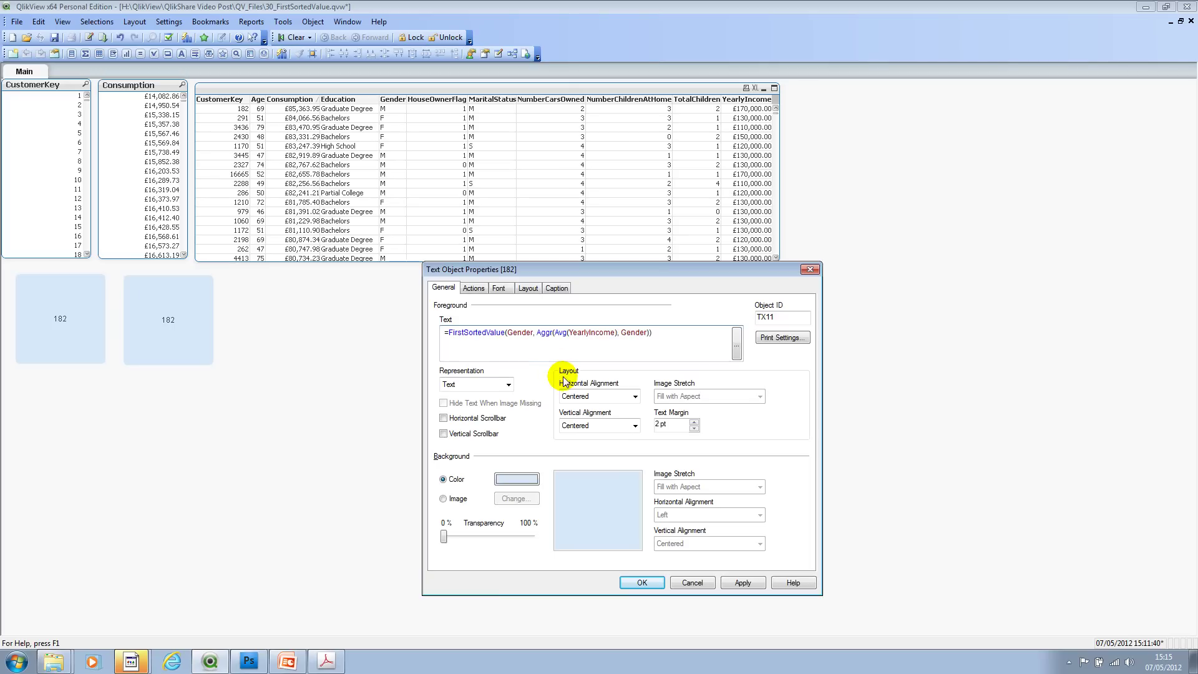
pyautogui.write('-')
pyautogui.click(641, 582)
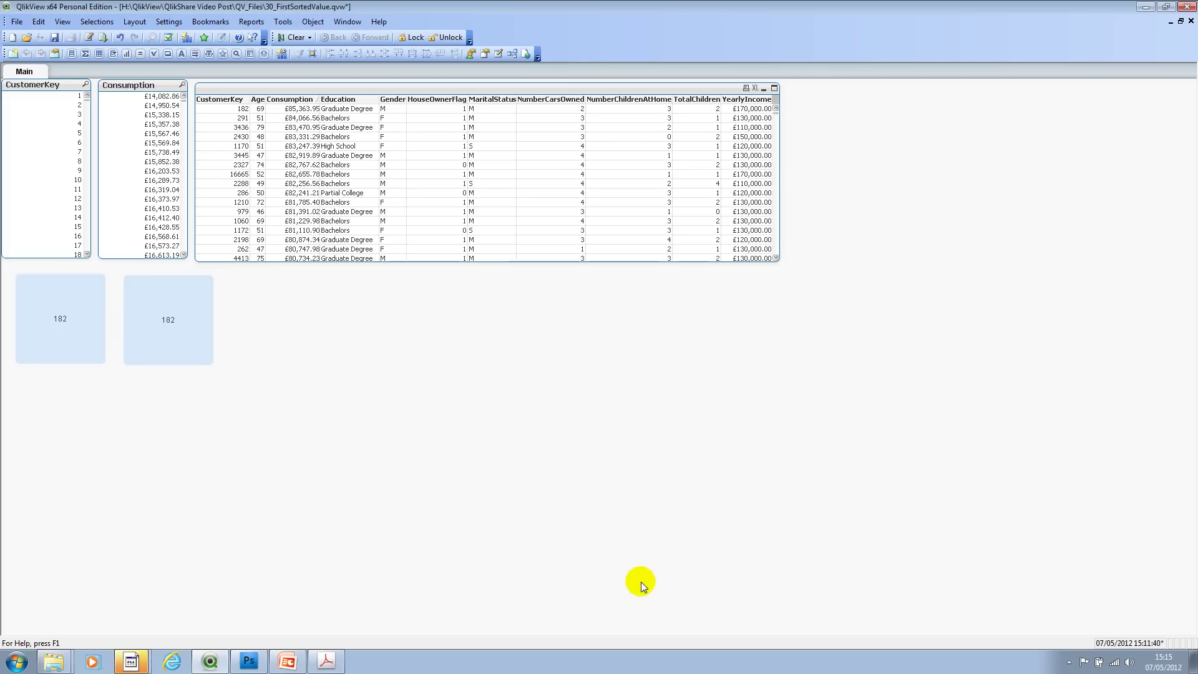
# - Nudge the Gender text object, remove the minus sign before Aggr in its expression, and accept the change
pyautogui.moveTo(180, 324); pyautogui.dragTo(177, 319)
pyautogui.rightClick(178, 319)
pyautogui.click(212, 327)
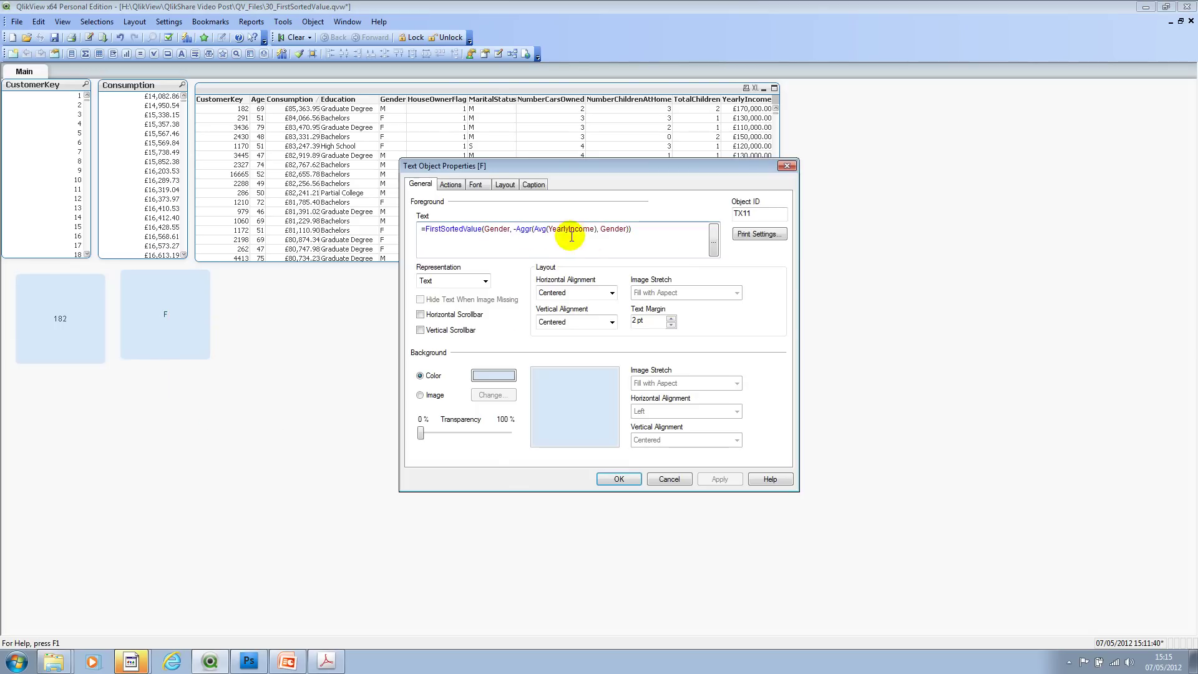
pyautogui.click(517, 229)
pyautogui.press('BackSpace')
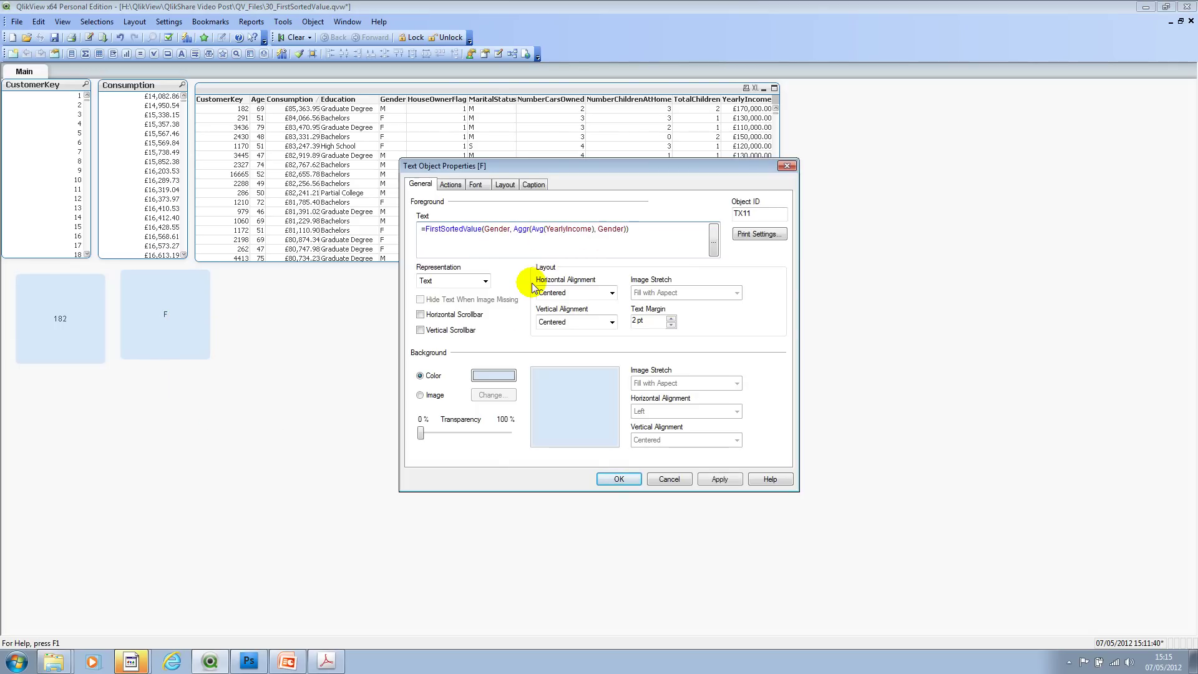
pyautogui.click(617, 479)
# - Restore the minus sign before Aggr in the Gender text object's expression and accept it
pyautogui.rightClick(183, 313)
pyautogui.click(201, 321)
pyautogui.click(512, 229)
pyautogui.write('-')
pyautogui.click(618, 478)
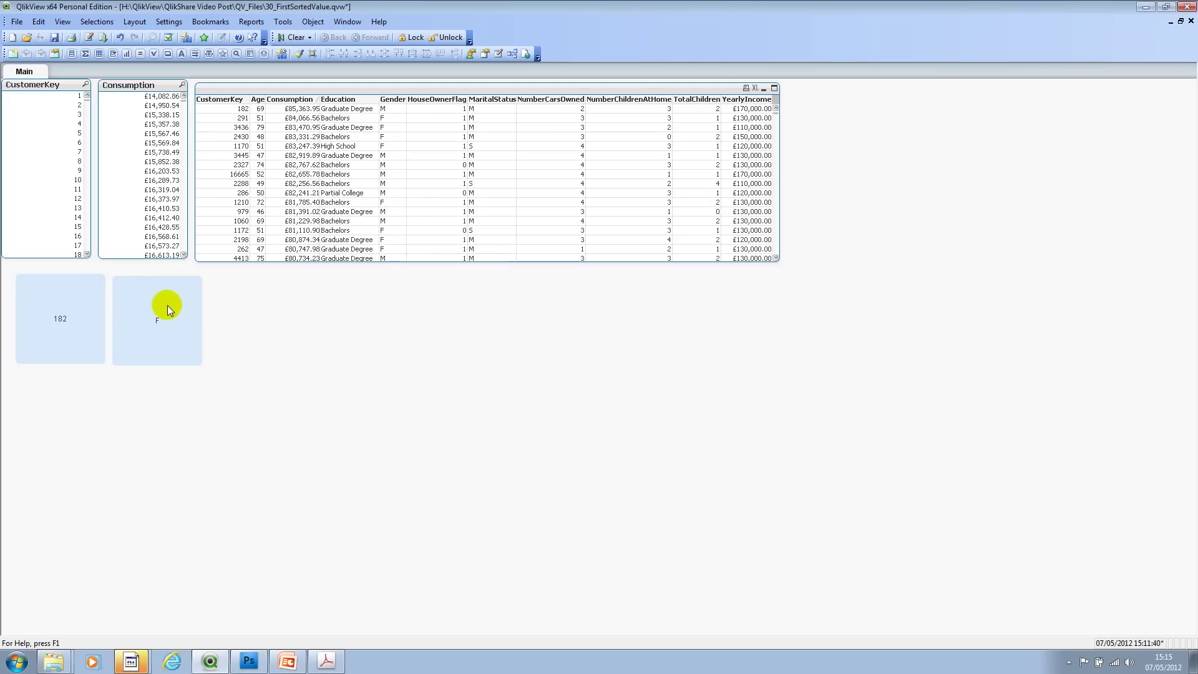
# - Create a new straight table chart with Gender as its dimension and proceed to its expression
pyautogui.rightClick(362, 301)
pyautogui.moveTo(474, 336)
pyautogui.click(523, 392)
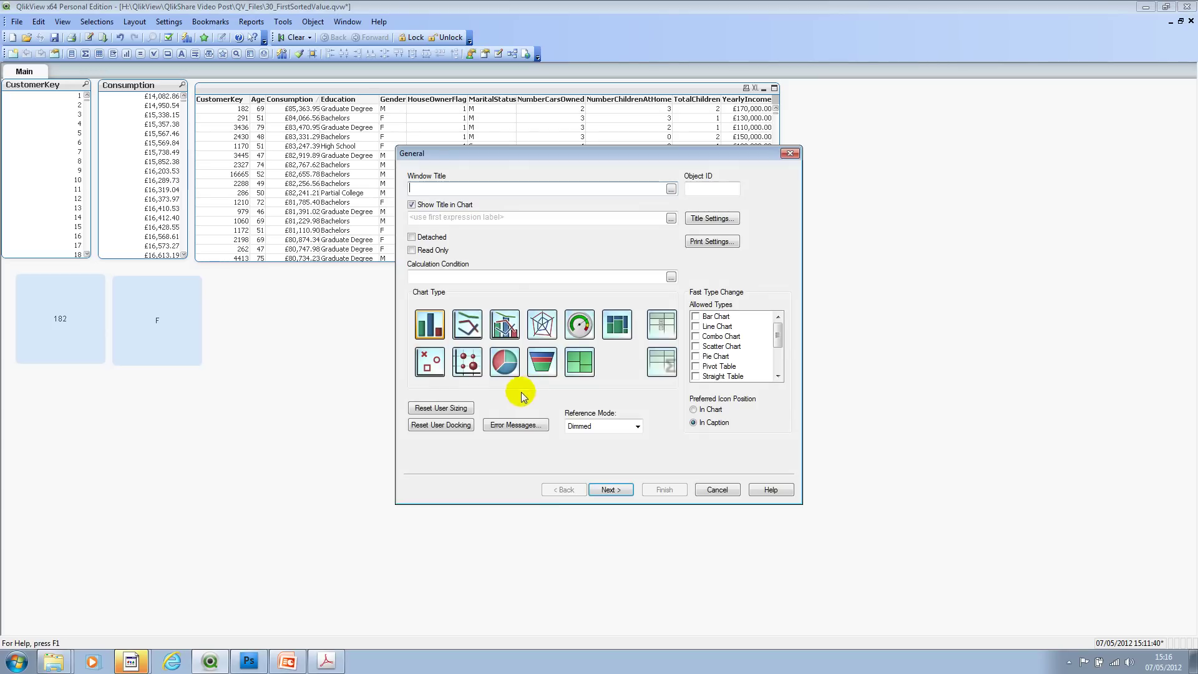
pyautogui.click(673, 359)
pyautogui.click(629, 496)
pyautogui.click(453, 230)
pyautogui.click(575, 193)
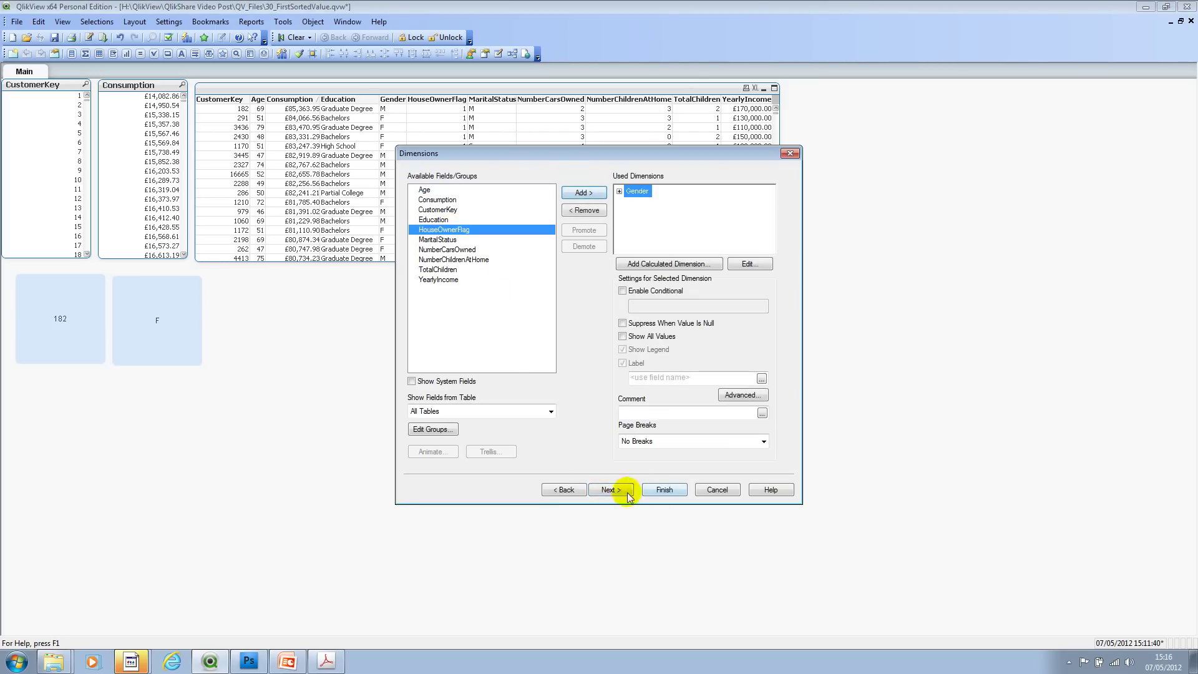
pyautogui.click(608, 489)
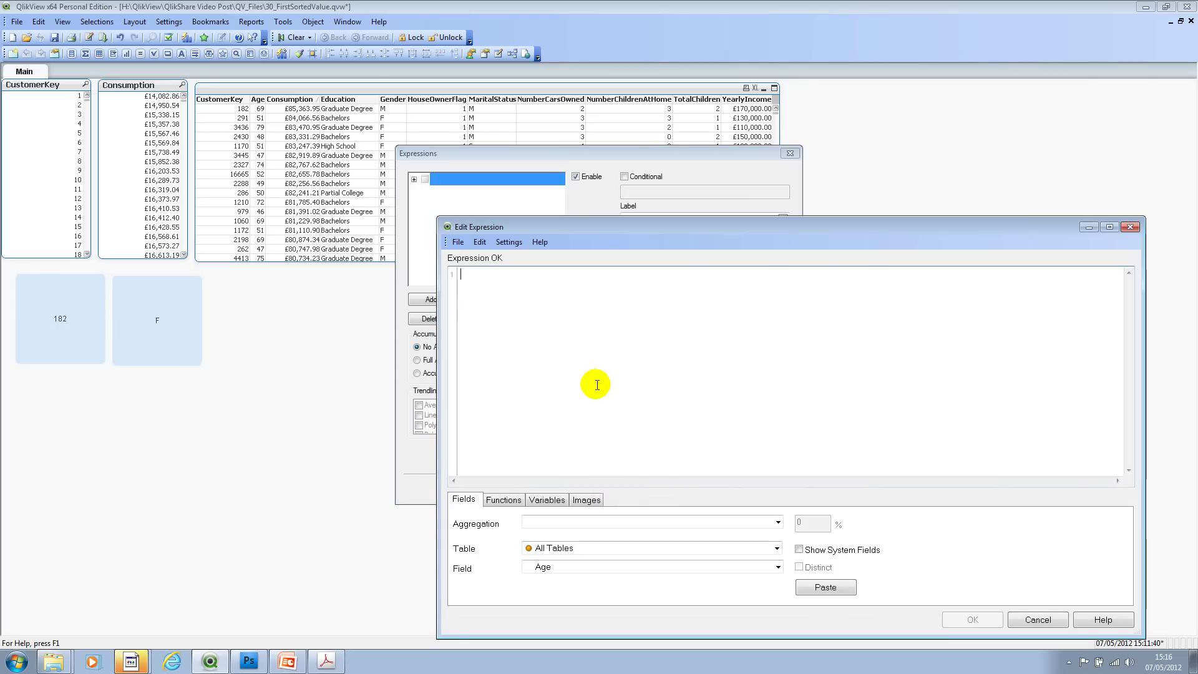
pyautogui.write('Aggr')
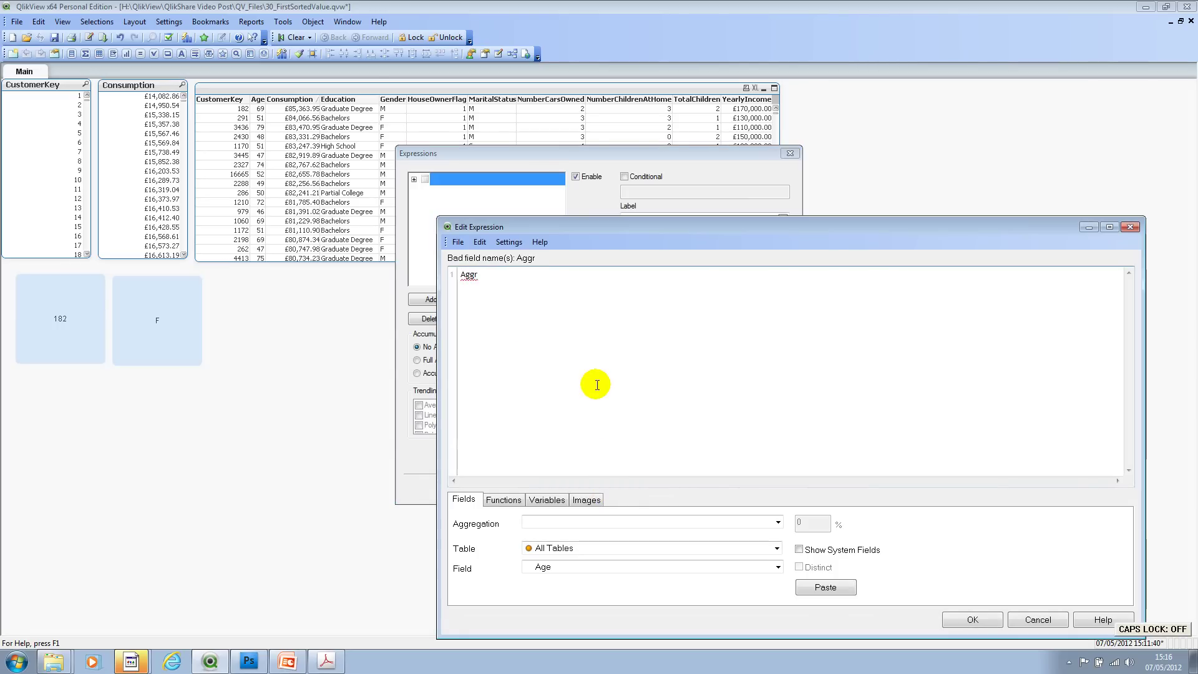
pyautogui.write('(')
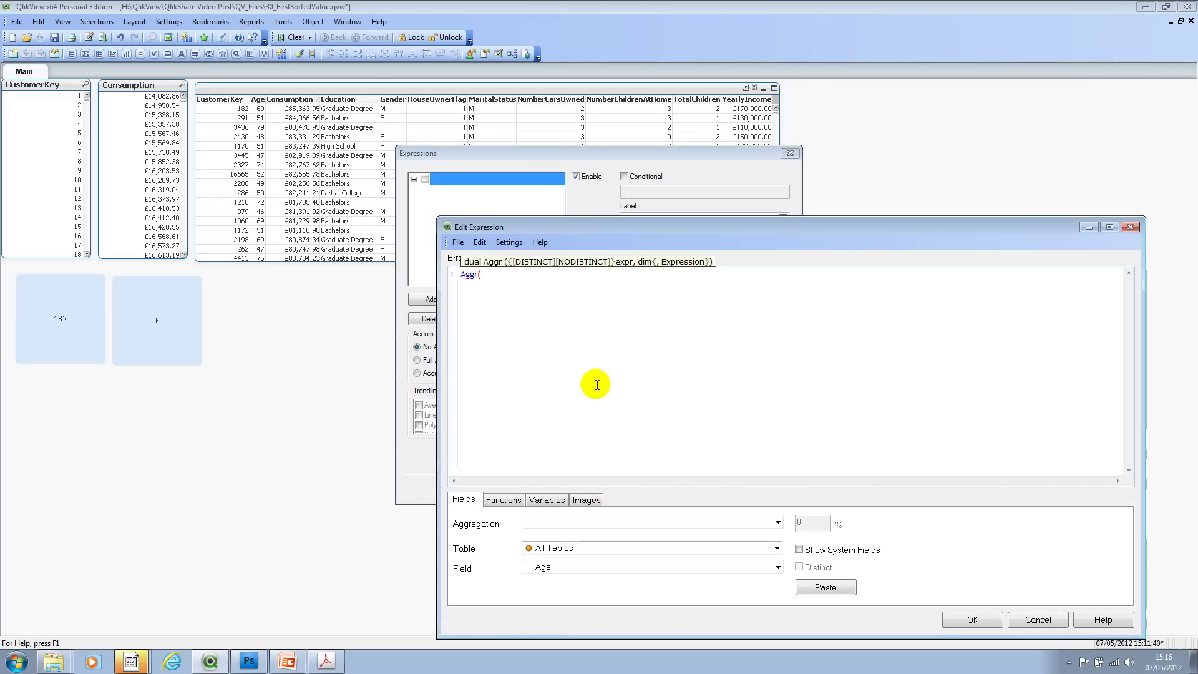
pyautogui.press('BackSpace')
pyautogui.press('BackSpace')
pyautogui.press('BackSpace')
pyautogui.press('BackSpace')
pyautogui.press('BackSpace')
# - Define the chart expression as avg(YearlyIncome) and finish creating the straight table
pyautogui.write('avg')
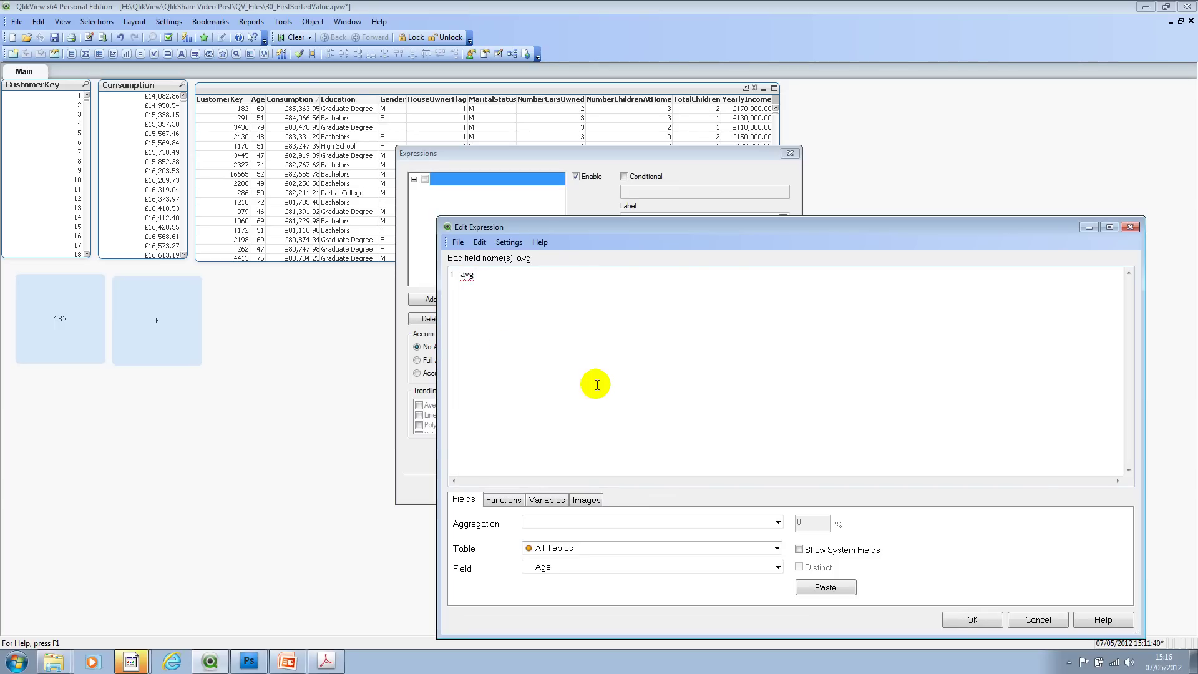
pyautogui.write(' (')
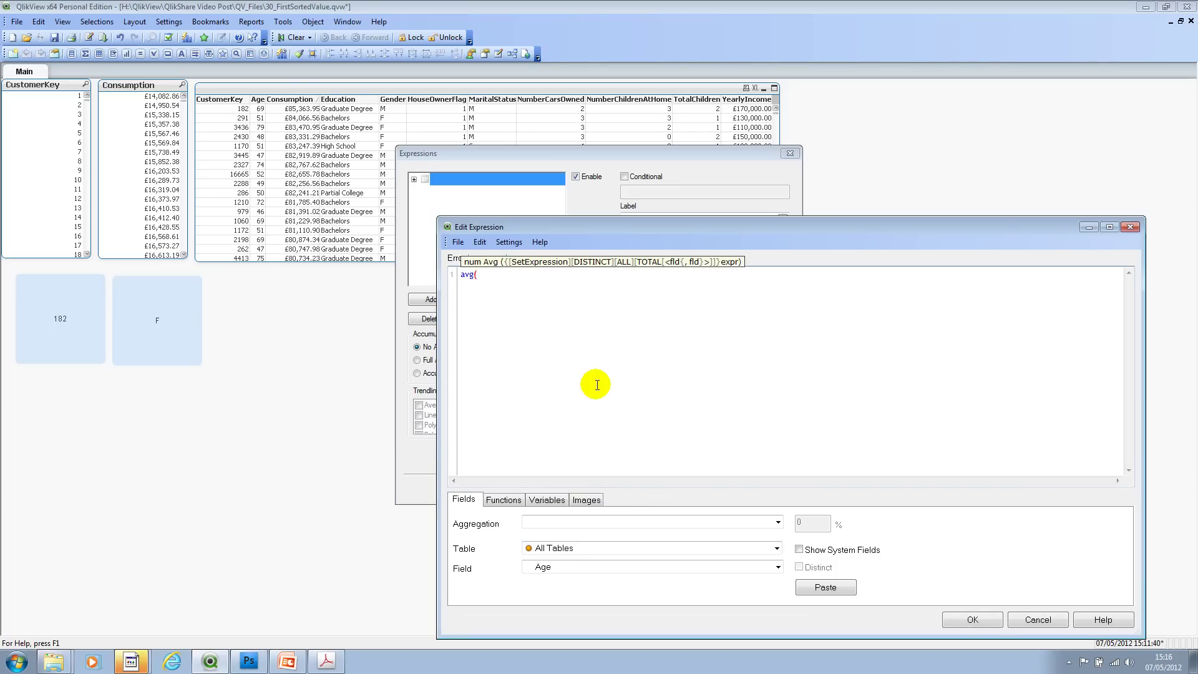
pyautogui.write('year')
pyautogui.press('Escape')
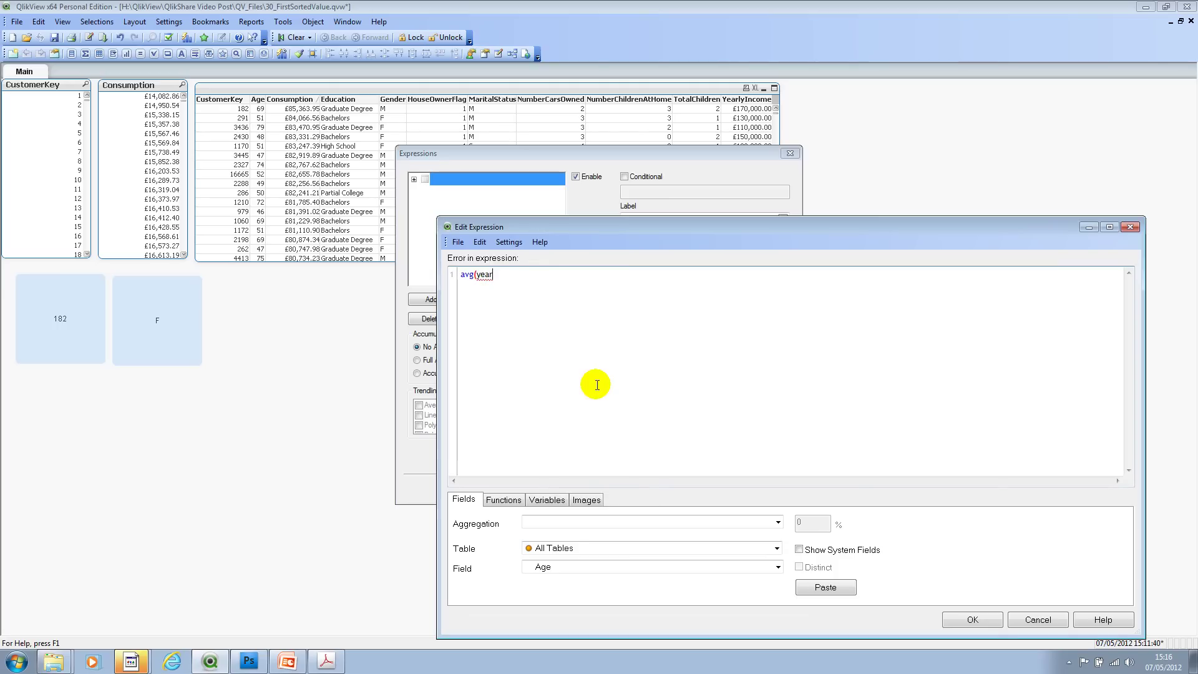
pyautogui.press('BackSpace')
pyautogui.press('BackSpace')
pyautogui.press('Down')
pyautogui.press('Down')
pyautogui.press('Return')
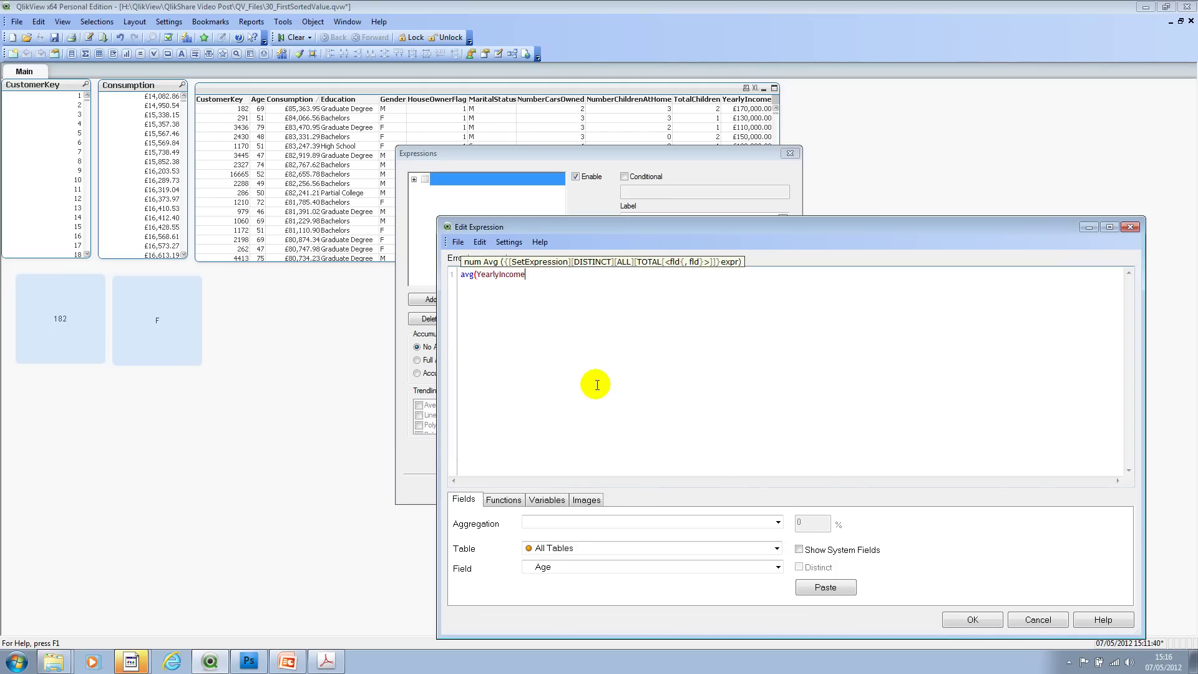
pyautogui.write(')')
pyautogui.click(972, 619)
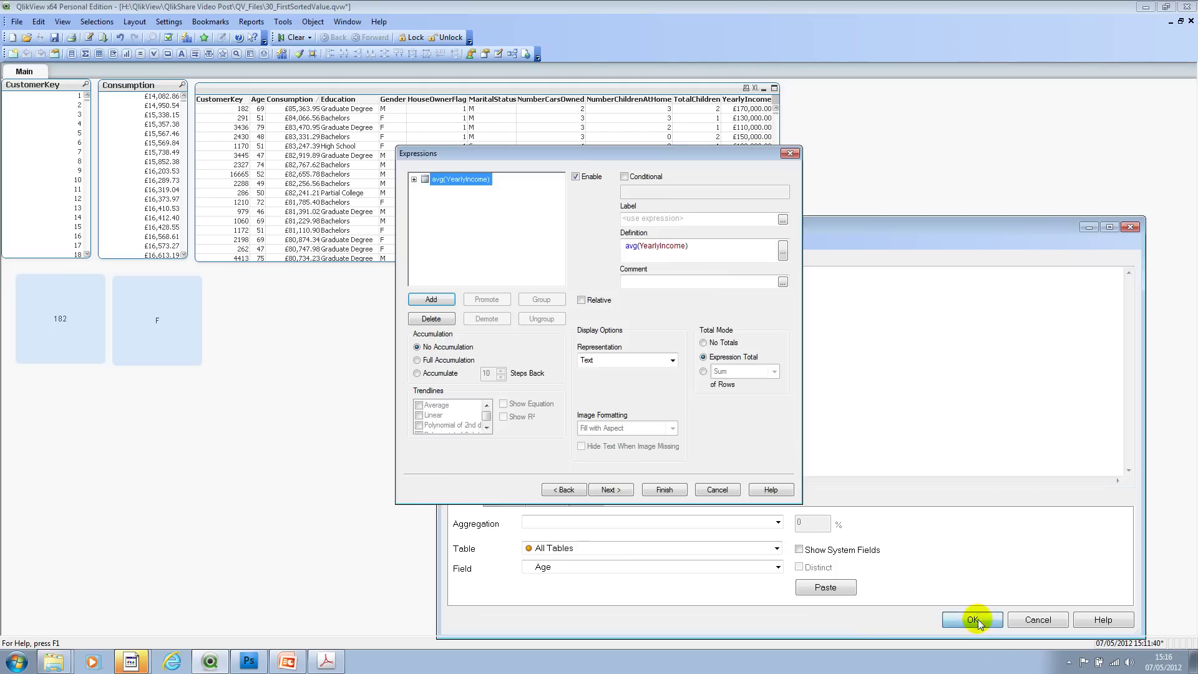
pyautogui.click(670, 486)
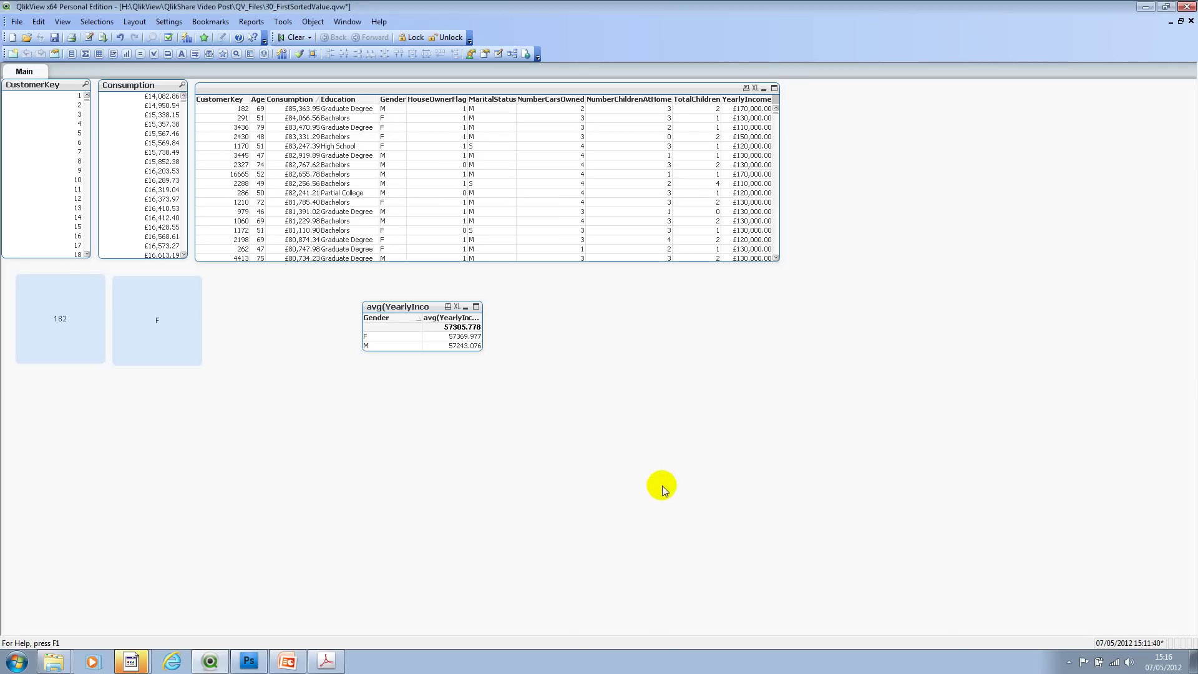
# - Sort the straight table by average YearlyIncome in descending order and move it beside the customer table box
pyautogui.click(454, 320)
pyautogui.doubleClick(454, 320)
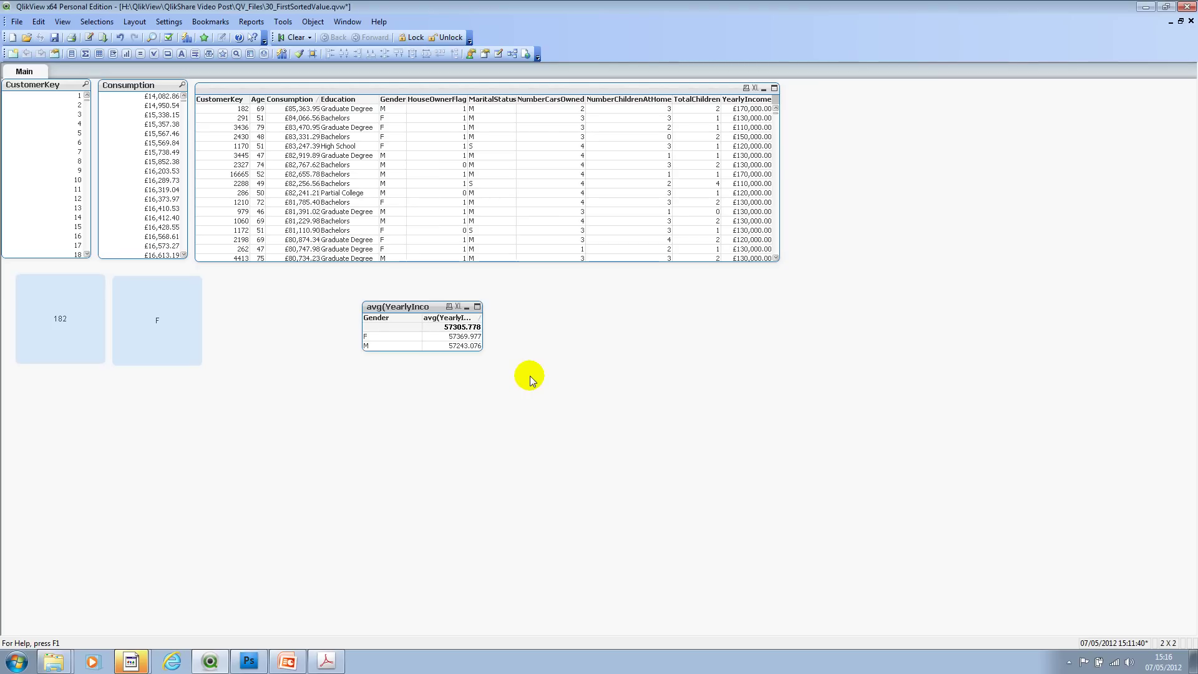
pyautogui.moveTo(409, 305); pyautogui.dragTo(846, 87)
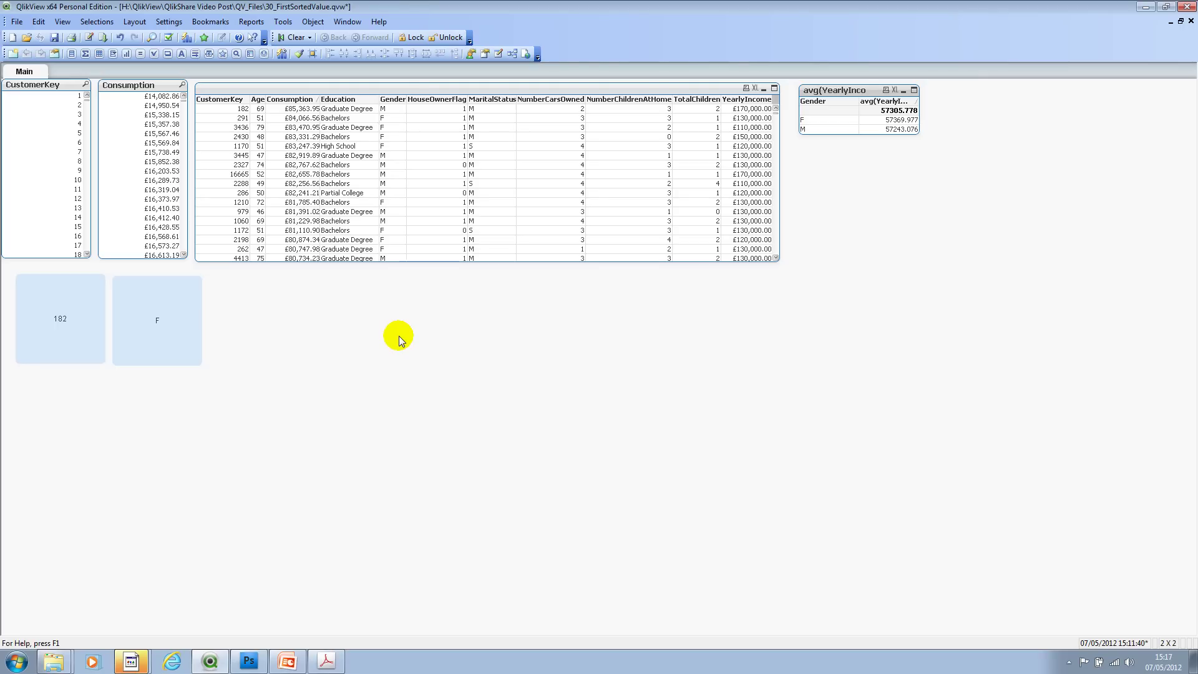
# - Review the CustomerKey argument in the first text object's FirstSortedValue expression and close its properties without changes
pyautogui.rightClick(71, 309)
pyautogui.click(98, 315)
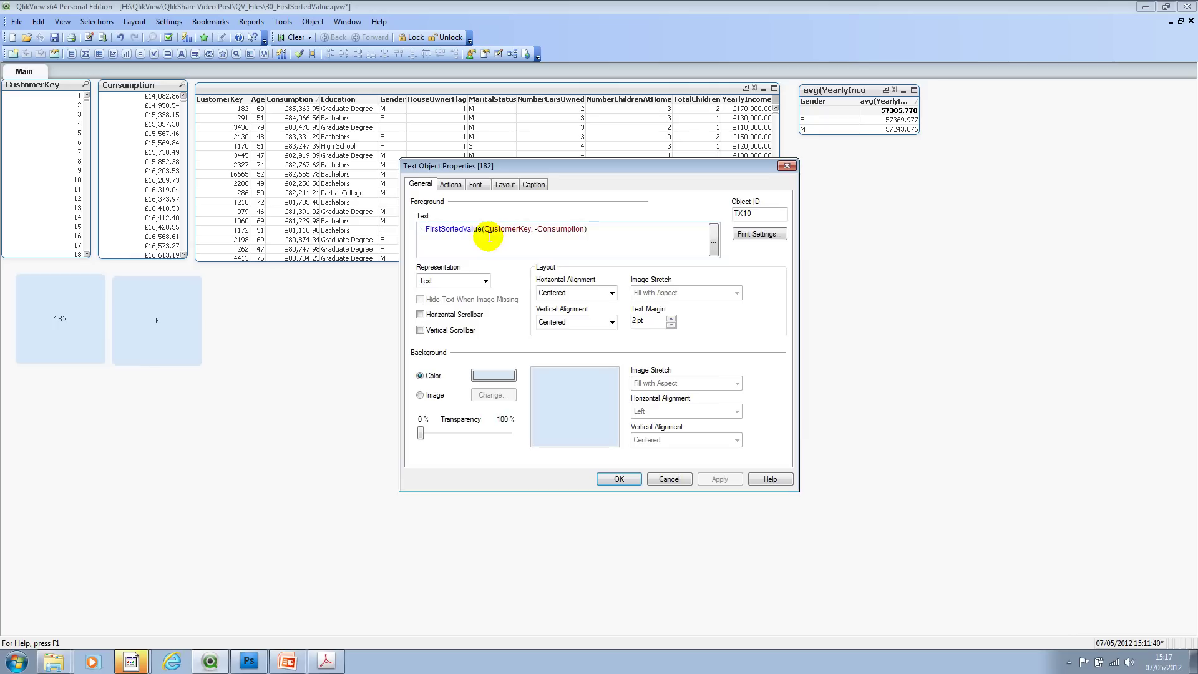
pyautogui.doubleClick(509, 229)
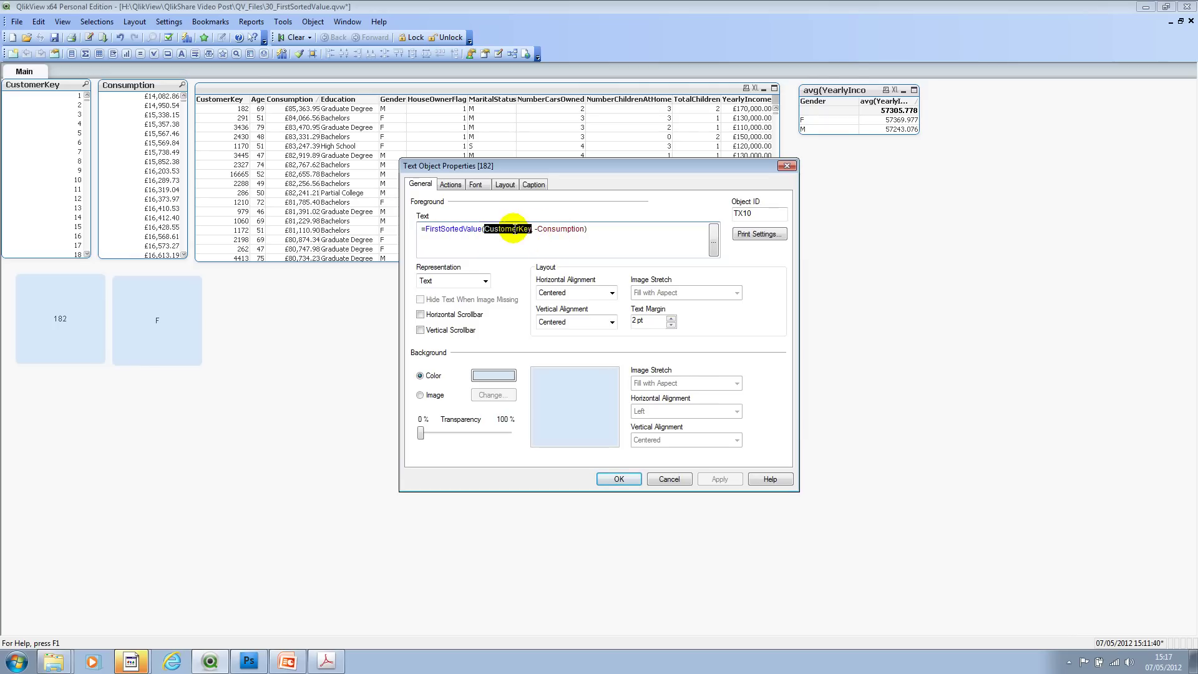
pyautogui.click(668, 479)
# - Open the Gender text object's properties and highlight the -Aggr(Avg(YearlyIncome), Gender) sort weight for review
pyautogui.rightClick(157, 289)
pyautogui.click(171, 297)
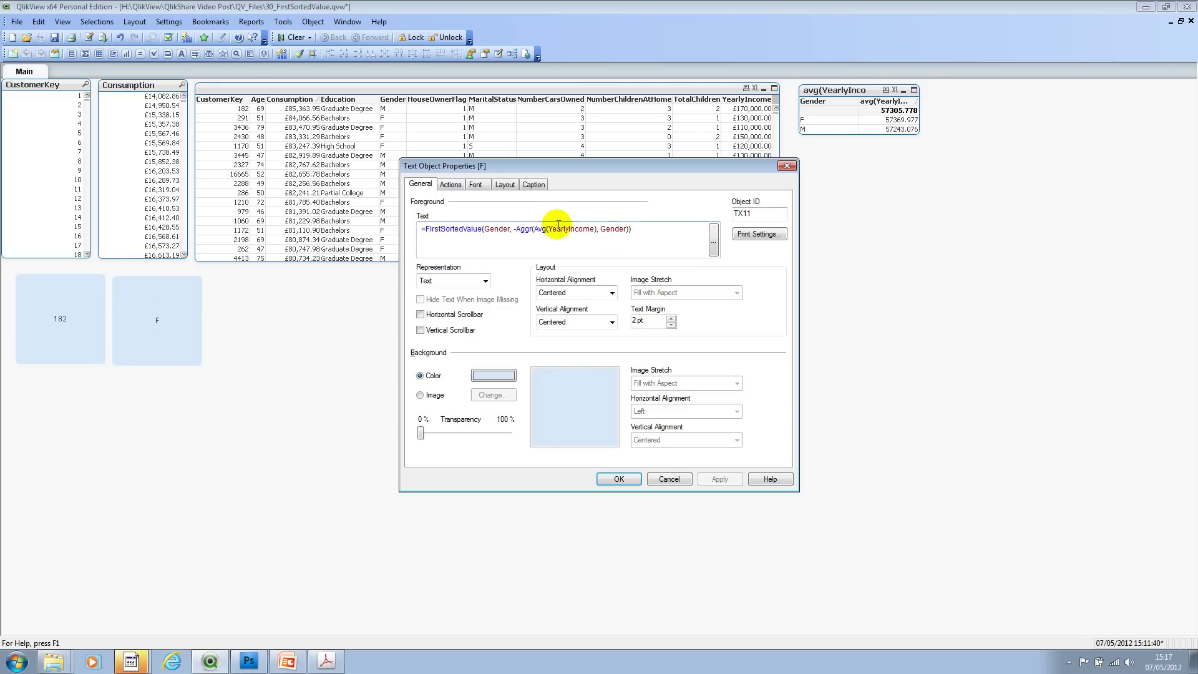
pyautogui.moveTo(512, 229); pyautogui.dragTo(630, 228)
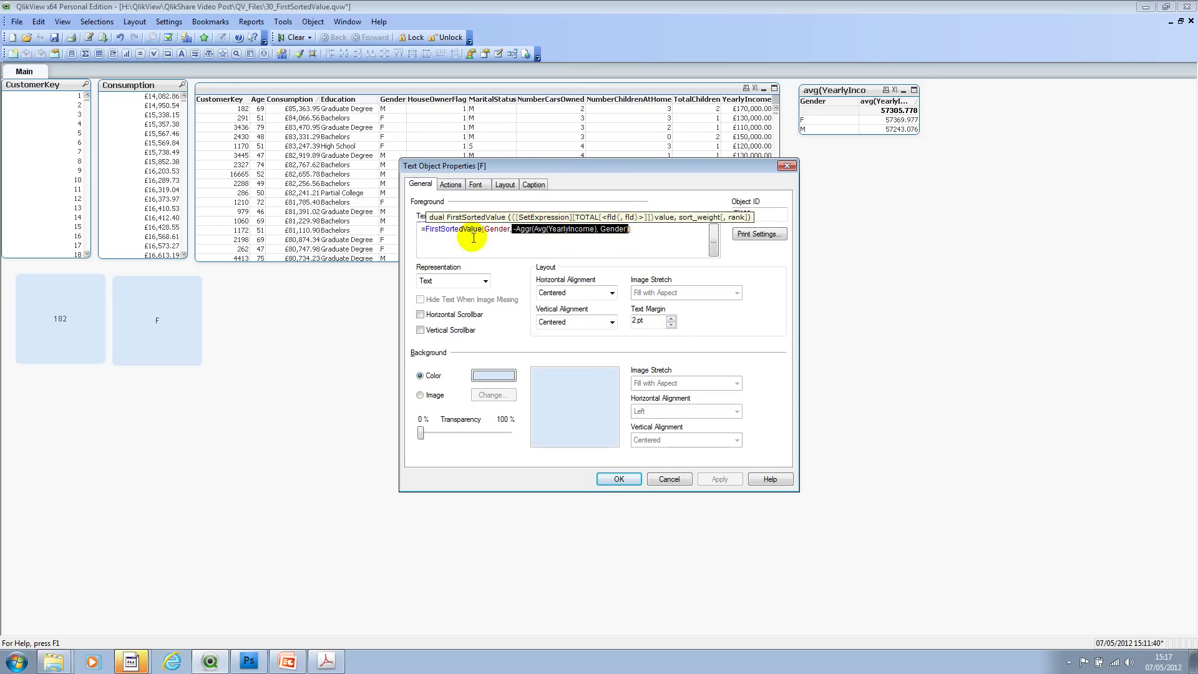
# - Highlight the Gender value argument in the FirstSortedValue expression for review and close the text object's properties without changes
pyautogui.doubleClick(497, 229)
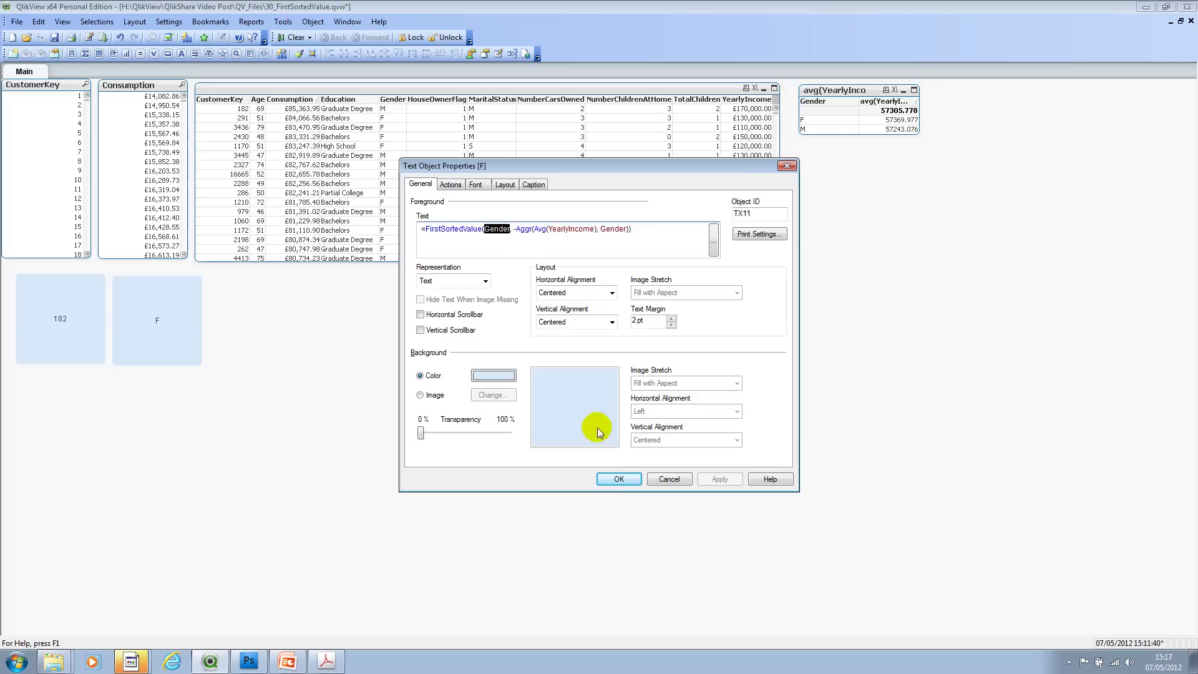
pyautogui.click(617, 479)
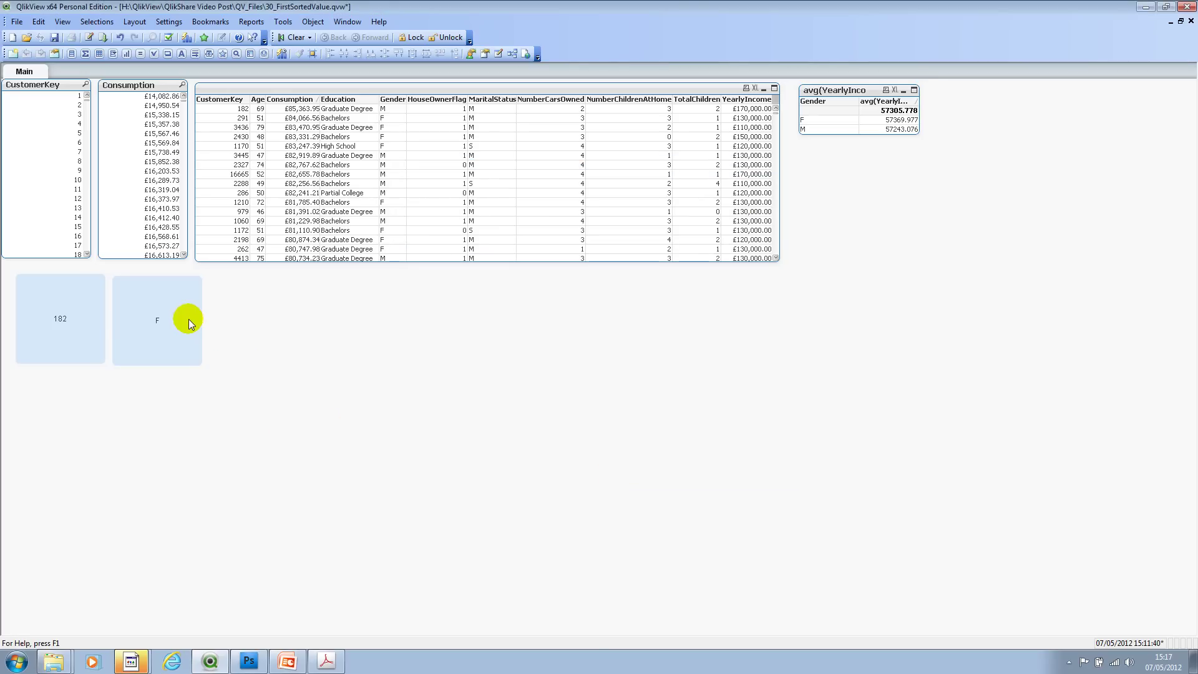
# - Duplicate the Gender text object beside the original and delete all arguments of the copy's FirstSortedValue expression
pyautogui.moveTo(182, 316); pyautogui.dragTo(283, 312)
pyautogui.rightClick(267, 302)
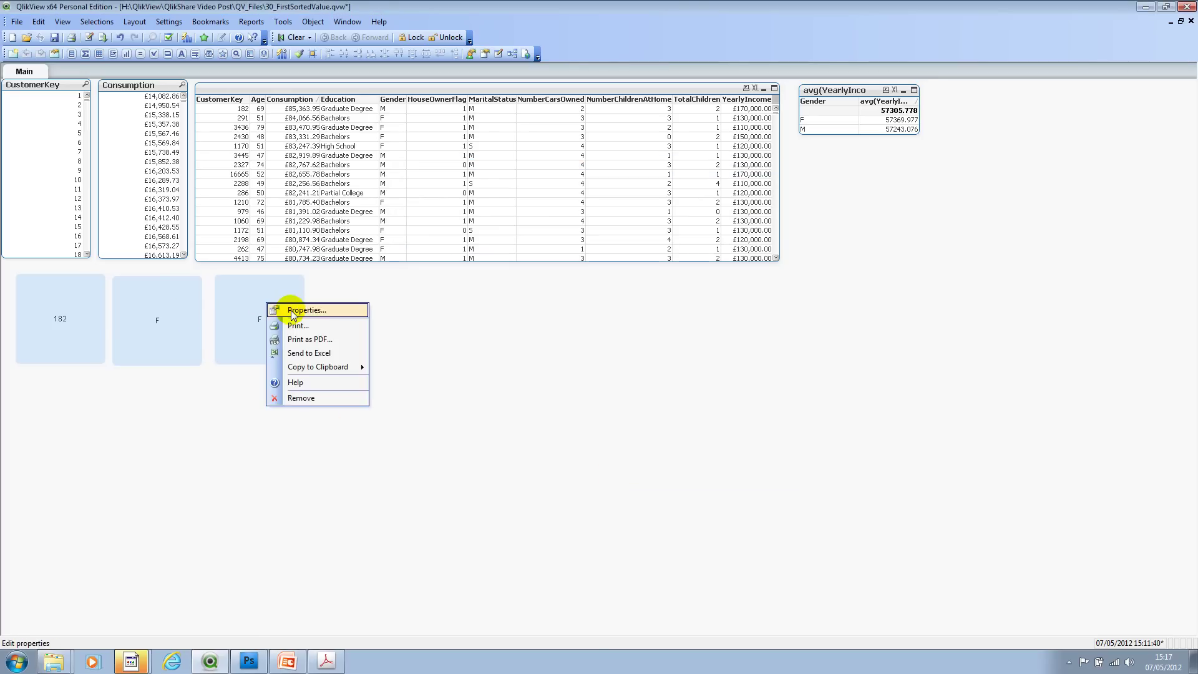
pyautogui.click(283, 306)
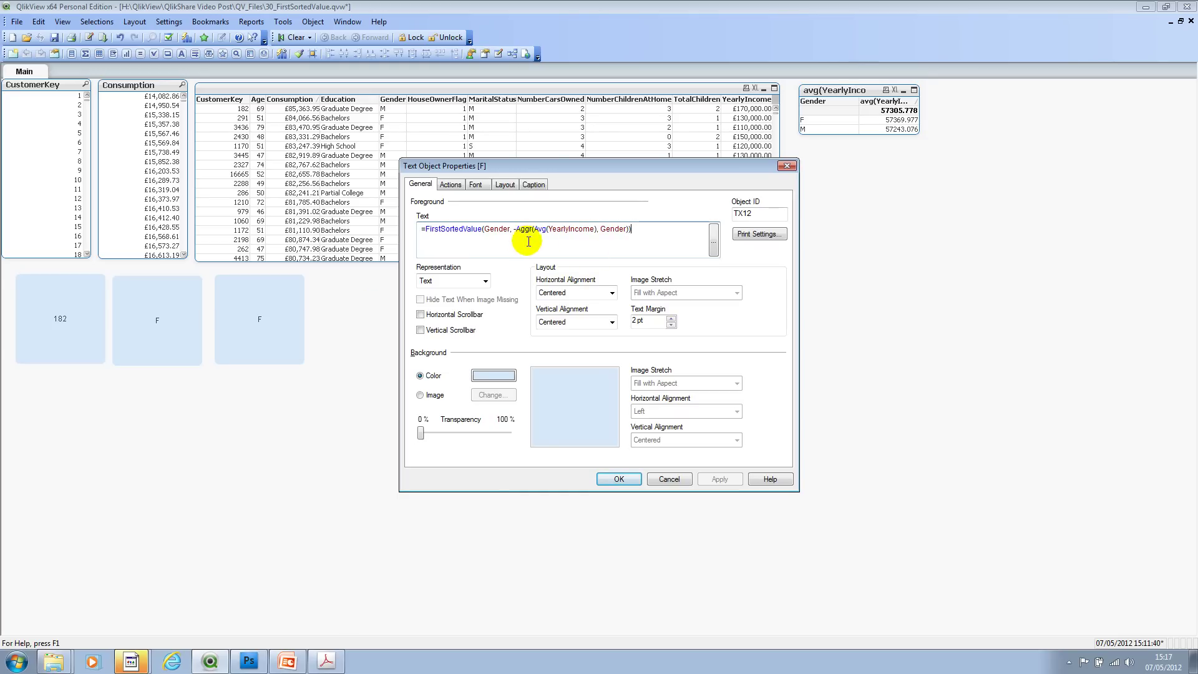
pyautogui.click(486, 229)
pyautogui.hotkey('shift', 'End')
pyautogui.press('Delete')
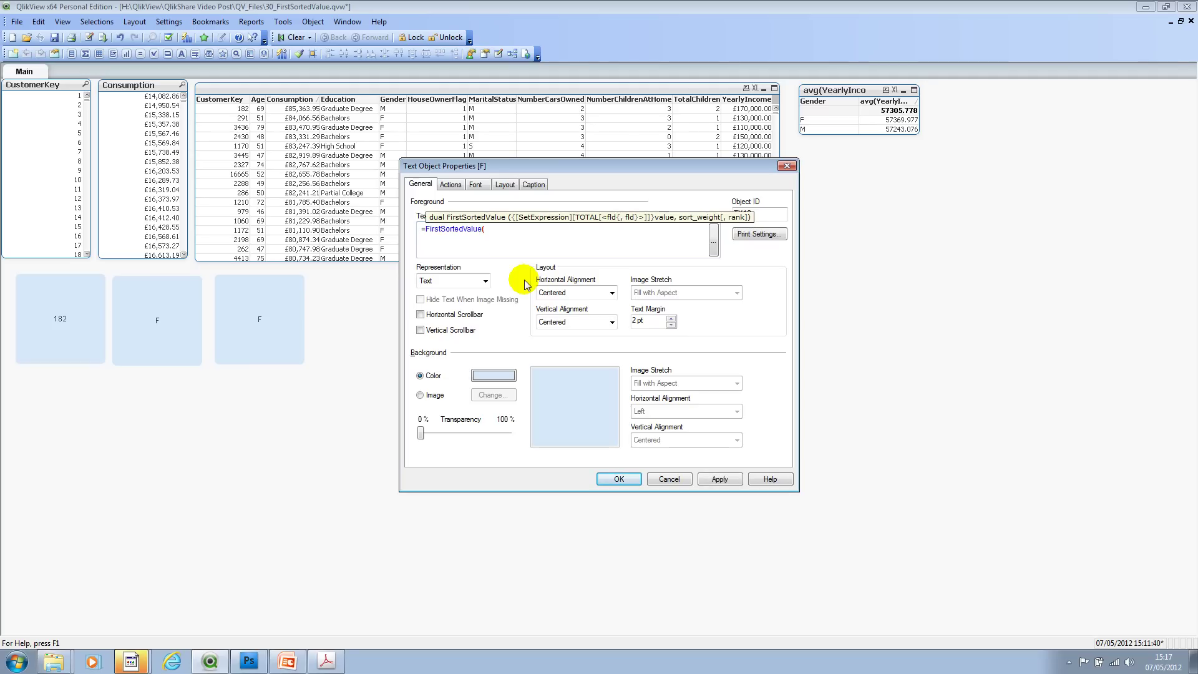
# - In the expression editor, begin the FirstSortedValue arguments with the set modifier {<Education = {'Bachelors'},
pyautogui.click(713, 240)
pyautogui.moveTo(690, 235); pyautogui.dragTo(602, 219)
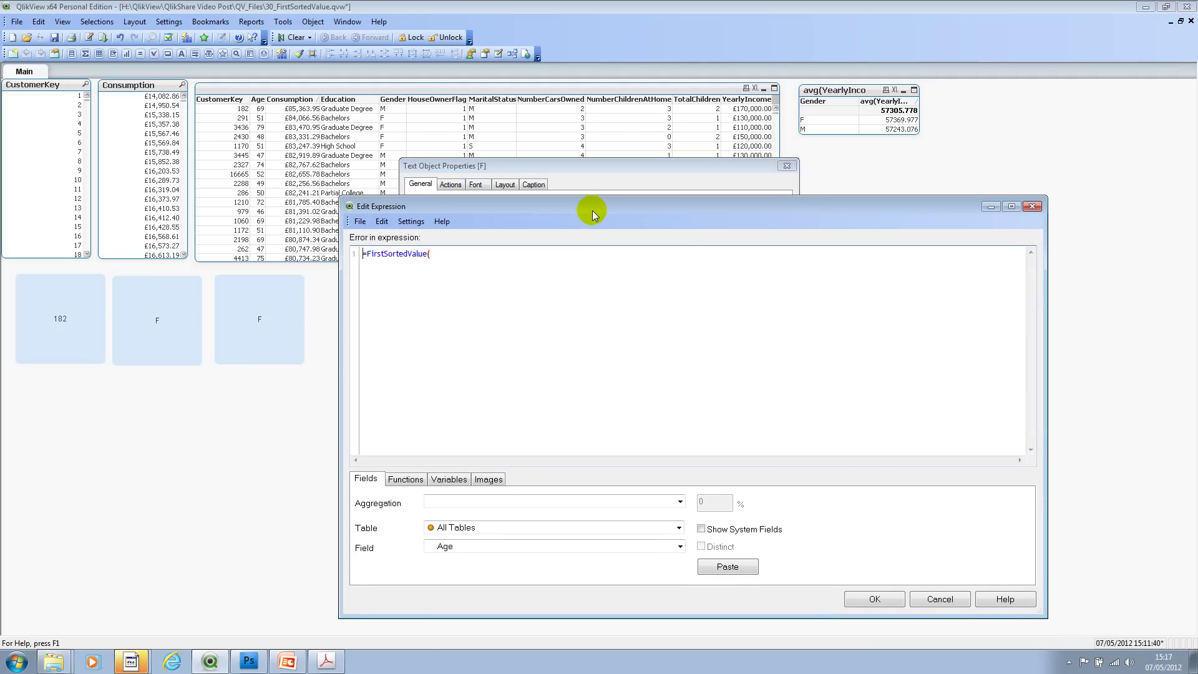
pyautogui.click(459, 268)
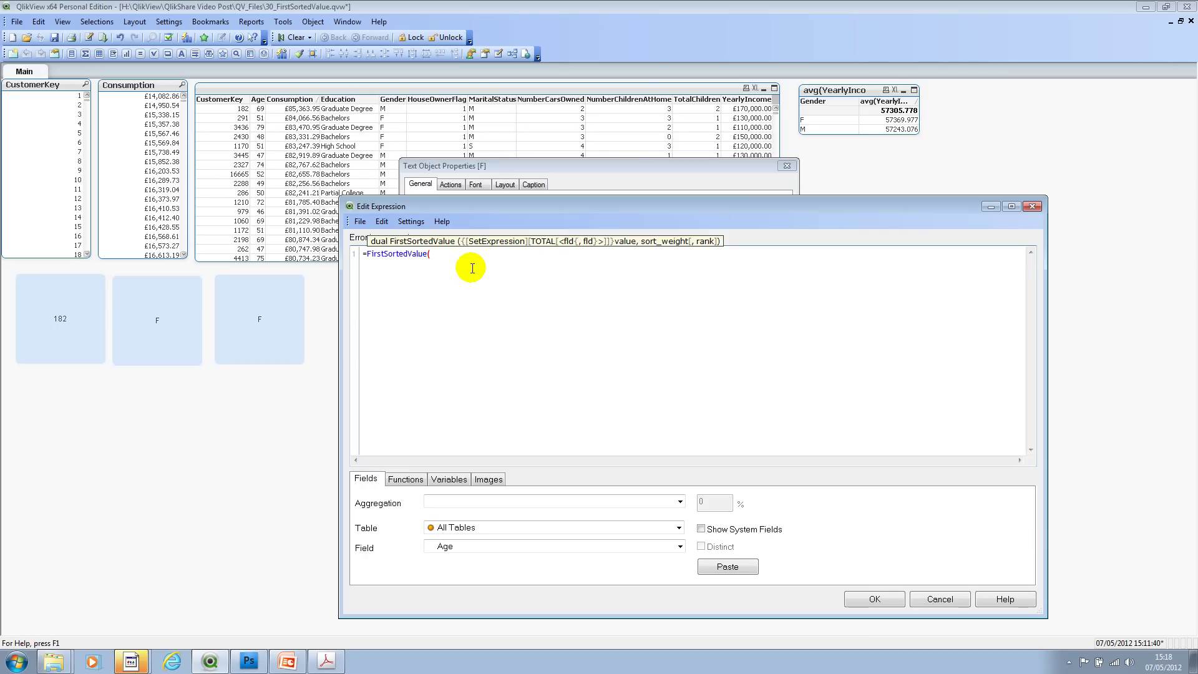
pyautogui.write('{Education')
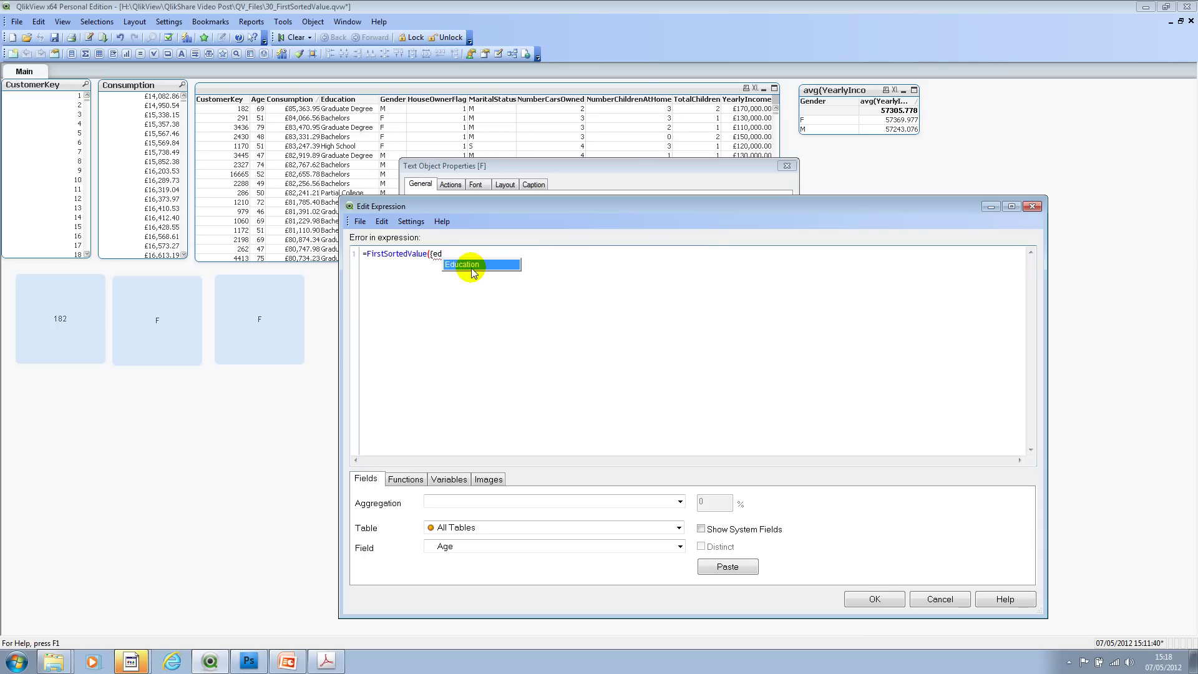
pyautogui.press('BackSpace')
pyautogui.press('BackSpace')
pyautogui.press('BackSpace')
pyautogui.press('BackSpace')
pyautogui.press('BackSpace')
pyautogui.press('BackSpace')
pyautogui.press('BackSpace')
pyautogui.press('BackSpace')
pyautogui.press('BackSpace')
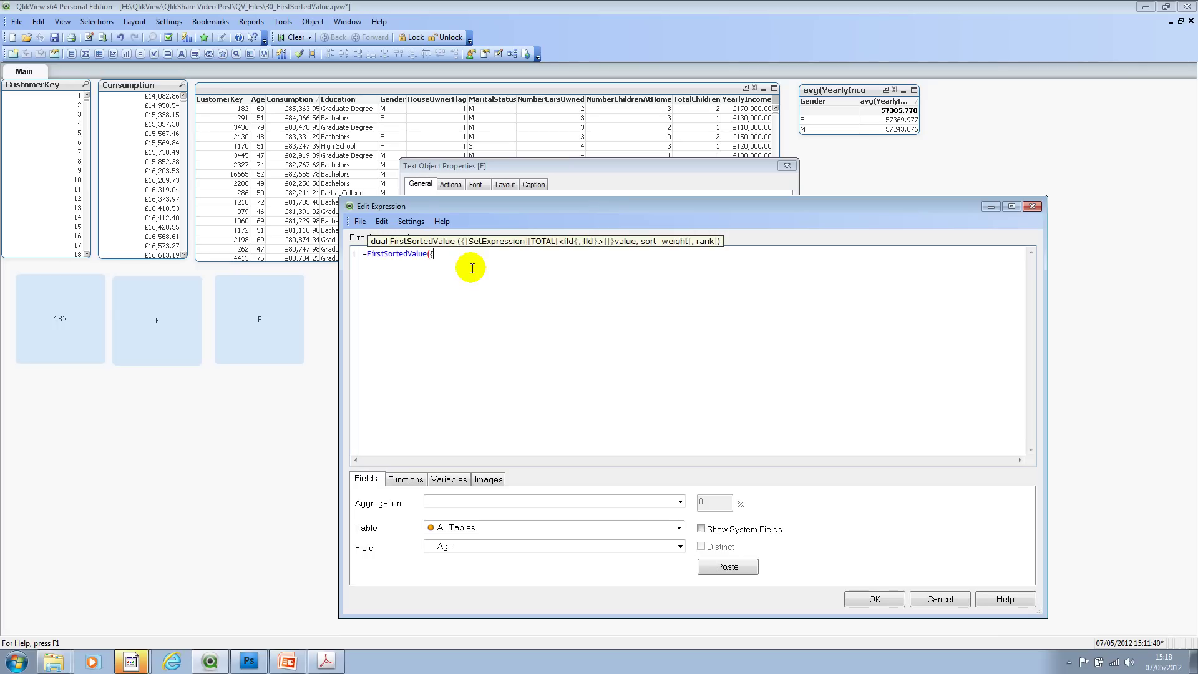
pyautogui.write('<Education = {}')
pyautogui.press('capslock')
pyautogui.press('capslock')
pyautogui.write("'Bache")
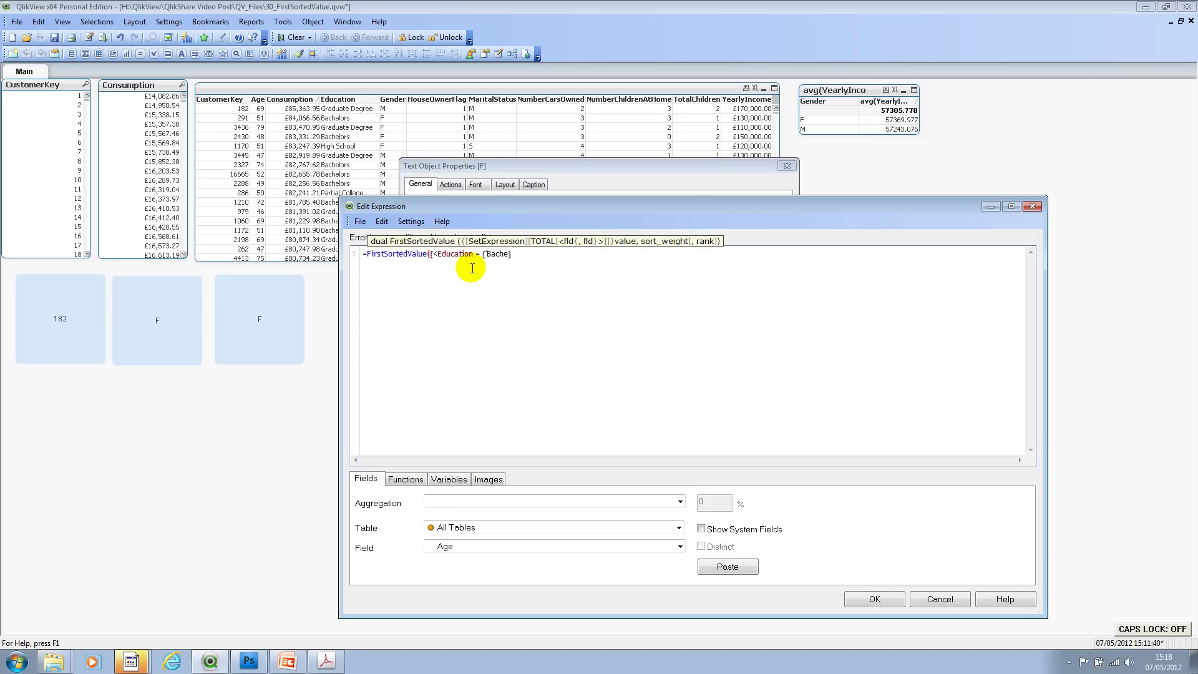
pyautogui.write("lors'")
pyautogui.write(',')
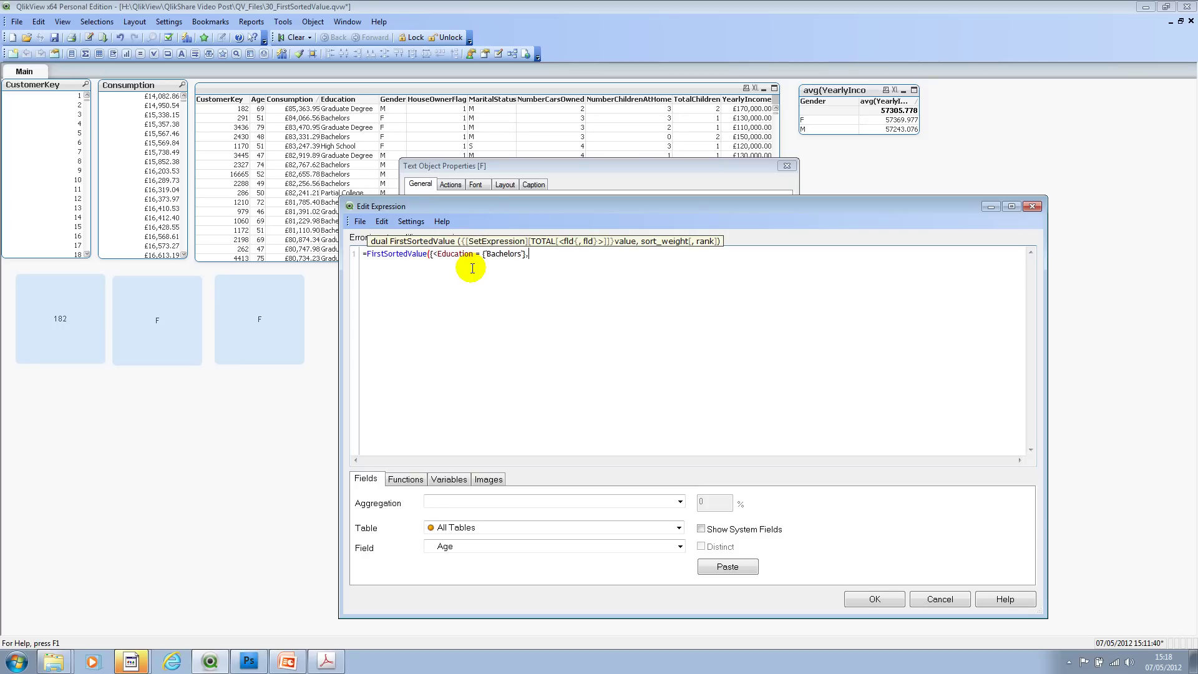
# - Add the condition Age = {">70"} to the set modifier and close the set expression
pyautogui.write(' Age')
pyautogui.write(' =')
pyautogui.write(' {}')
pyautogui.write("'")
pyautogui.write('>')
pyautogui.write('70"')
pyautogui.write('}')
# - Complete the expression with CustomerKey as the value and -Consumption as the sort weight, and apply it to the copied text object
pyautogui.write(' cus')
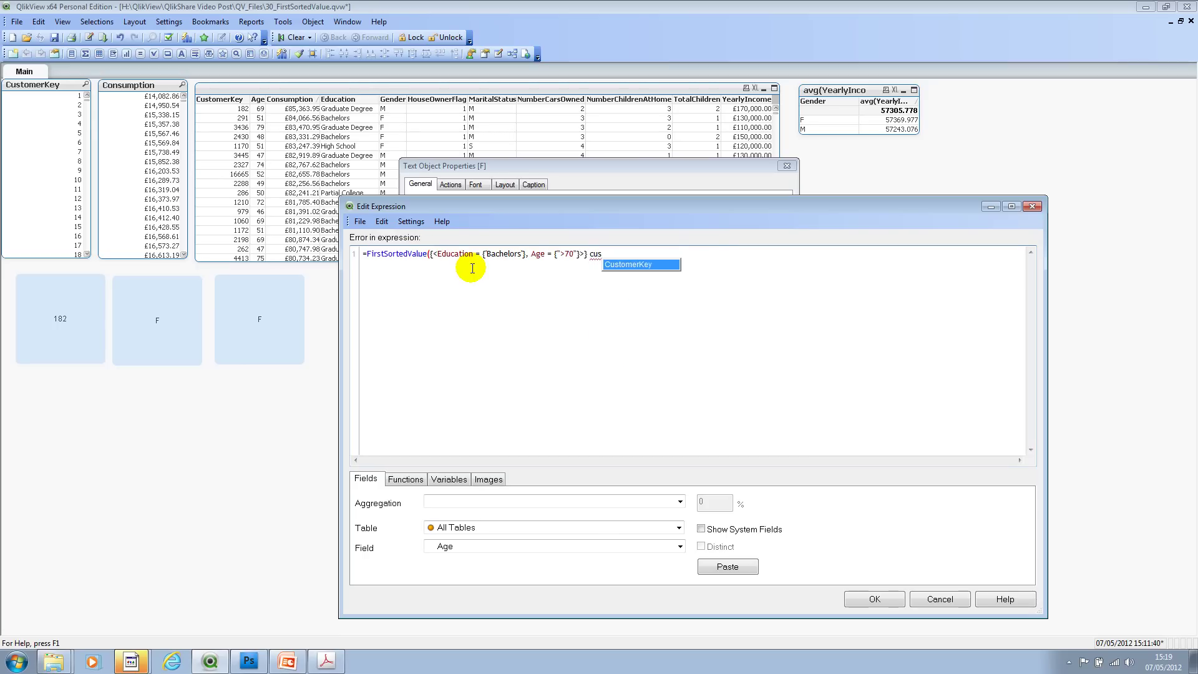
pyautogui.press('Return')
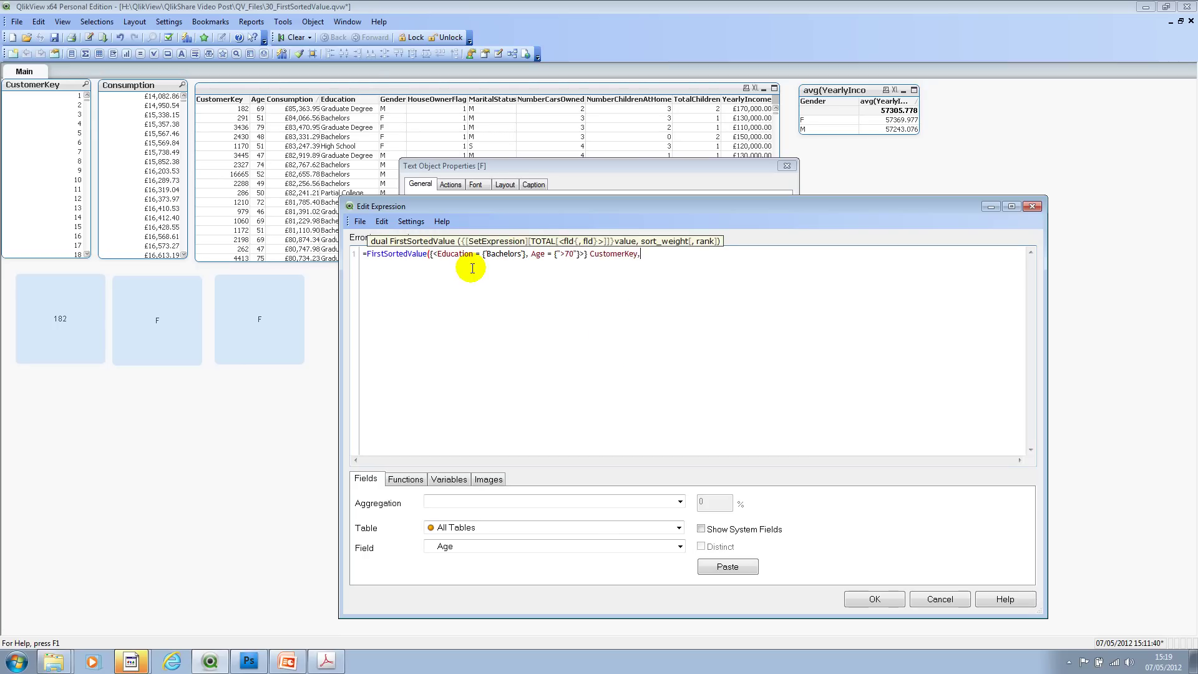
pyautogui.write(', con')
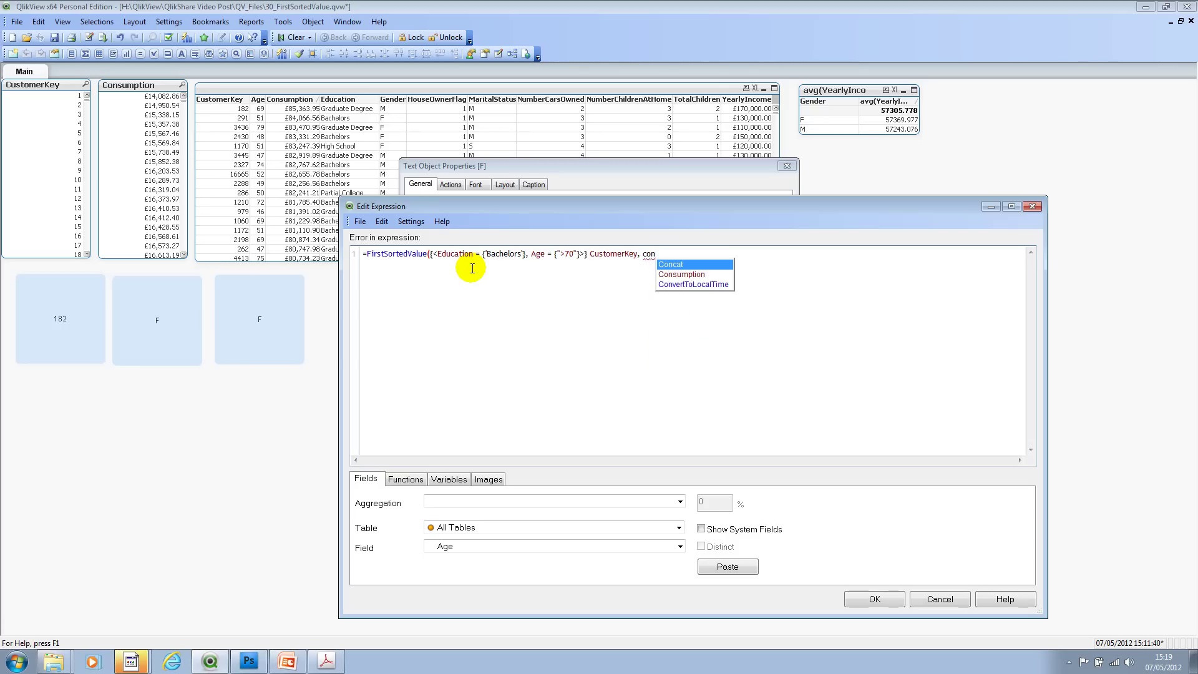
pyautogui.press('Down')
pyautogui.press('Return')
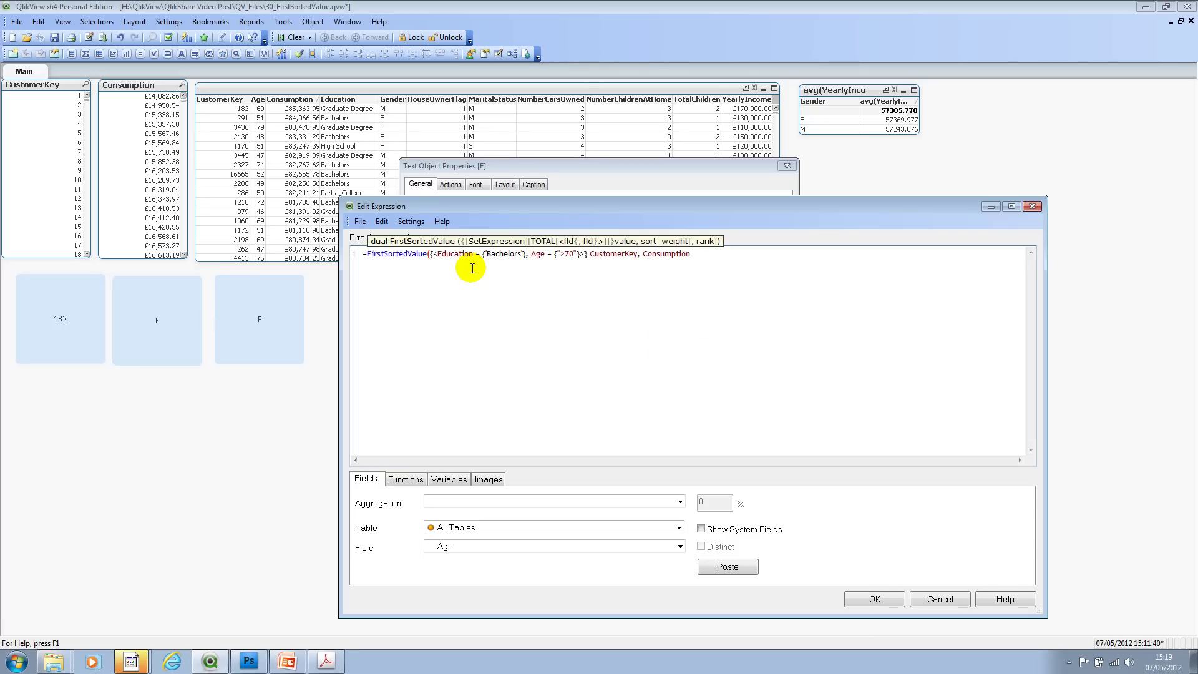
pyautogui.write('-')
pyautogui.write(')')
pyautogui.click(534, 286)
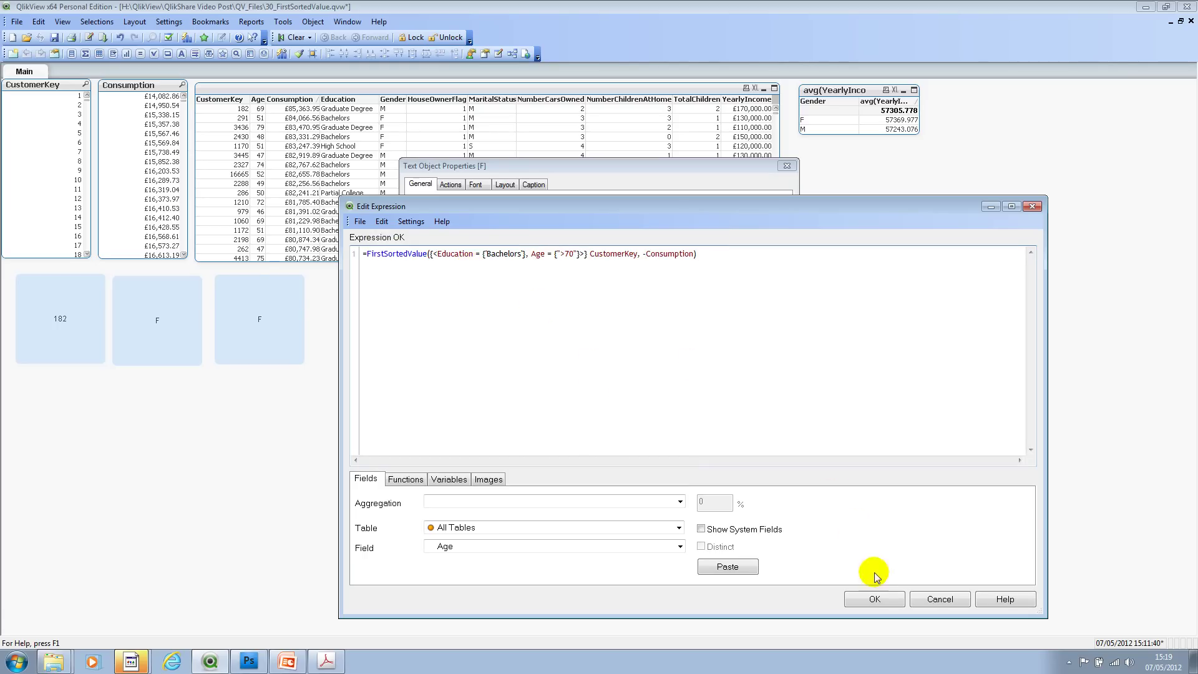
pyautogui.click(869, 598)
pyautogui.click(720, 480)
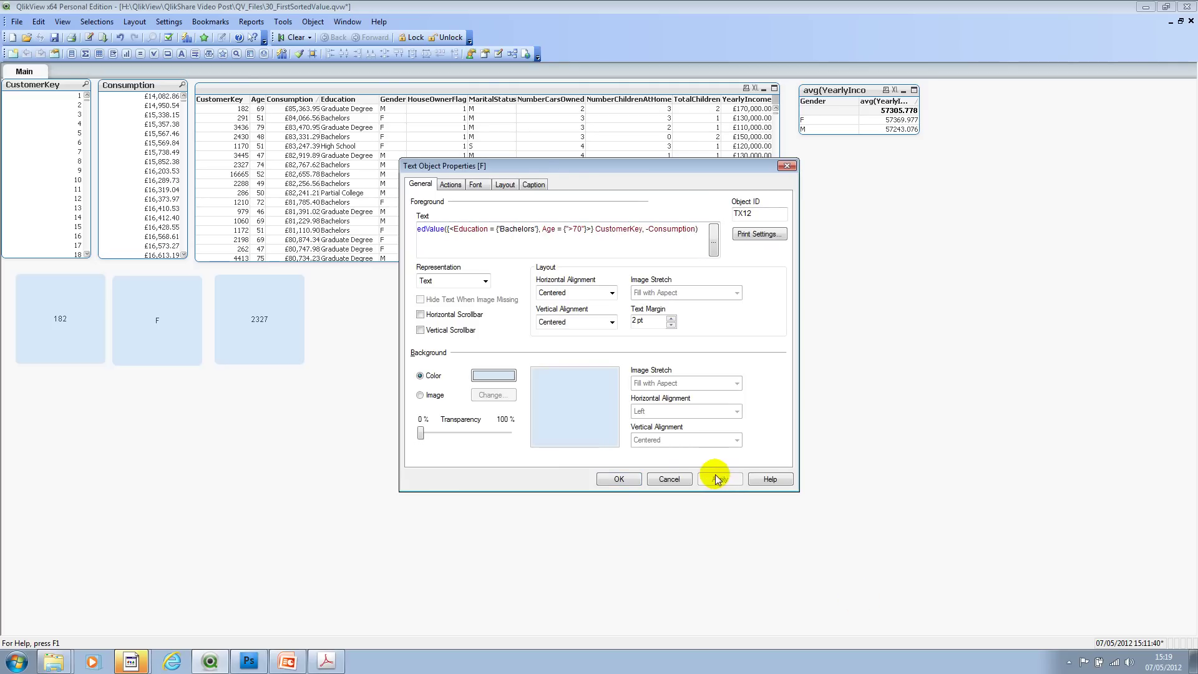
pyautogui.click(618, 480)
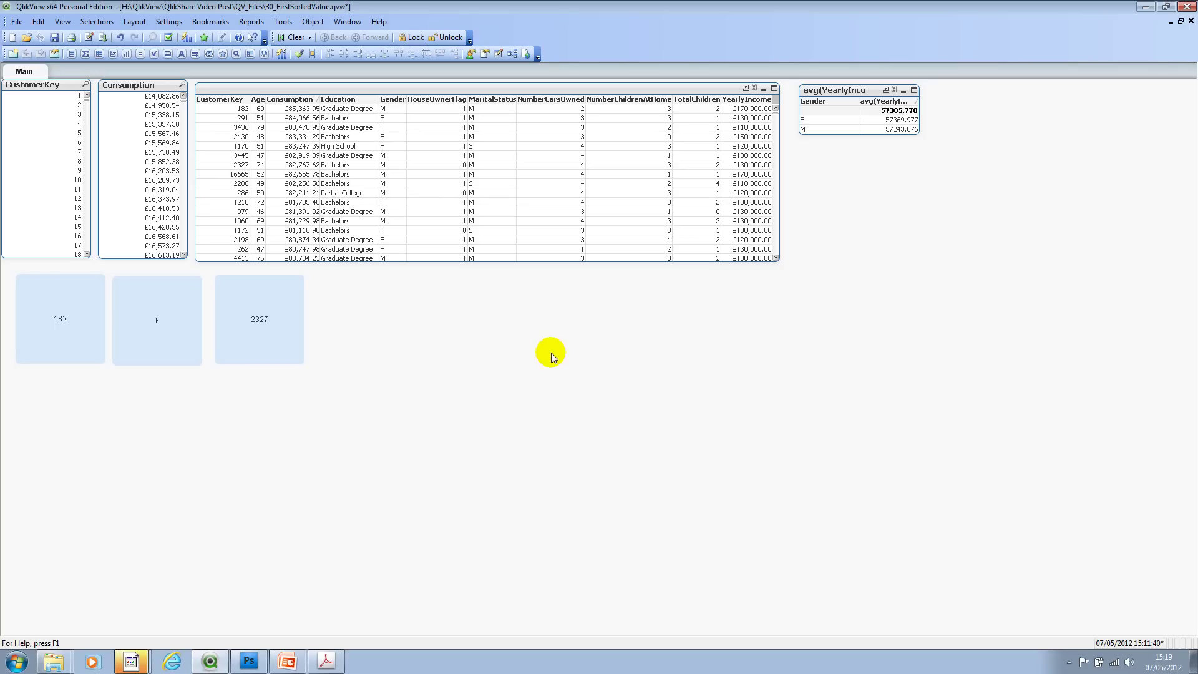
# - Add Age and Education list boxes to the sheet and place them side by side beyond the average YearlyIncome table
pyautogui.rightClick(429, 305)
pyautogui.click(480, 335)
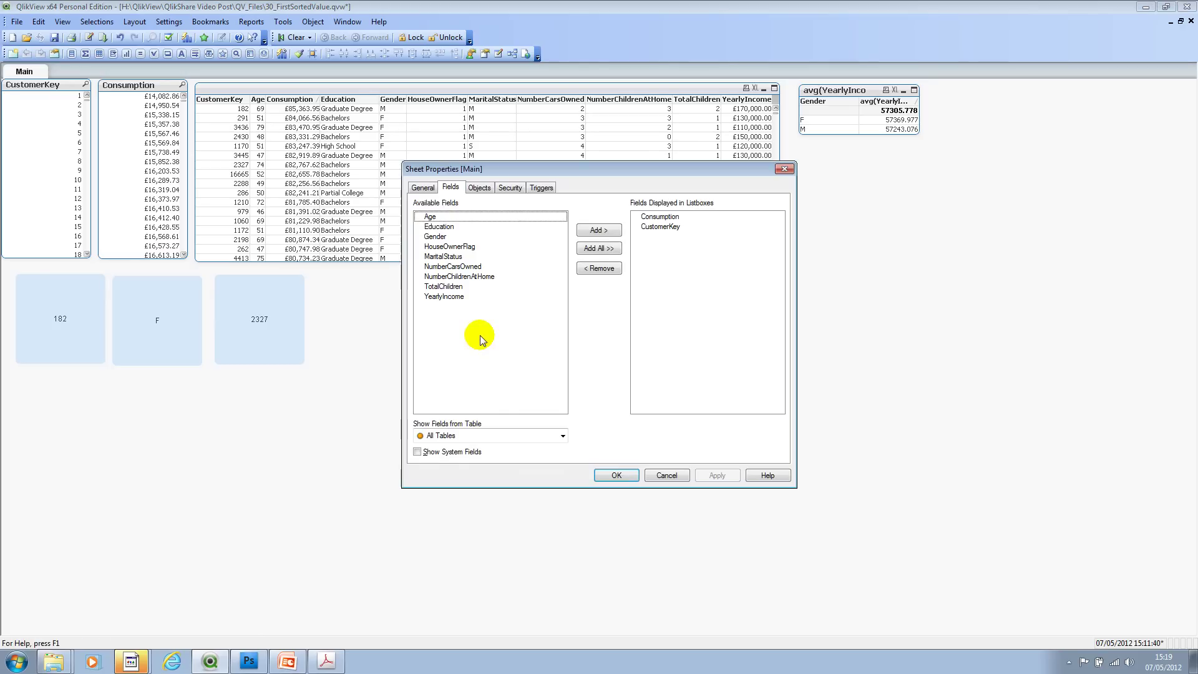
pyautogui.click(465, 217)
pyautogui.click(594, 231)
pyautogui.click(450, 218)
pyautogui.click(603, 231)
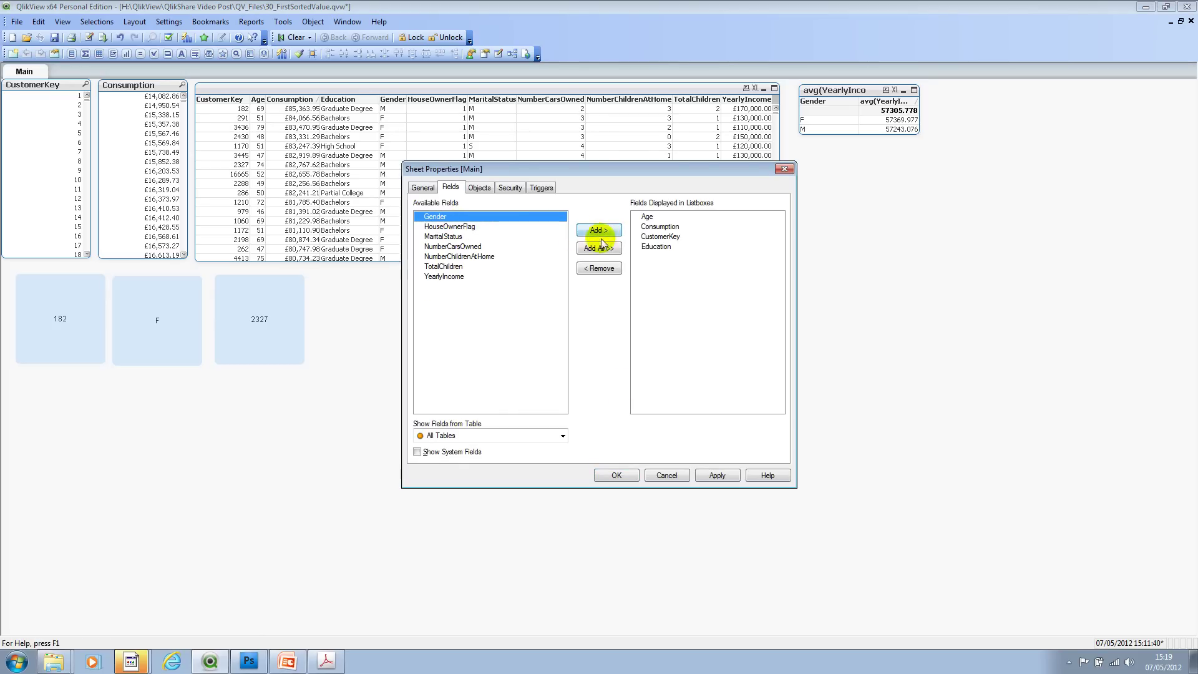
pyautogui.click(615, 474)
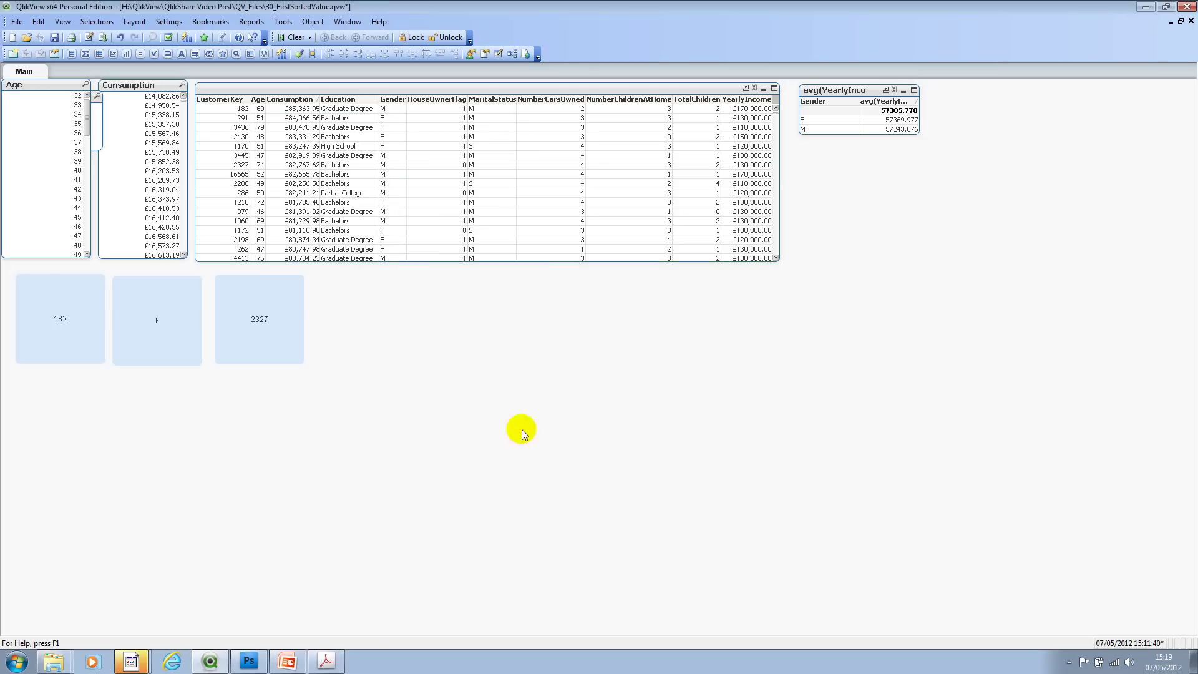
pyautogui.moveTo(76, 86); pyautogui.dragTo(1023, 95)
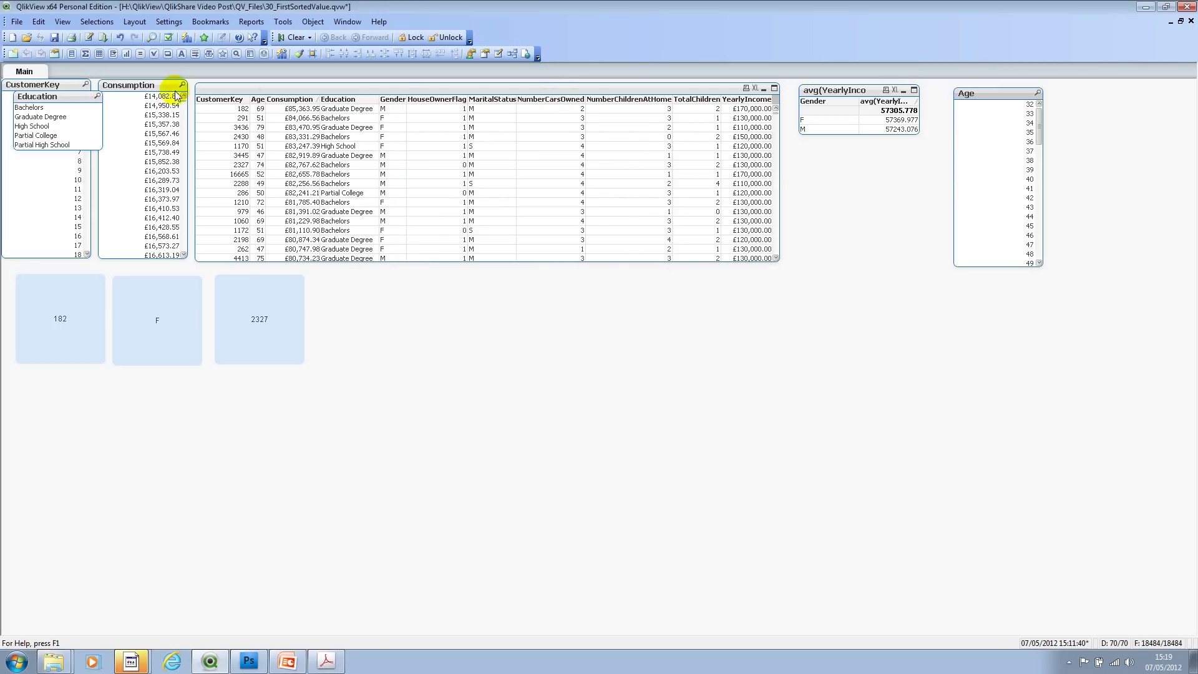
pyautogui.moveTo(75, 95); pyautogui.dragTo(1115, 95)
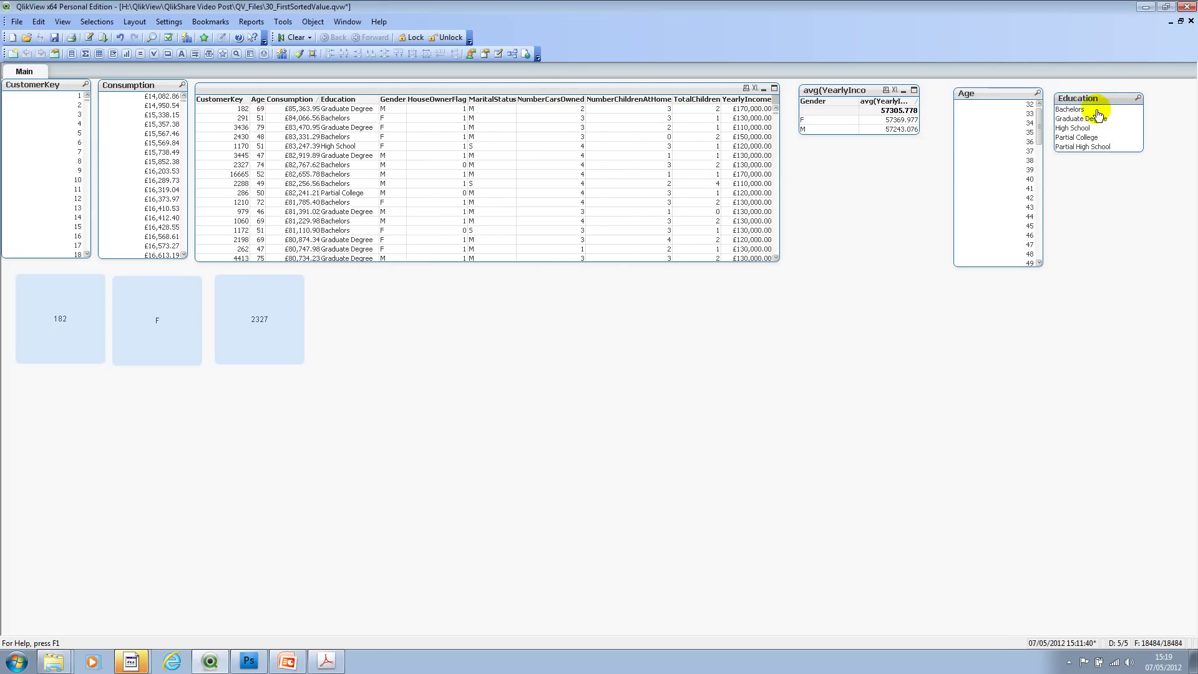
# - Select Bachelors and the ages above 70 to check the third text object against the customer table, and clear all selections
pyautogui.click(1069, 109)
pyautogui.moveTo(1039, 127); pyautogui.dragTo(1022, 351)
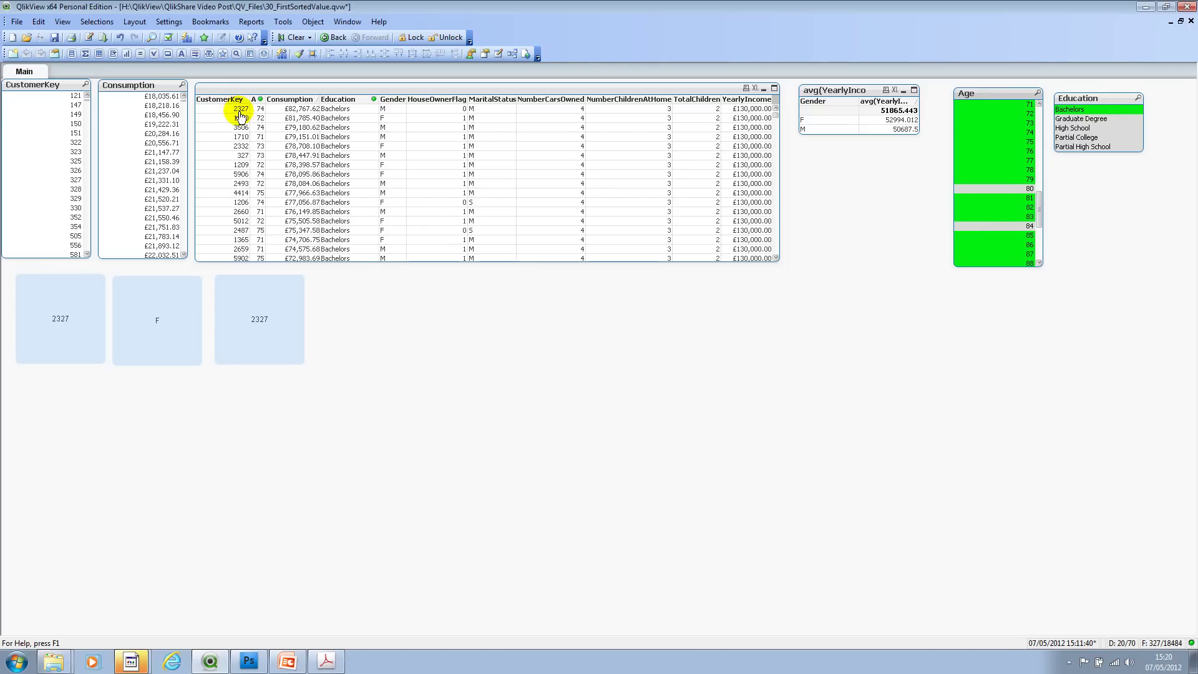
pyautogui.click(292, 37)
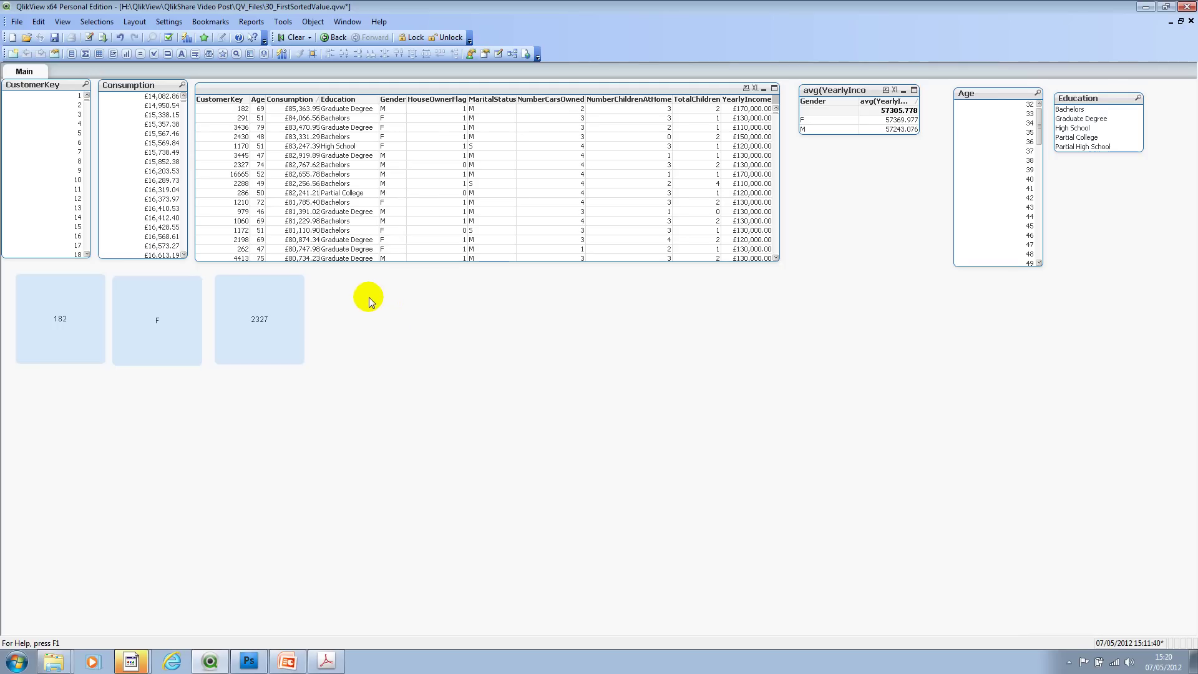
# - Create a new chart on the sheet with Straight Table as the chart type
pyautogui.rightClick(566, 293)
pyautogui.moveTo(628, 331)
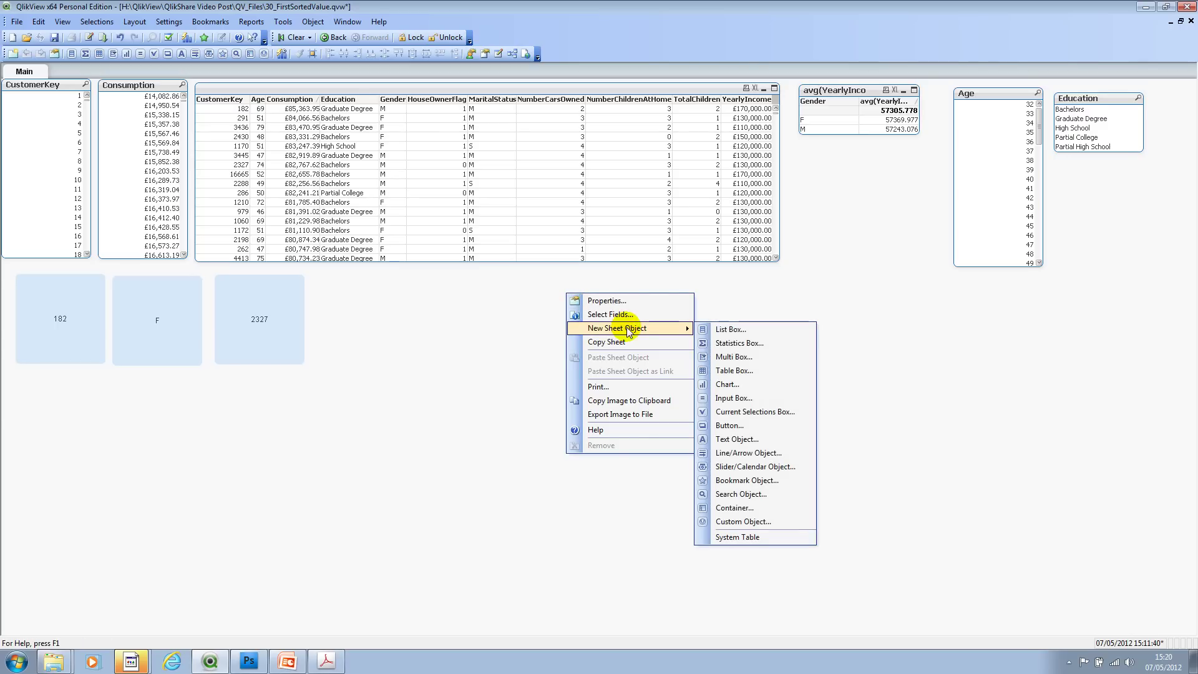
pyautogui.click(766, 387)
pyautogui.click(661, 361)
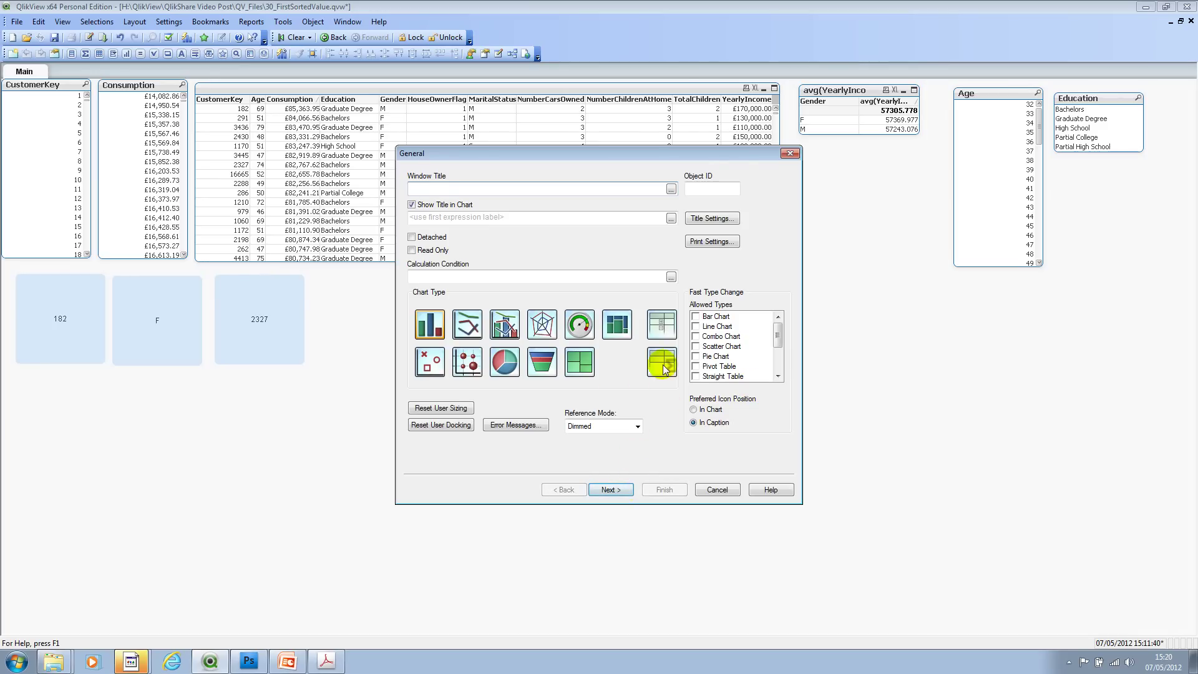
pyautogui.click(613, 488)
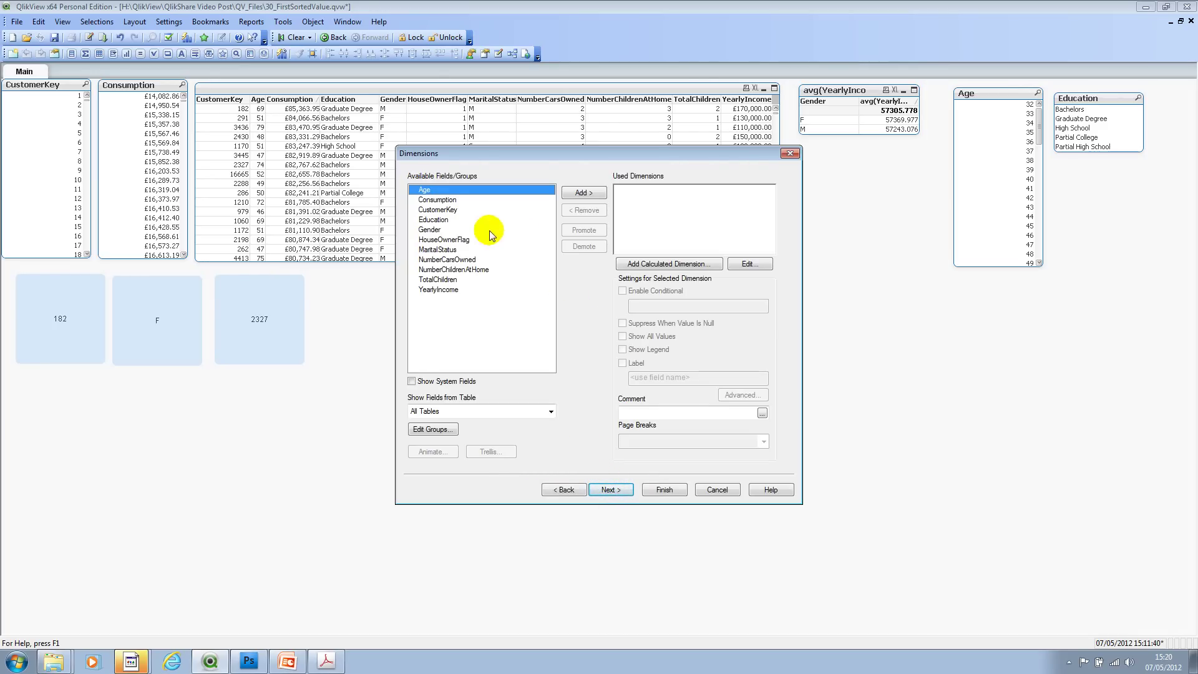
# - Use Gender and Education as the chart dimensions and finish the straight table without defining an expression
pyautogui.click(470, 230)
pyautogui.click(592, 192)
pyautogui.click(459, 219)
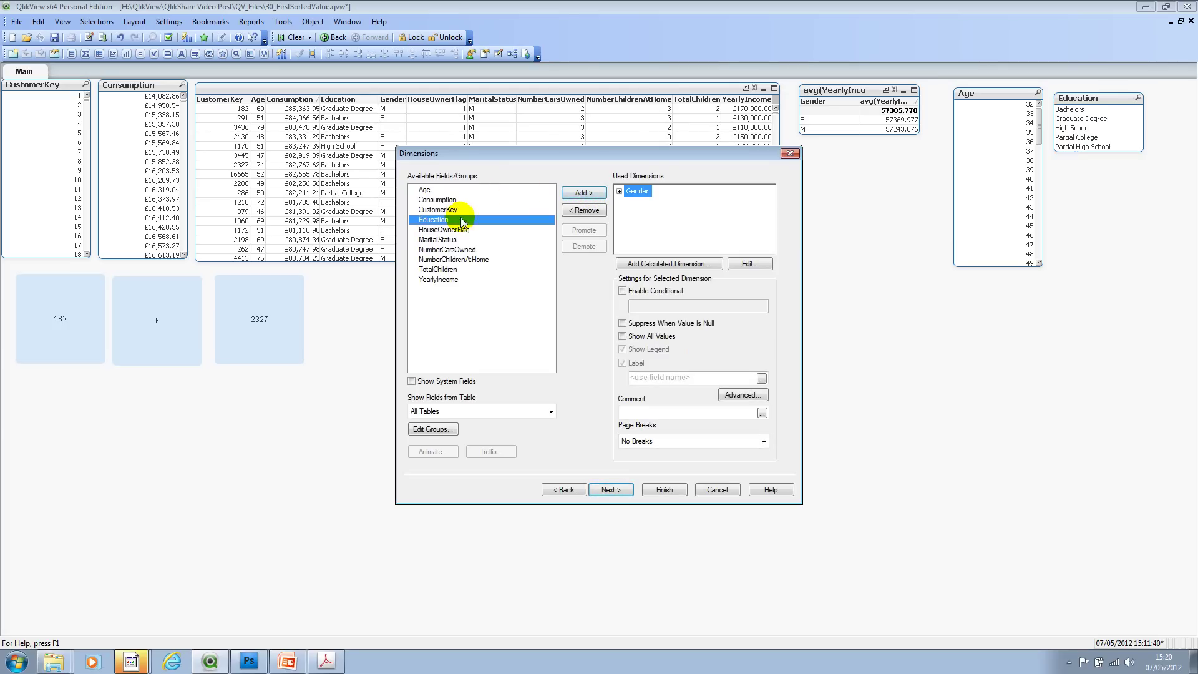
pyautogui.click(582, 194)
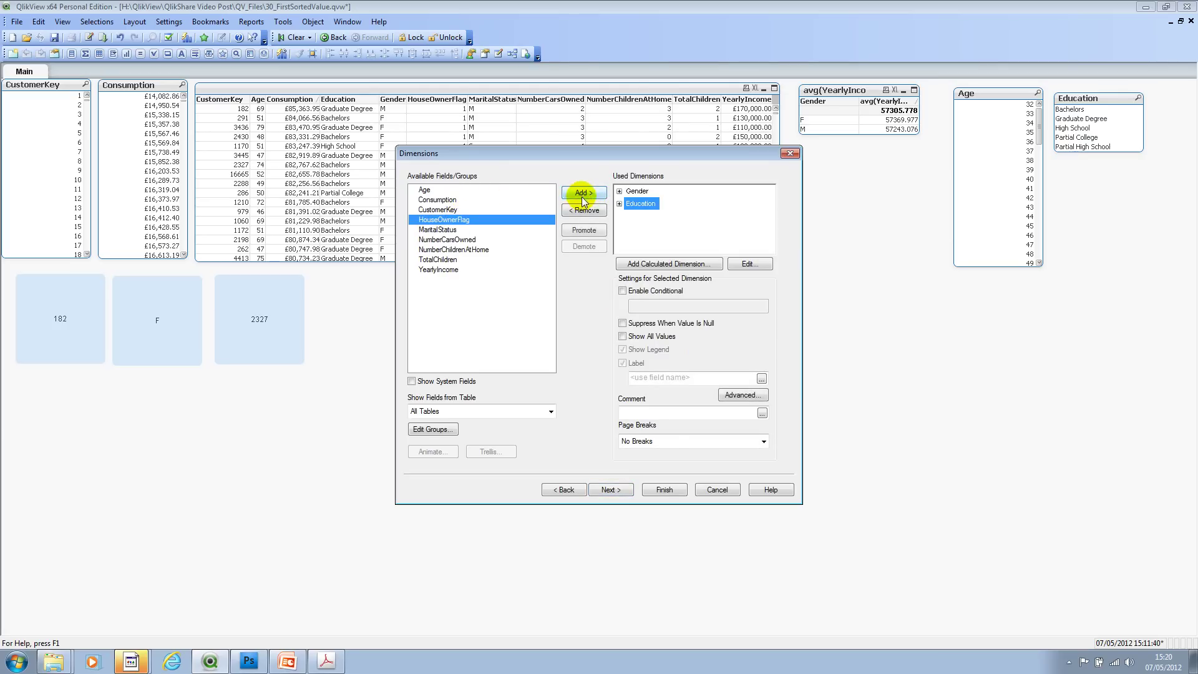
pyautogui.click(610, 489)
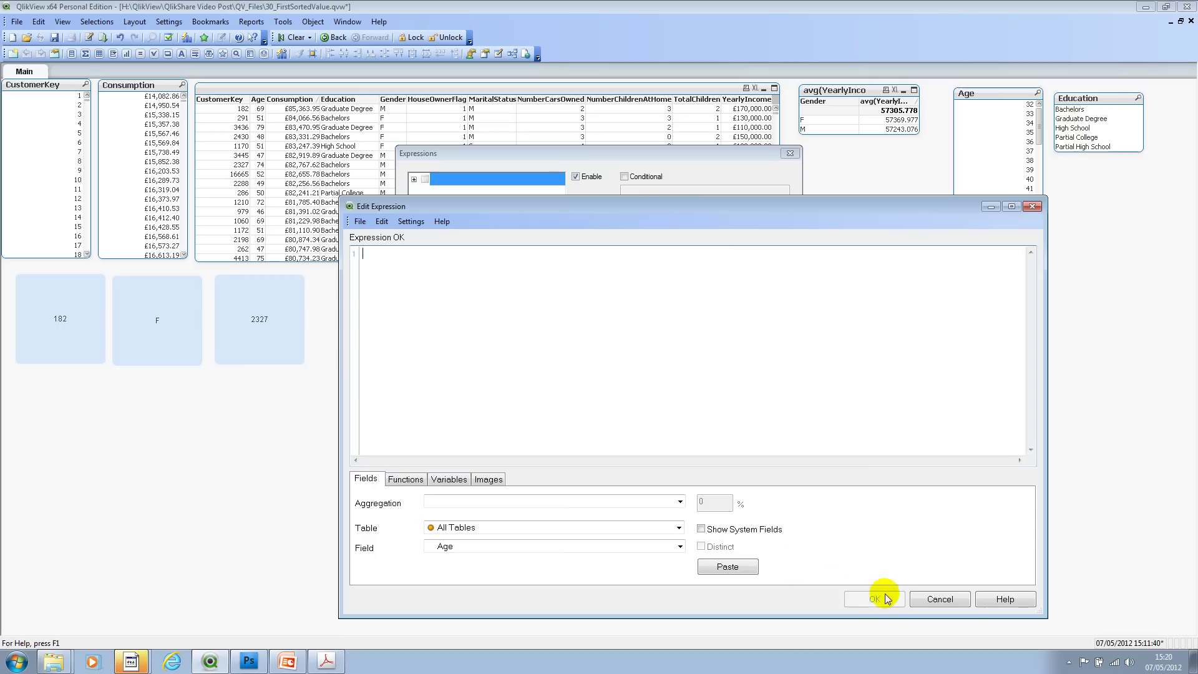
pyautogui.click(933, 599)
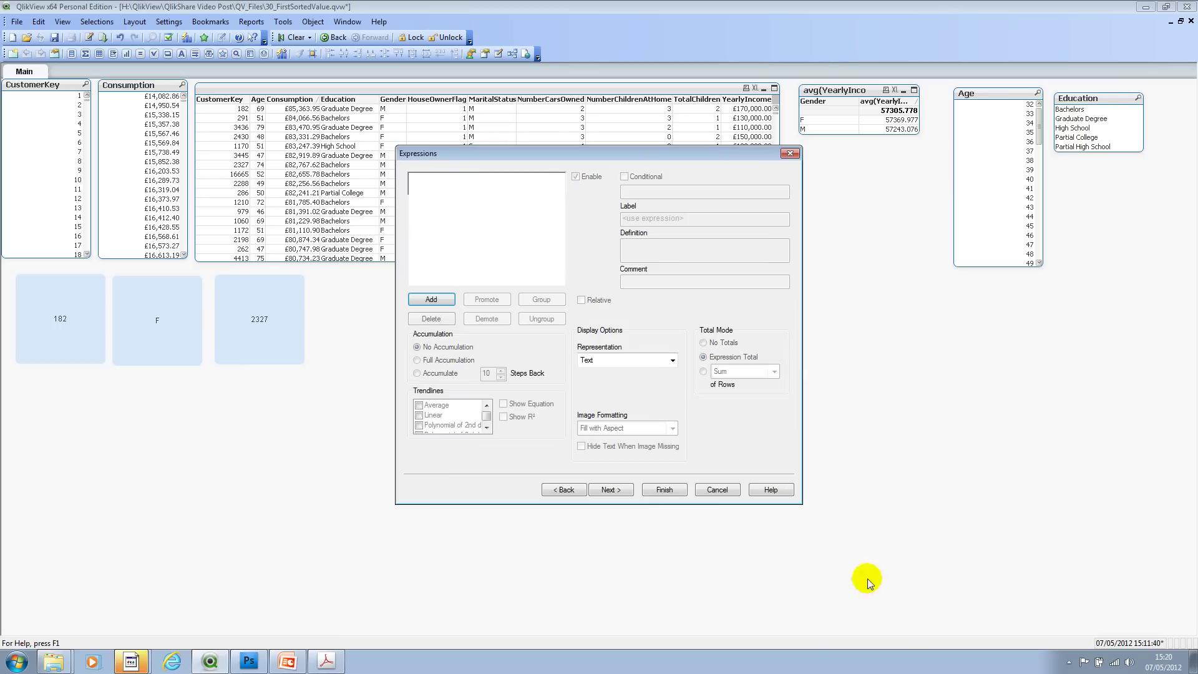
pyautogui.click(666, 489)
# - Move the new straight table below the customer table and add the expression FirstSortedValue(CustomerKey, -CustomerKey) to it
pyautogui.moveTo(601, 299); pyautogui.dragTo(371, 289)
pyautogui.rightClick(373, 287)
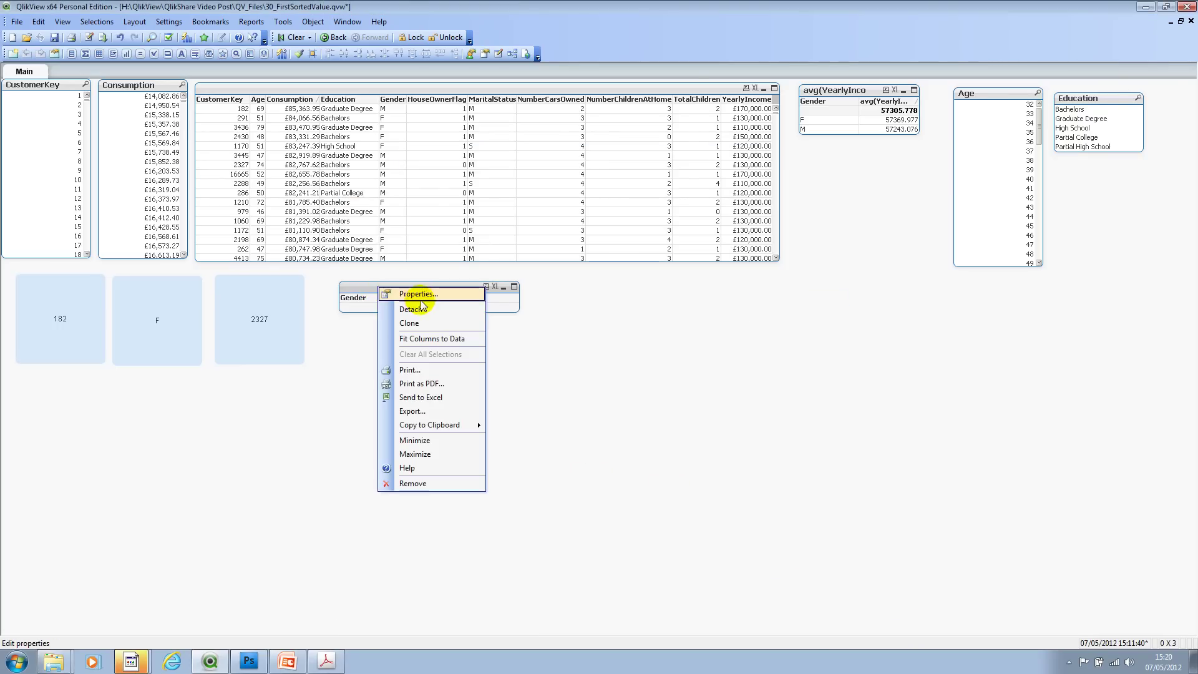
pyautogui.click(406, 295)
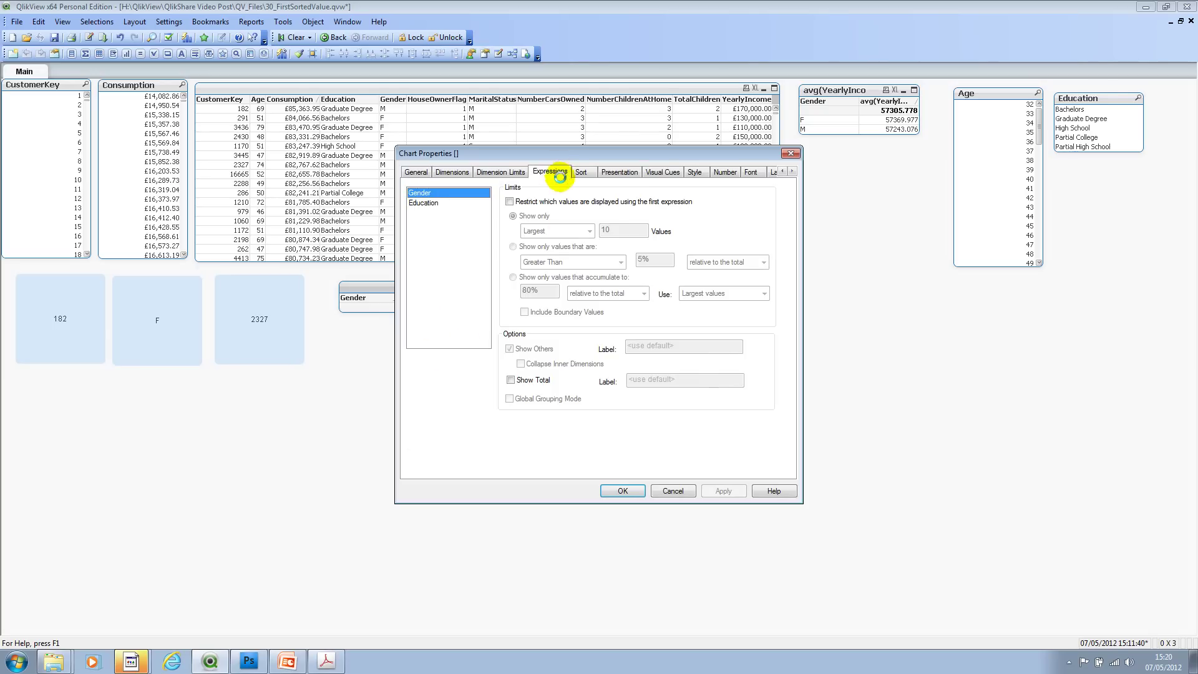
pyautogui.click(549, 172)
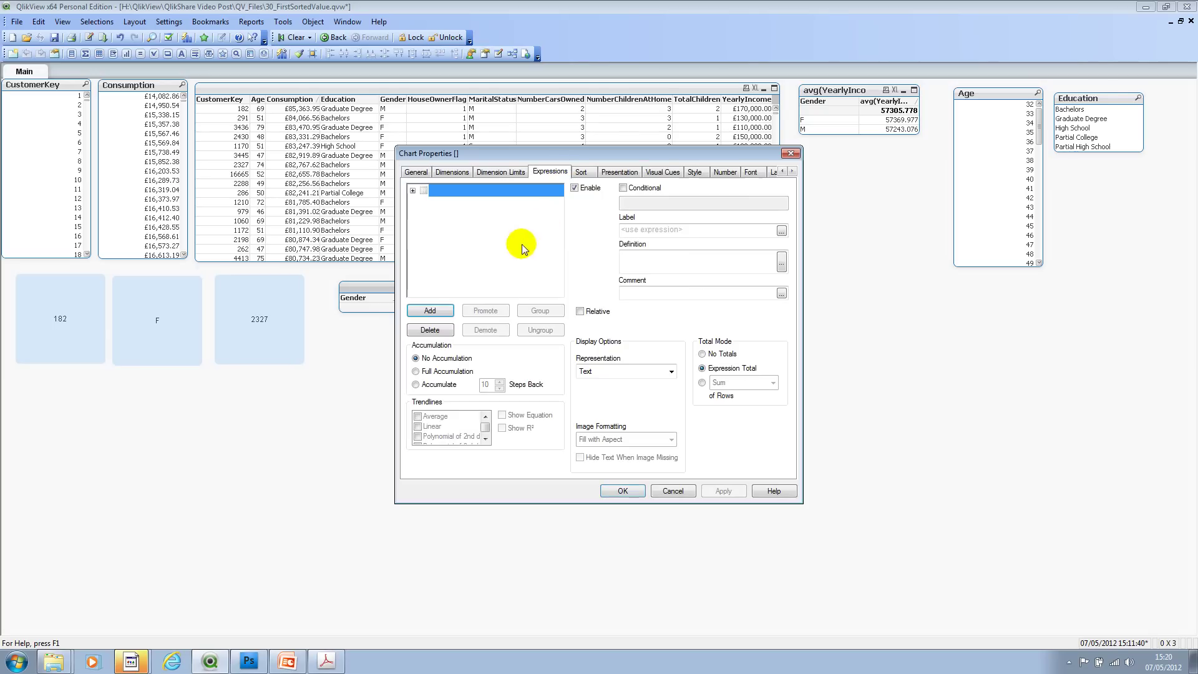
pyautogui.click(429, 312)
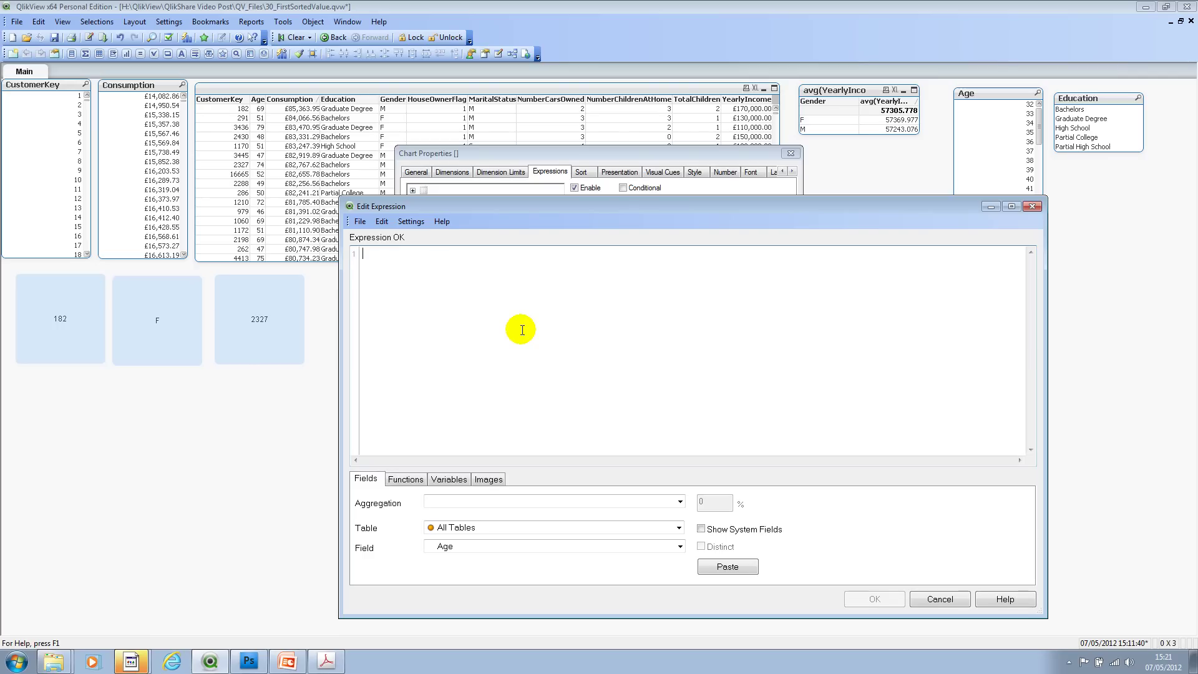
pyautogui.write('fir')
pyautogui.press('Down')
pyautogui.press('Return')
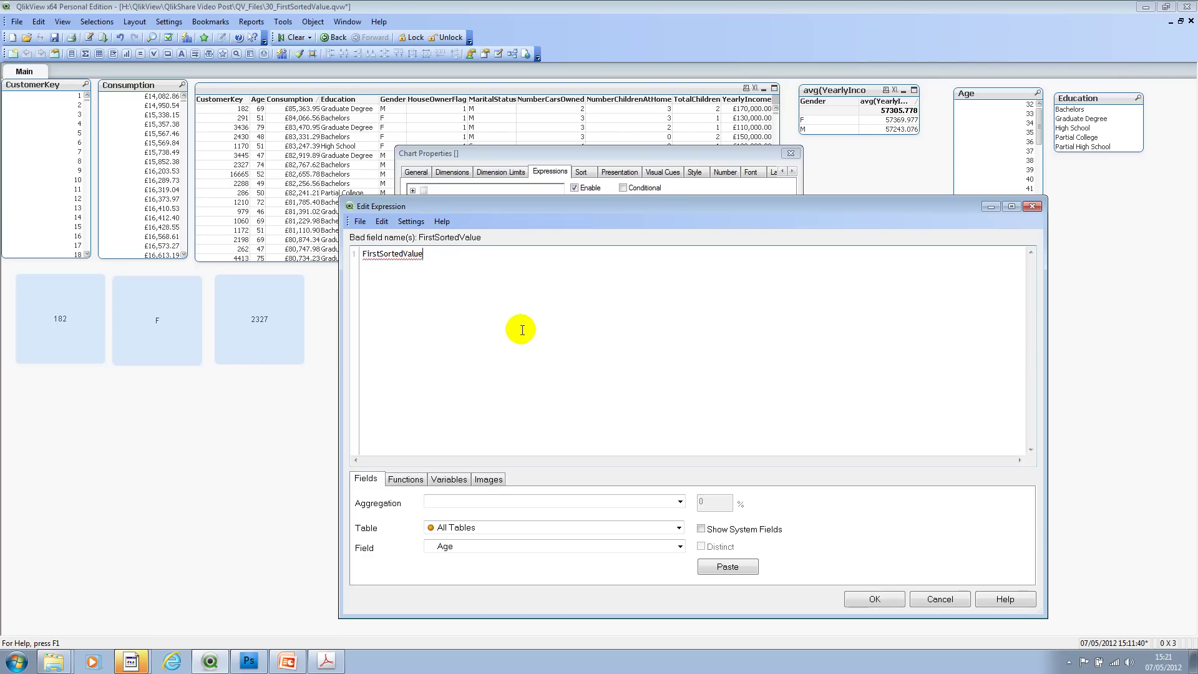
pyautogui.write('(')
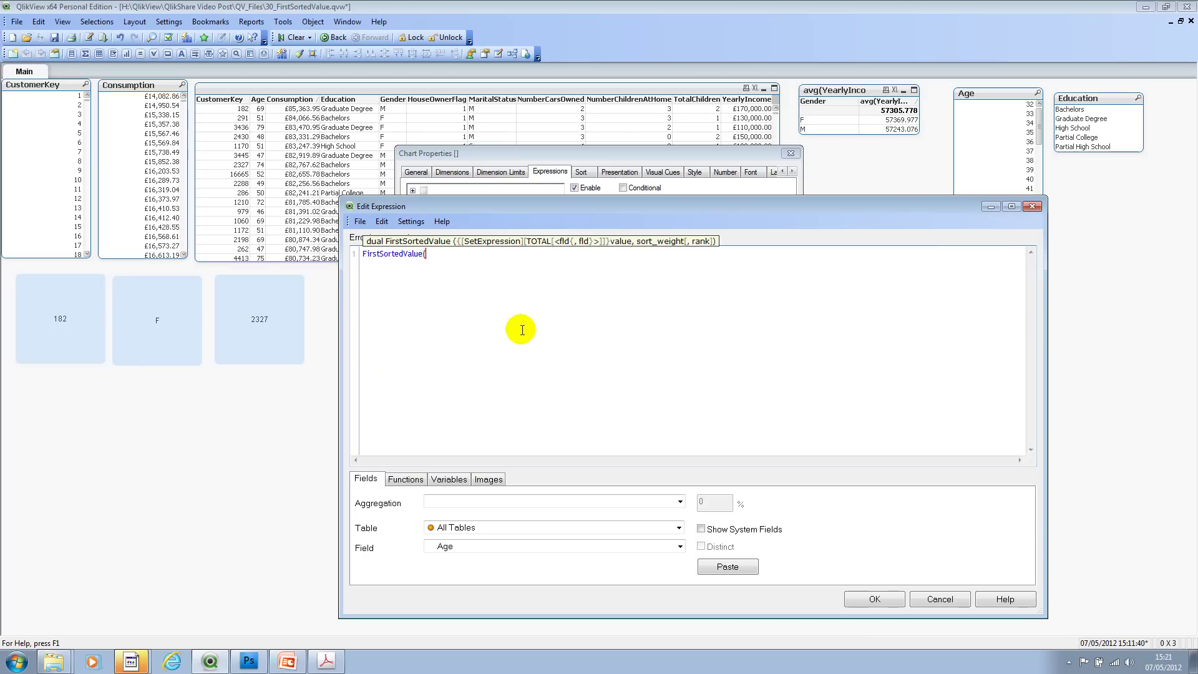
pyautogui.write('cu')
pyautogui.press('Return')
pyautogui.write(', -cu')
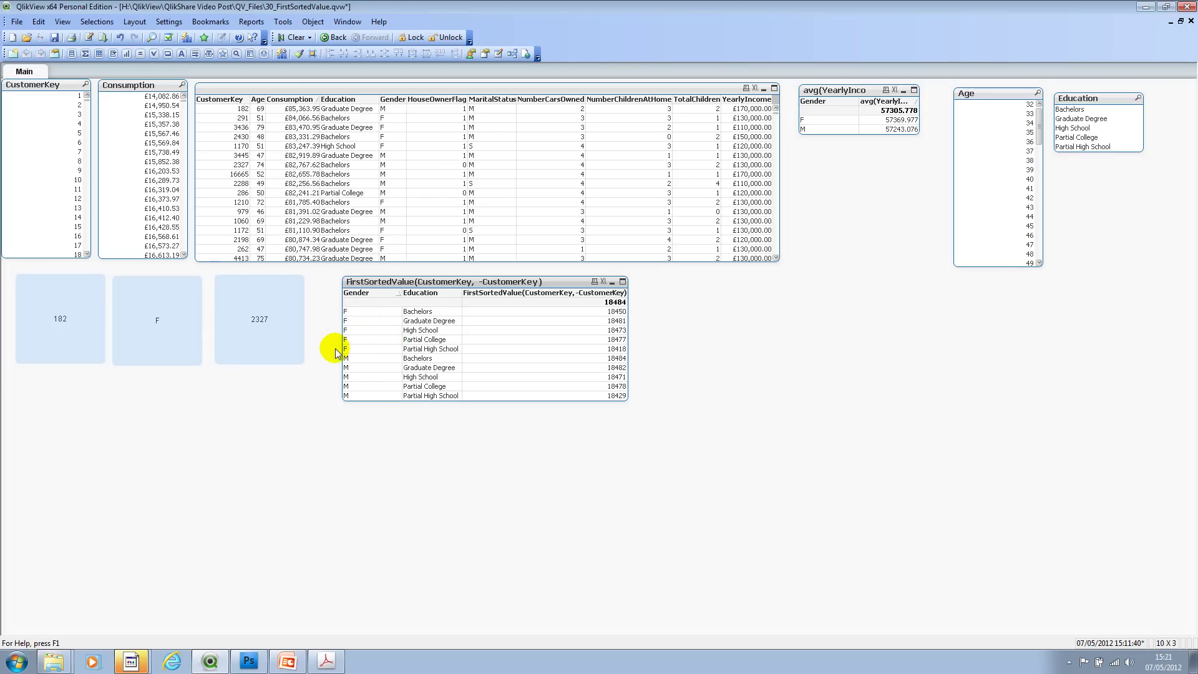
# - Insert the TOTAL qualifier before the first CustomerKey in the straight table's FirstSortedValue expression
pyautogui.rightClick(522, 287)
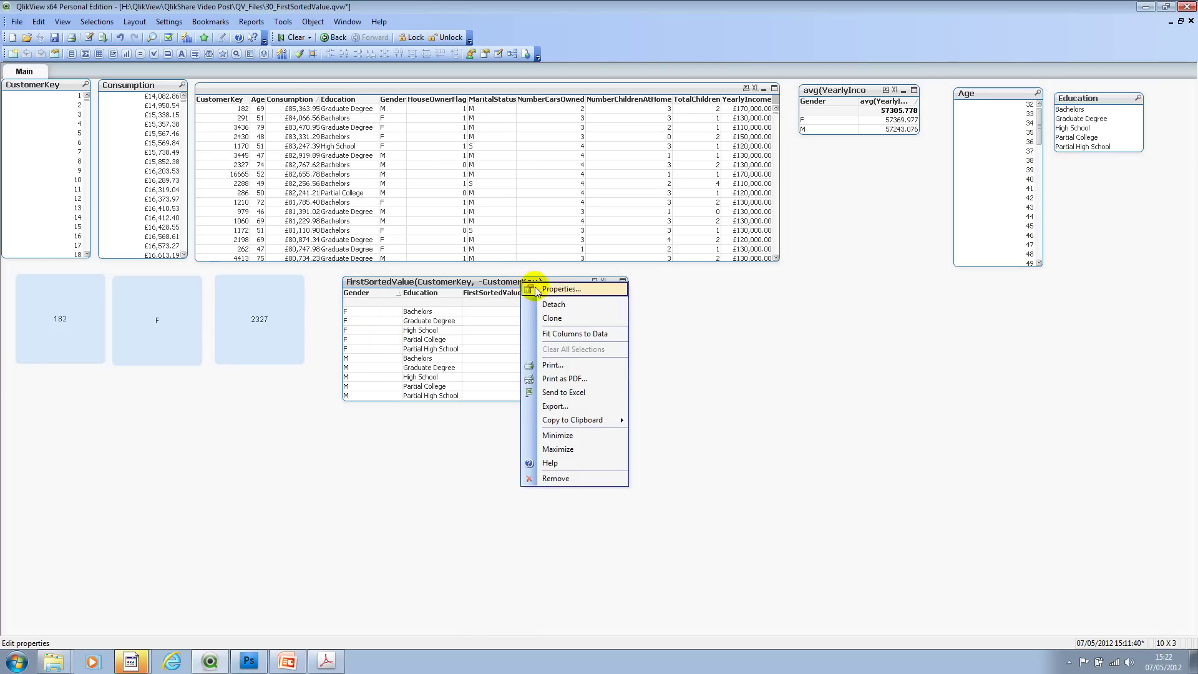
pyautogui.click(542, 286)
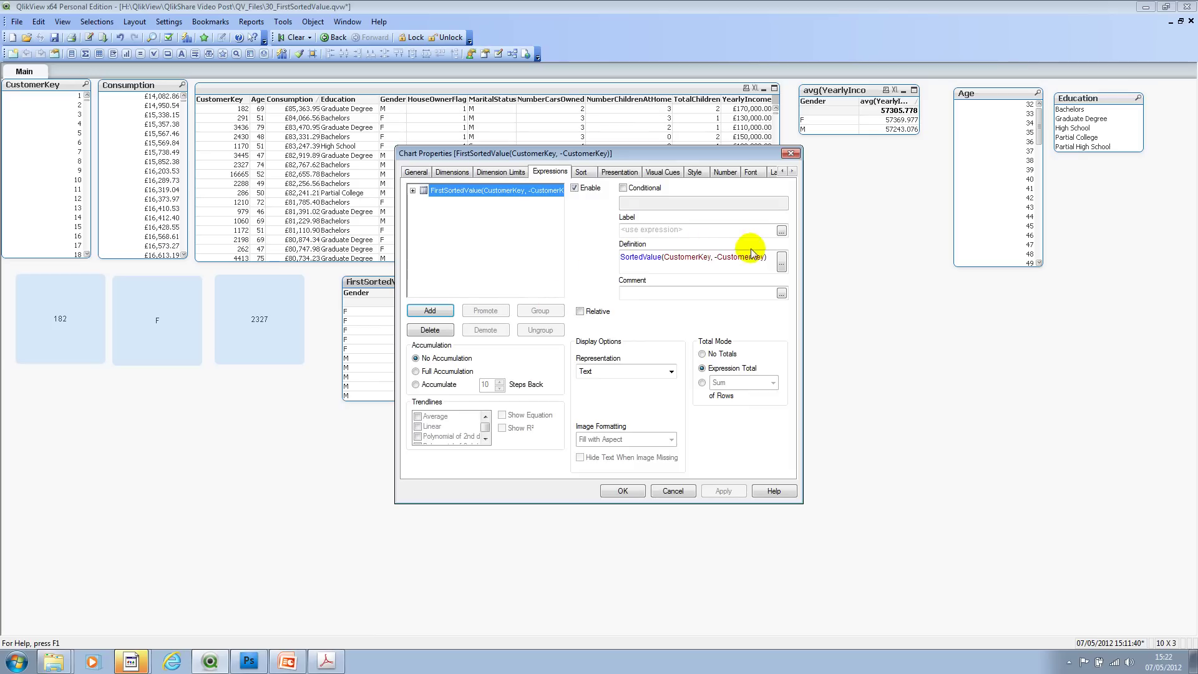
pyautogui.click(781, 262)
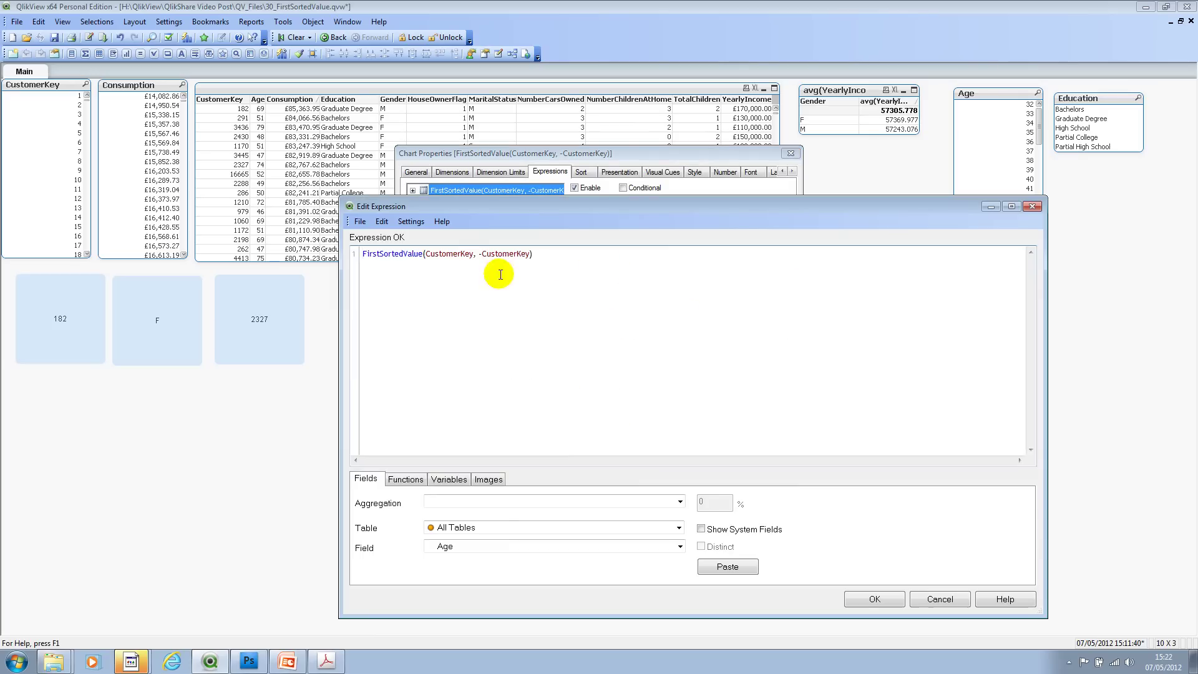
pyautogui.doubleClick(441, 254)
pyautogui.moveTo(478, 254); pyautogui.dragTo(528, 255)
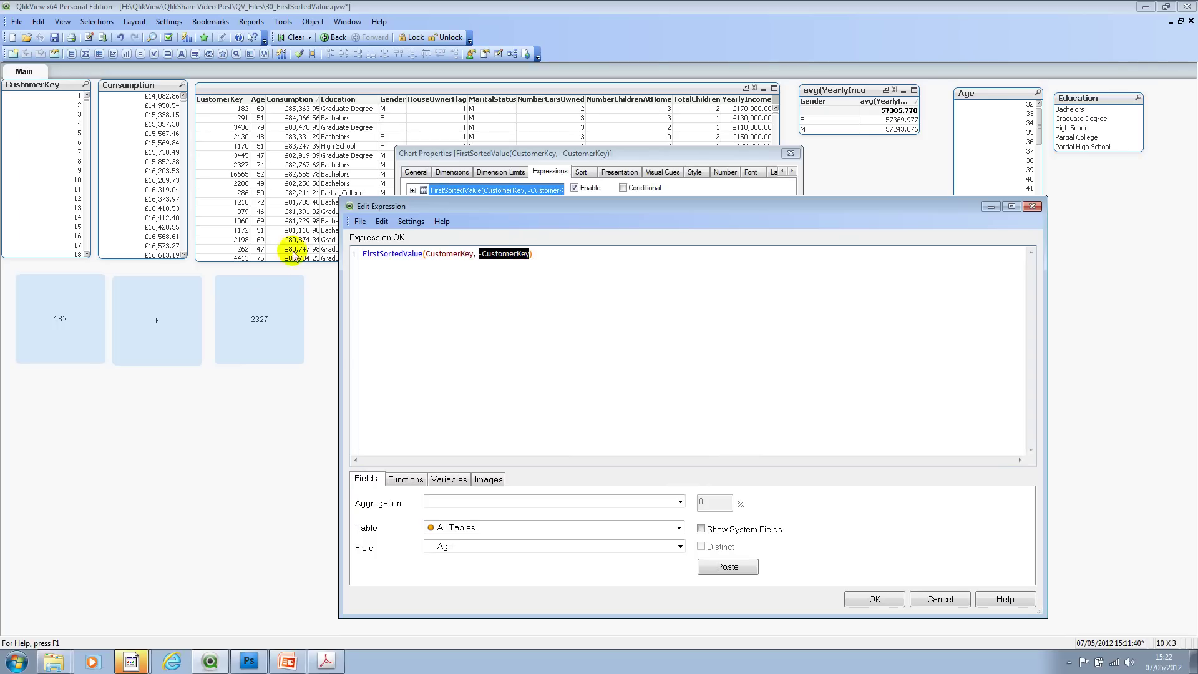
pyautogui.click(403, 303)
pyautogui.click(425, 254)
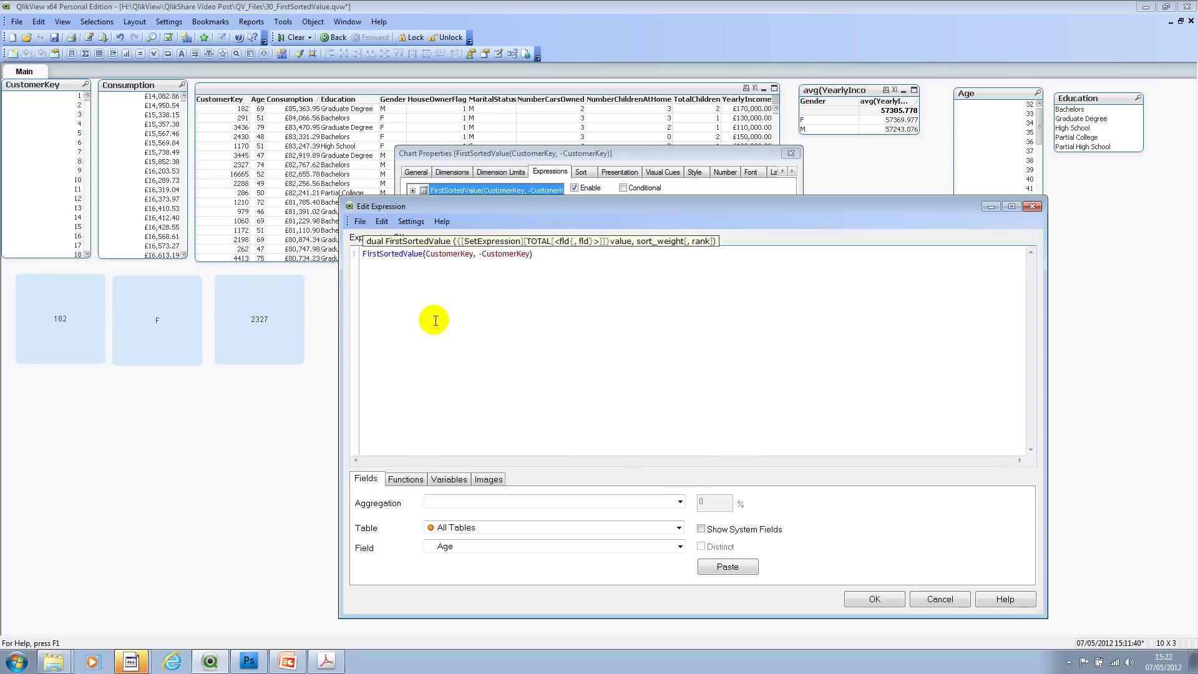
pyautogui.write('TO')
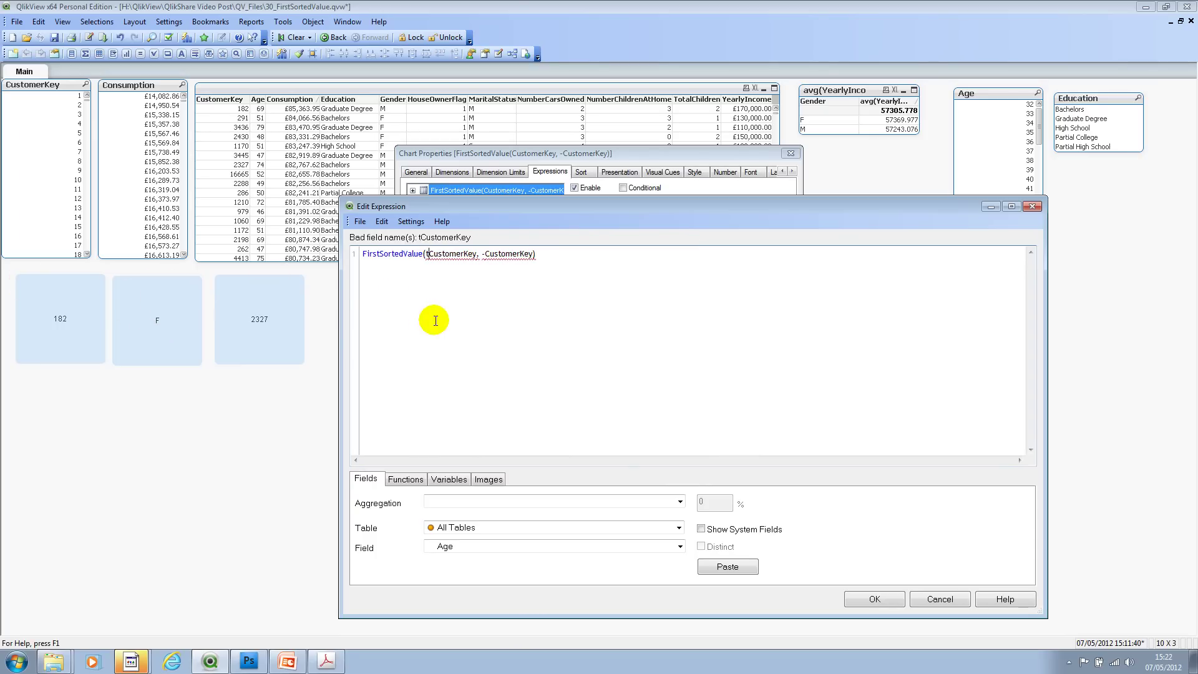
pyautogui.press('capslock')
pyautogui.write('TAL')
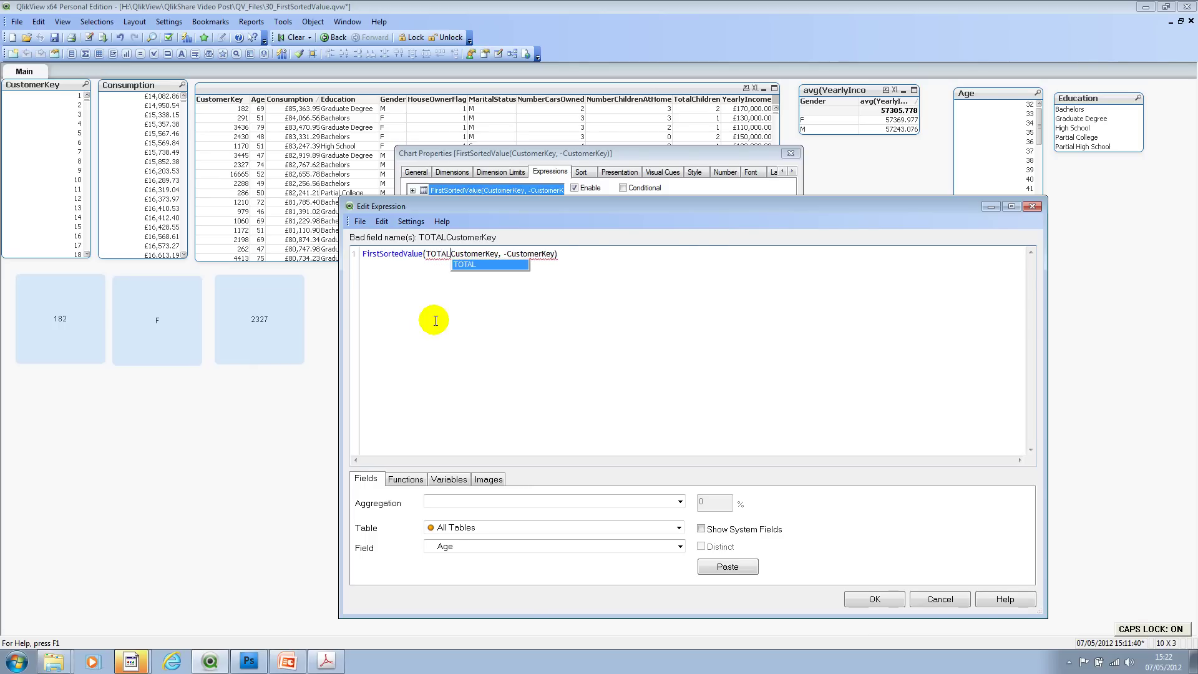
pyautogui.press('Return')
pyautogui.press('Return')
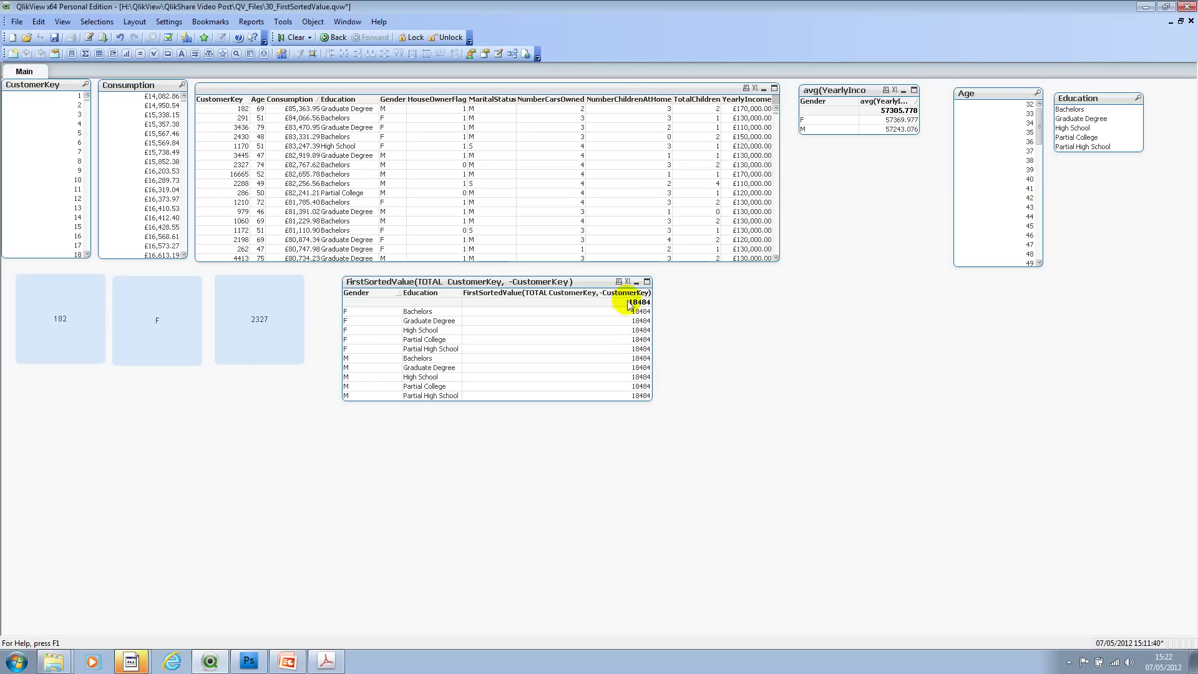
# - Change the sort weight in the straight table's TOTAL expression to -Consumption and apply it to the chart
pyautogui.rightClick(528, 297)
pyautogui.press('Escape')
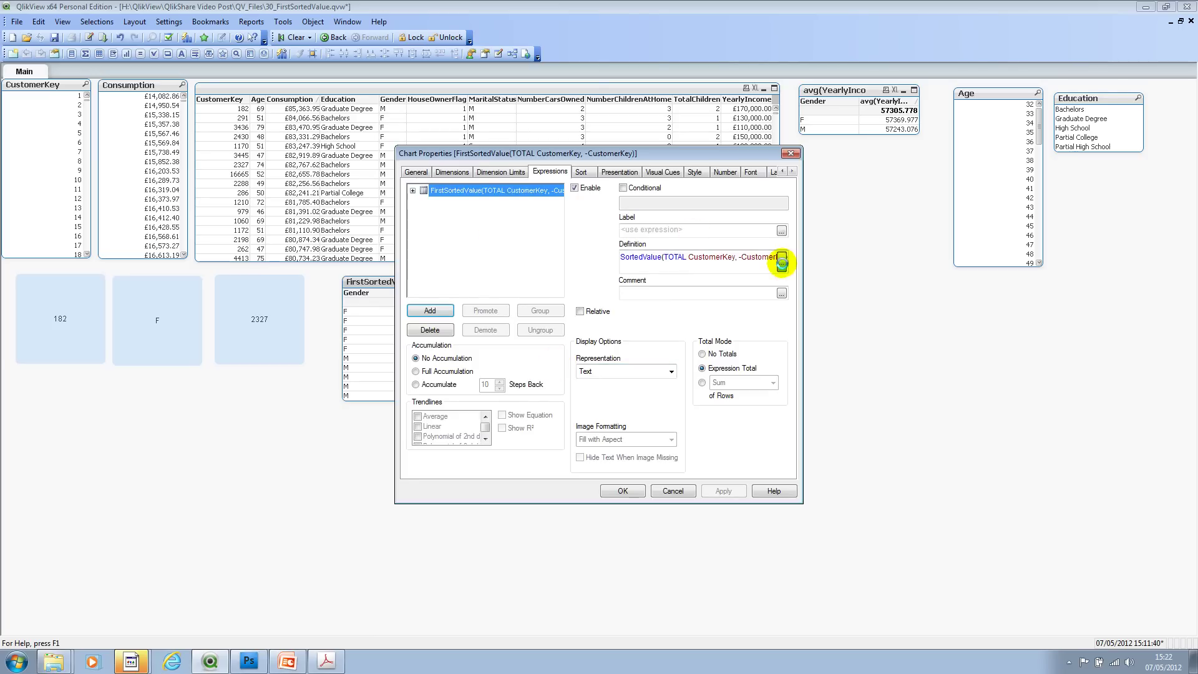
pyautogui.click(782, 262)
pyautogui.doubleClick(536, 254)
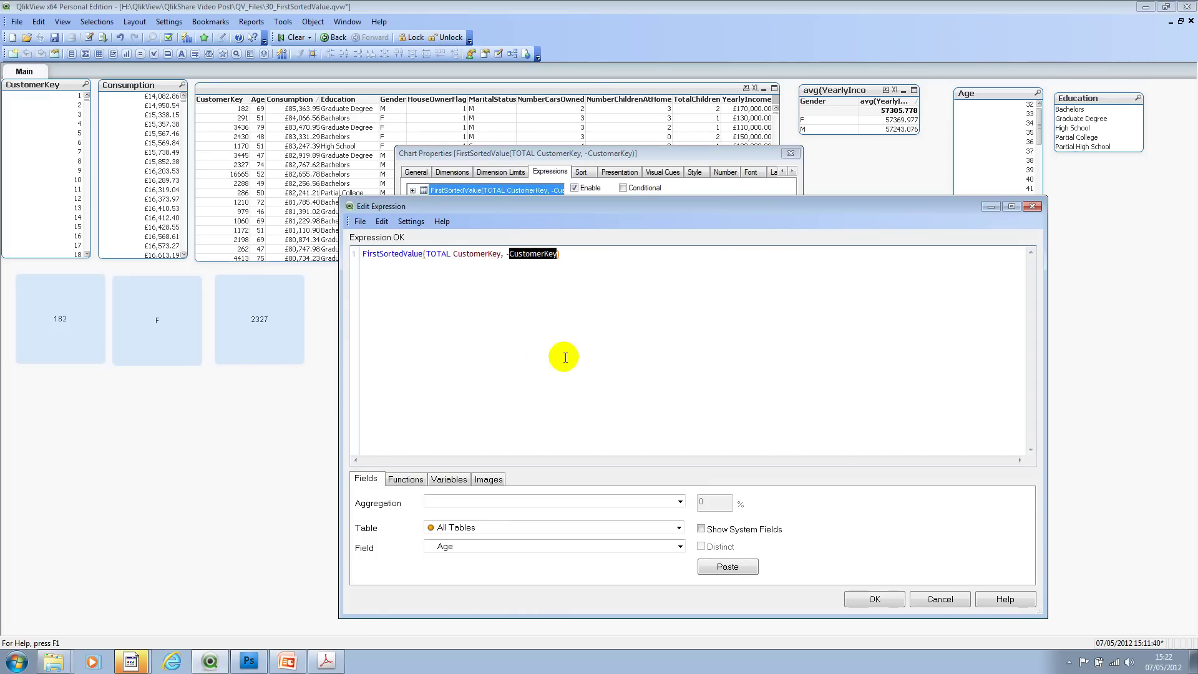
pyautogui.write('CON')
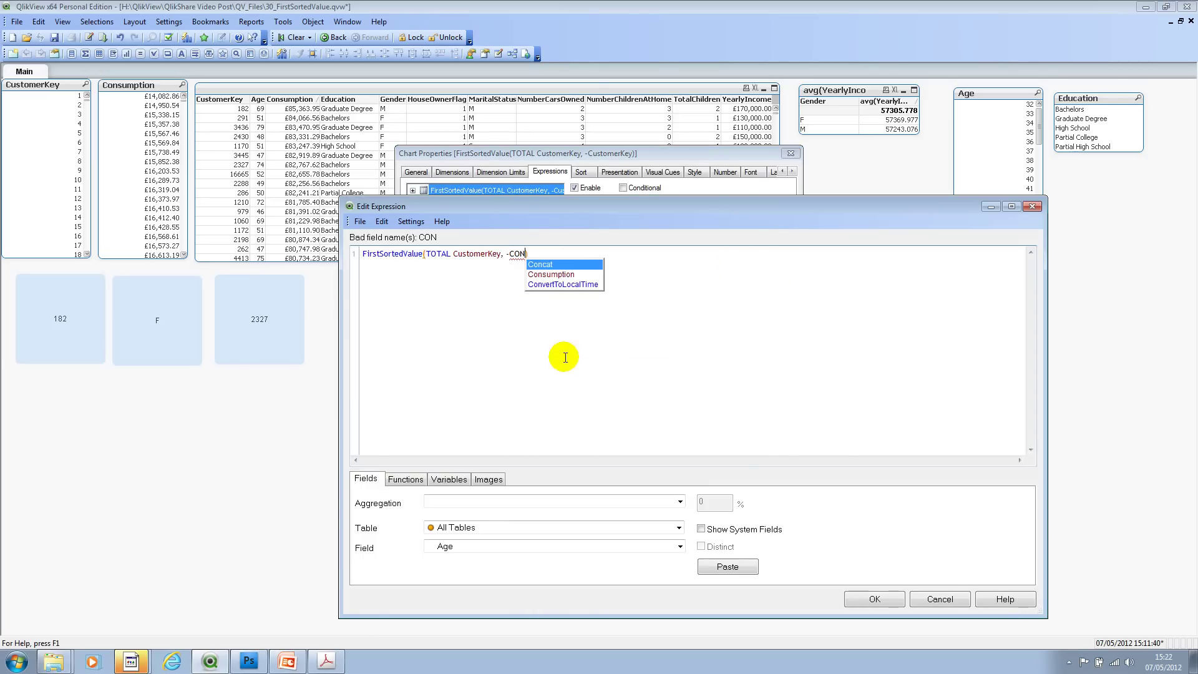
pyautogui.press('Down')
pyautogui.press('Return')
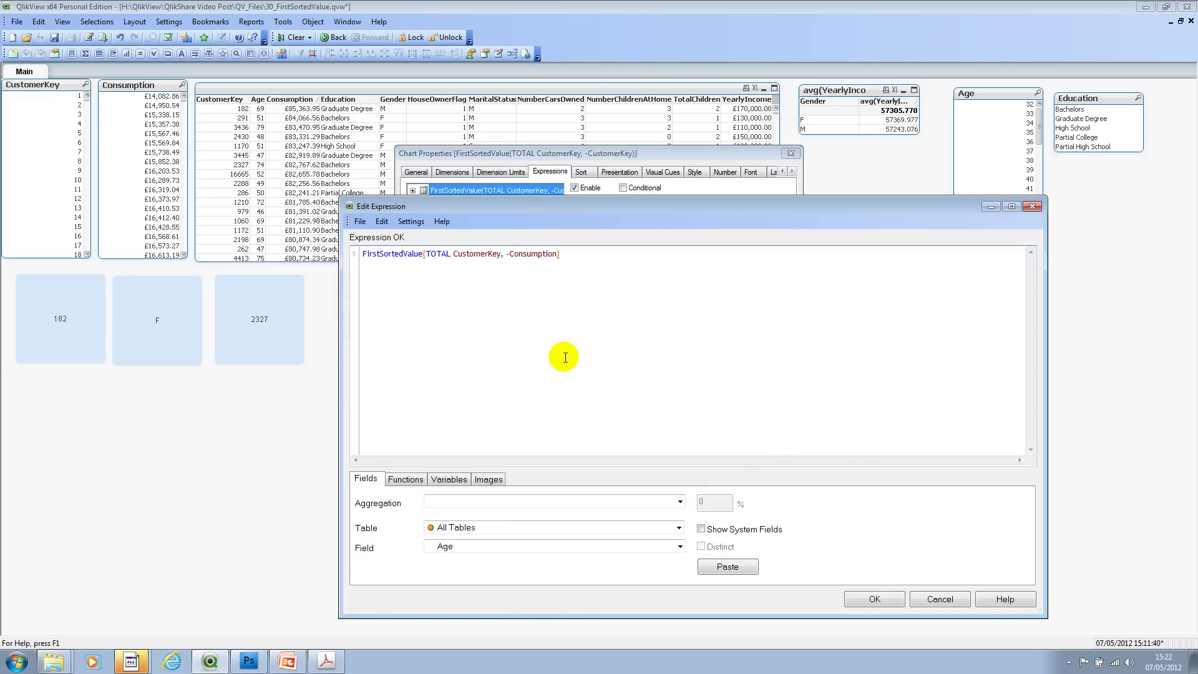
pyautogui.click(861, 598)
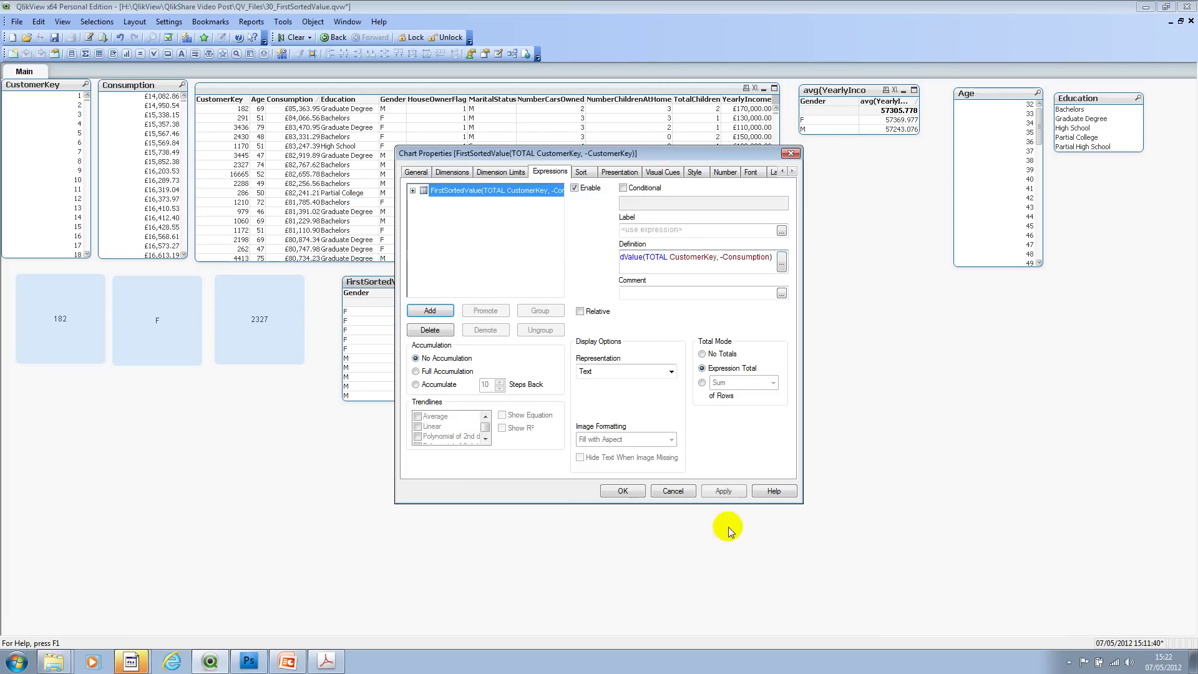
pyautogui.click(602, 491)
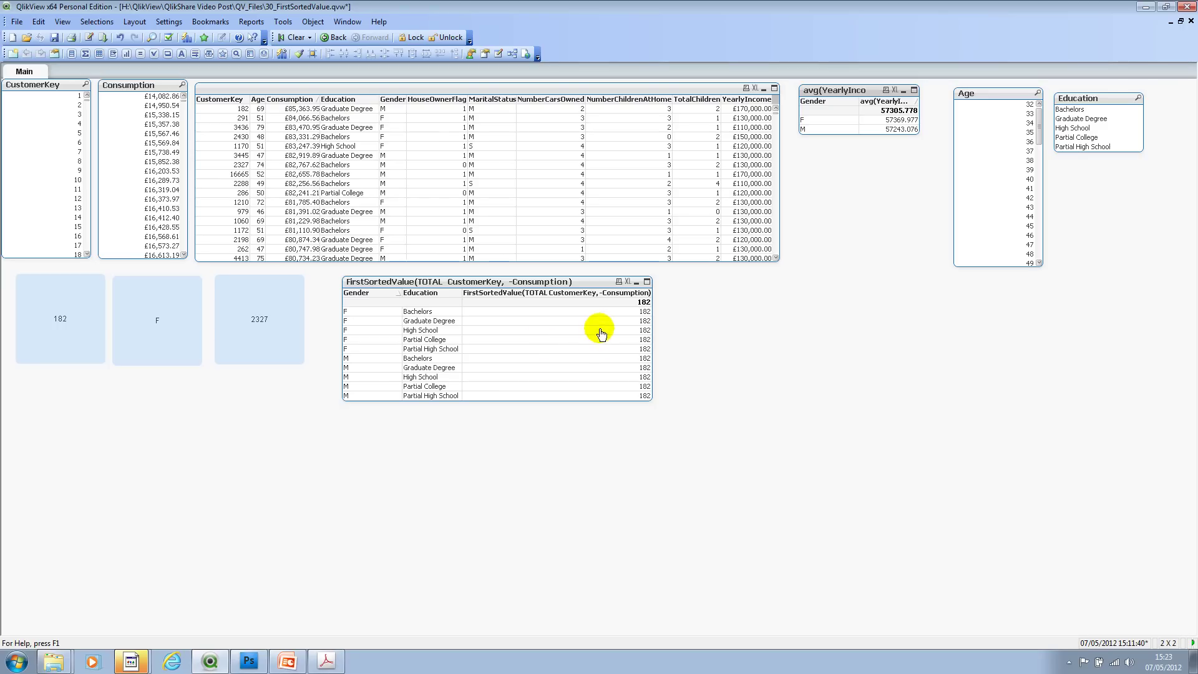
# - Add a second expression to the straight table, FirstSortedValue(TOTAL CustomerKey, -Consumption)
pyautogui.rightClick(585, 298)
pyautogui.click(605, 307)
pyautogui.click(430, 312)
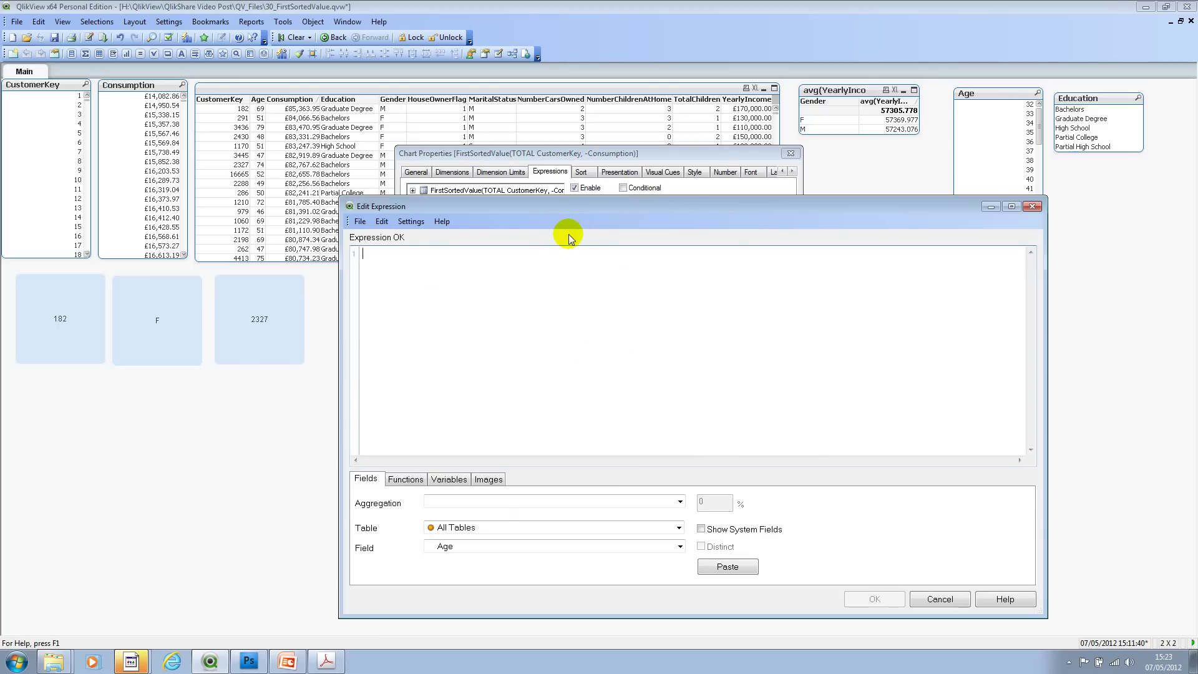
pyautogui.write('FirstSortedValue')
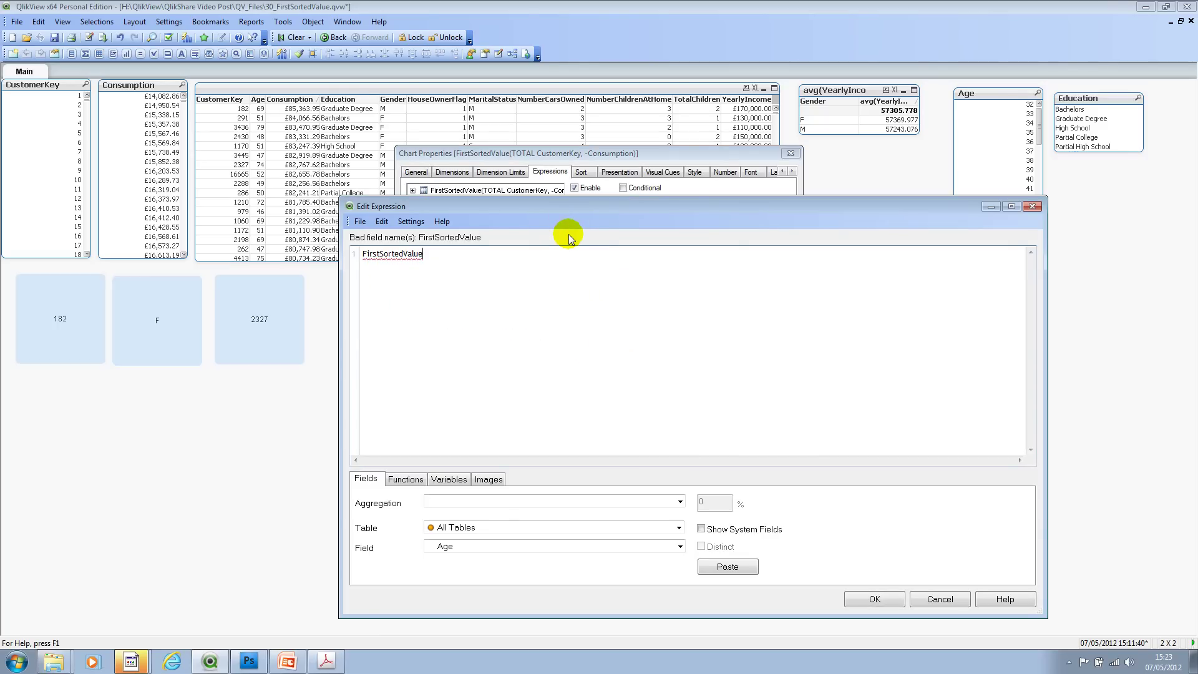
pyautogui.write('(')
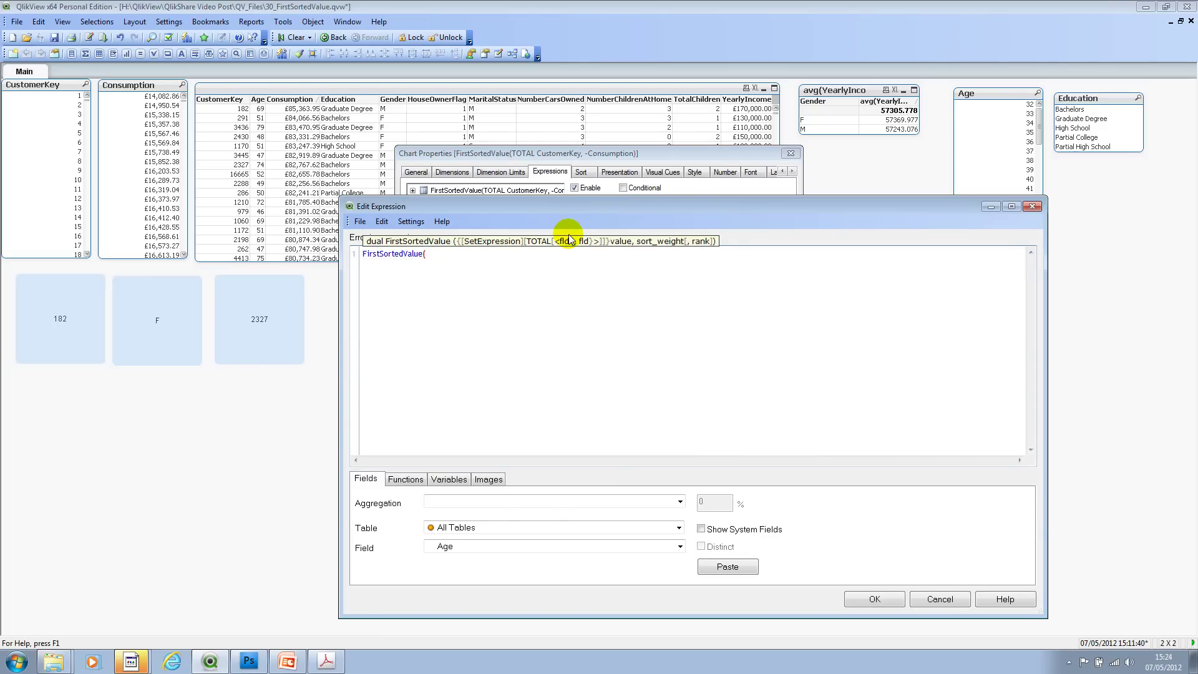
pyautogui.write('Tod')
pyautogui.press('BackSpace')
pyautogui.press('BackSpace')
pyautogui.write('OTAL CustomerKey, -CON')
pyautogui.press('Down')
pyautogui.press('Return')
pyautogui.write(')')
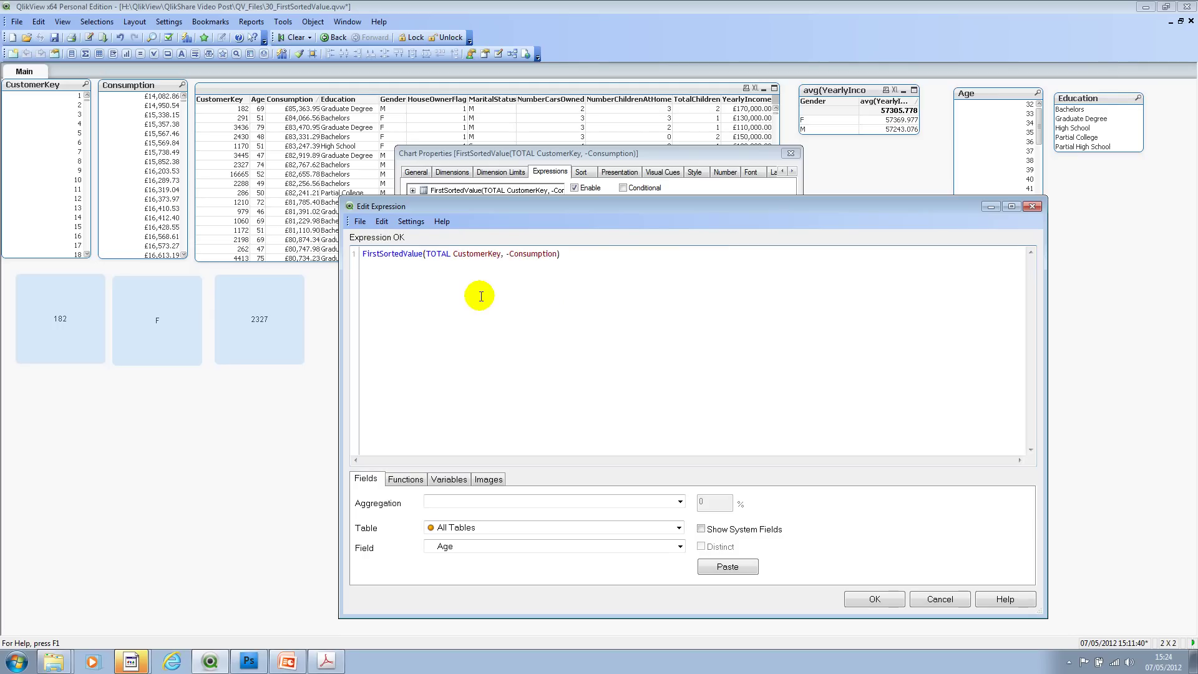
# - Restrict TOTAL to <Education> in the second FirstSortedValue expression and apply it to the straight table
pyautogui.moveTo(517, 206); pyautogui.dragTo(536, 215)
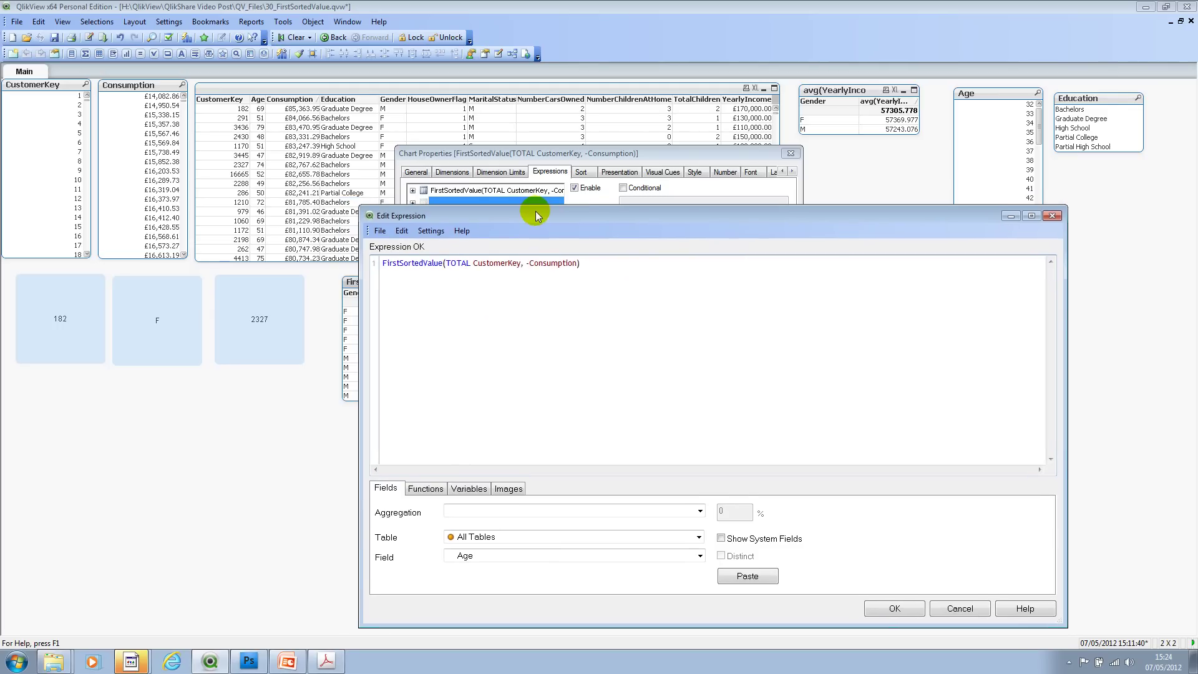
pyautogui.click(474, 263)
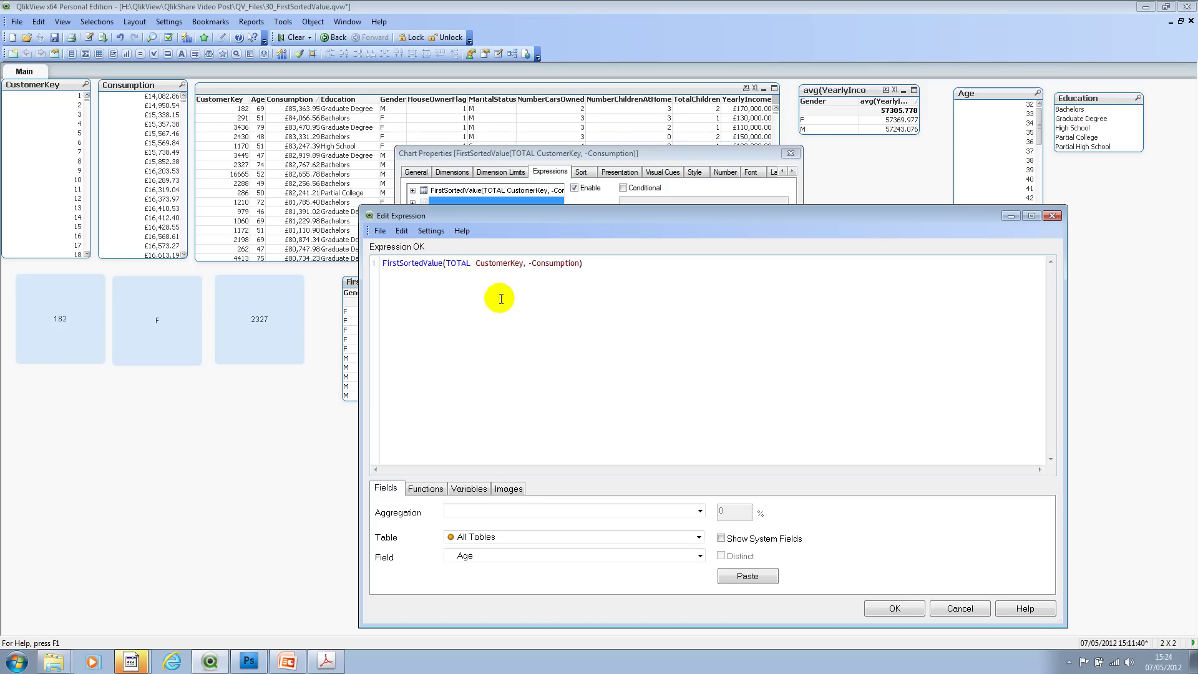
pyautogui.write('<')
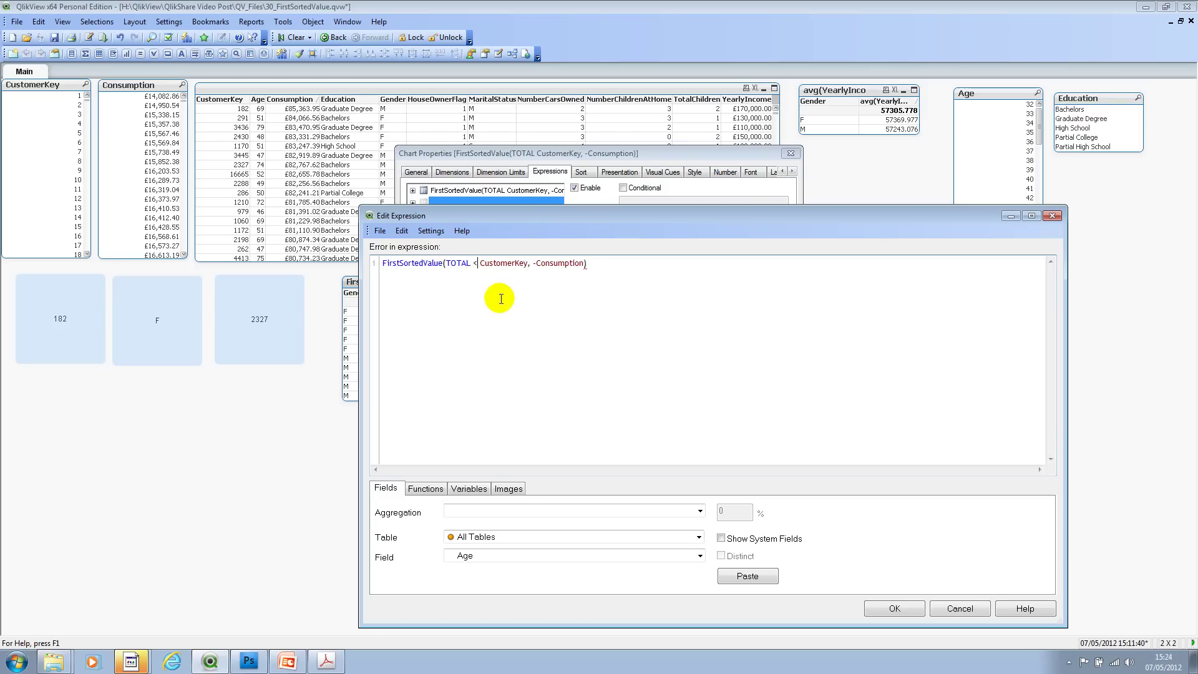
pyautogui.write('Education ')
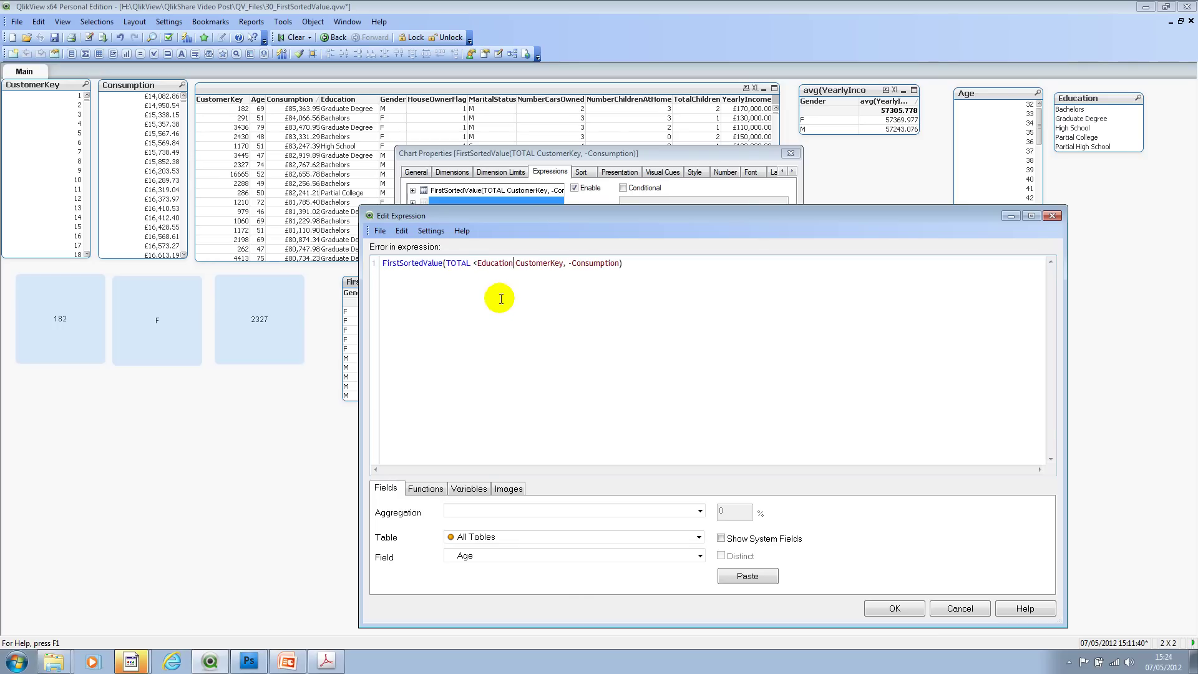
pyautogui.write('?')
pyautogui.press('BackSpace')
pyautogui.write('>')
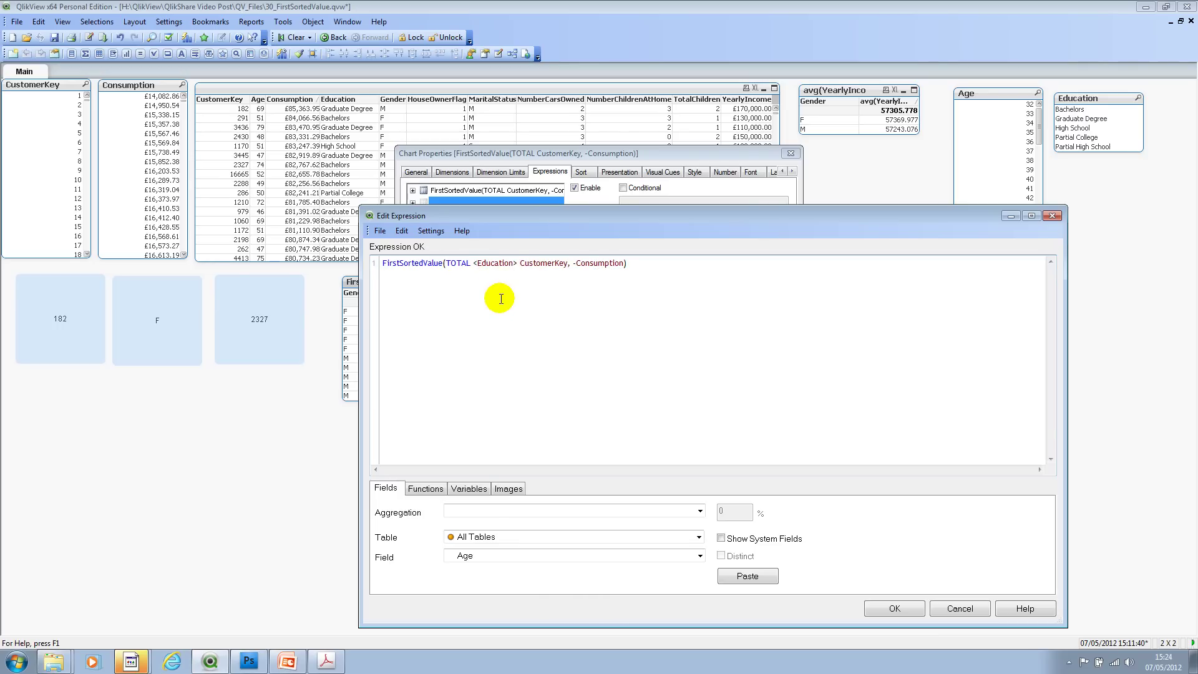
pyautogui.click(891, 608)
pyautogui.click(621, 489)
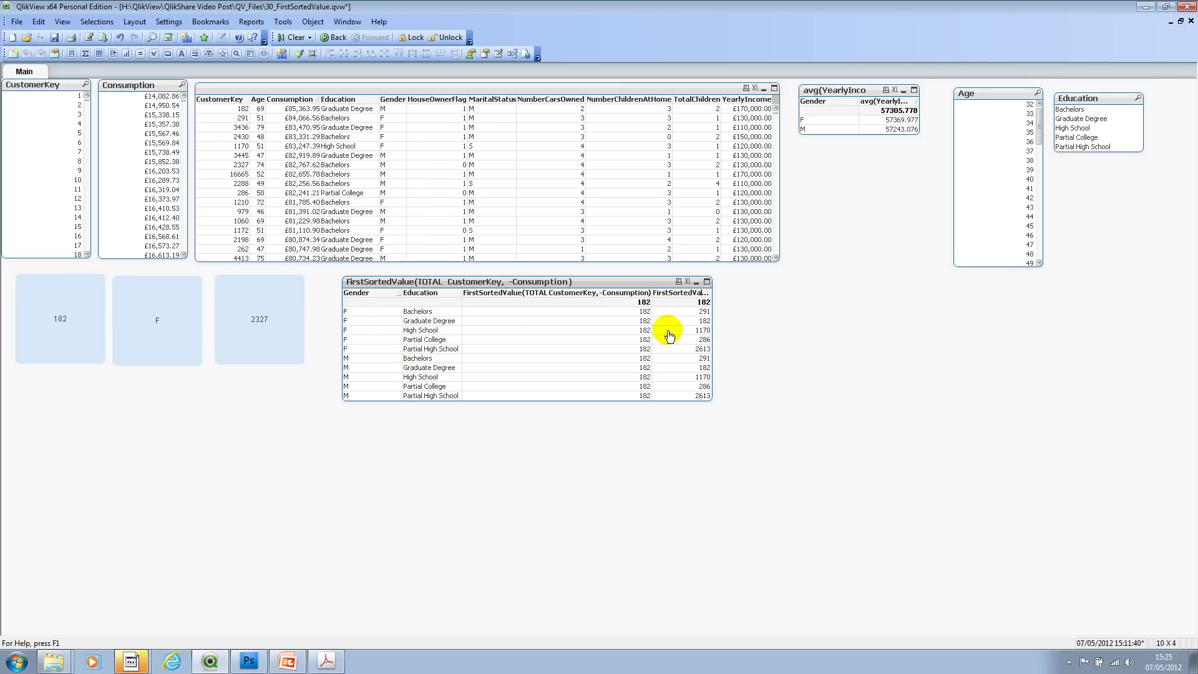
# - Select High School in the customer table to check its top customer by consumption, and step back to the unfiltered data
pyautogui.click(345, 146)
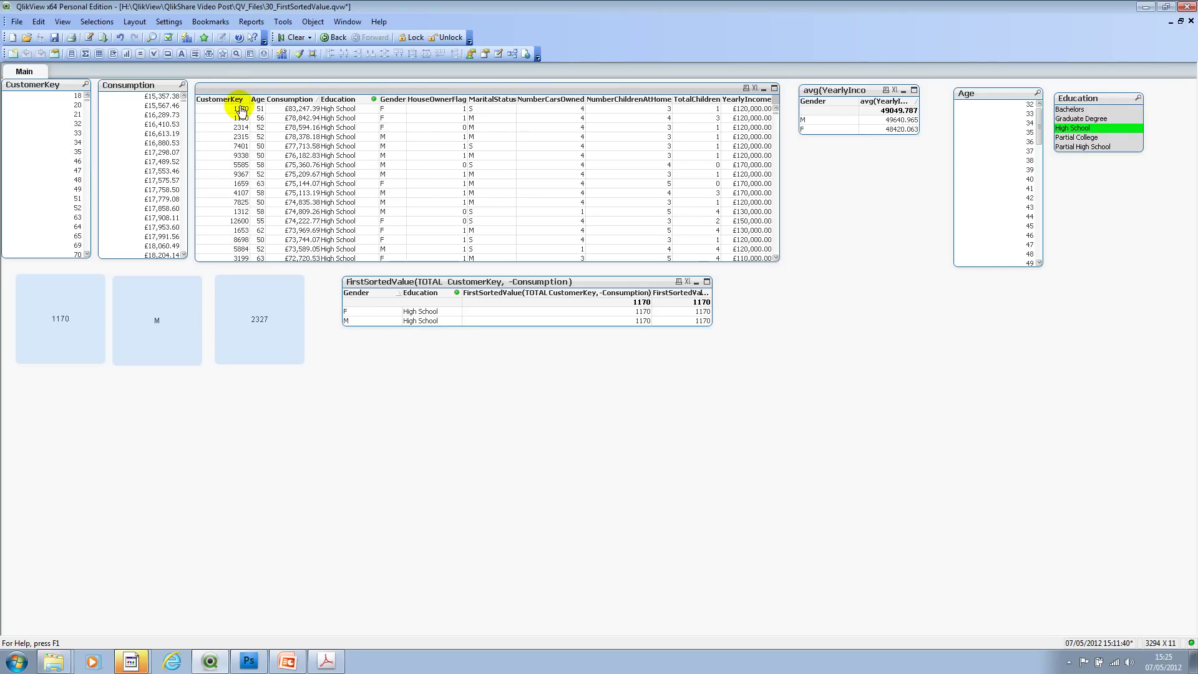
pyautogui.click(337, 39)
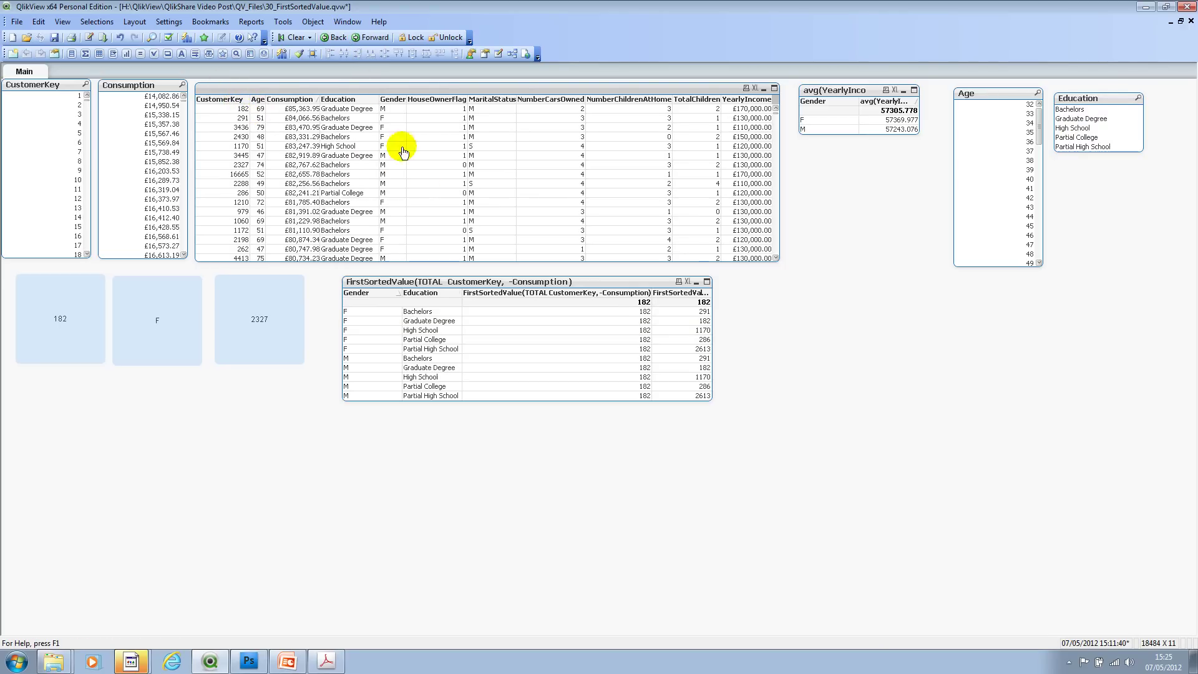
# - Add a third straight table expression, FirstSortedValue(CustomerKey, -Consumption), without TOTAL, and widen the chart to fit its column
pyautogui.rightClick(555, 289)
pyautogui.click(558, 291)
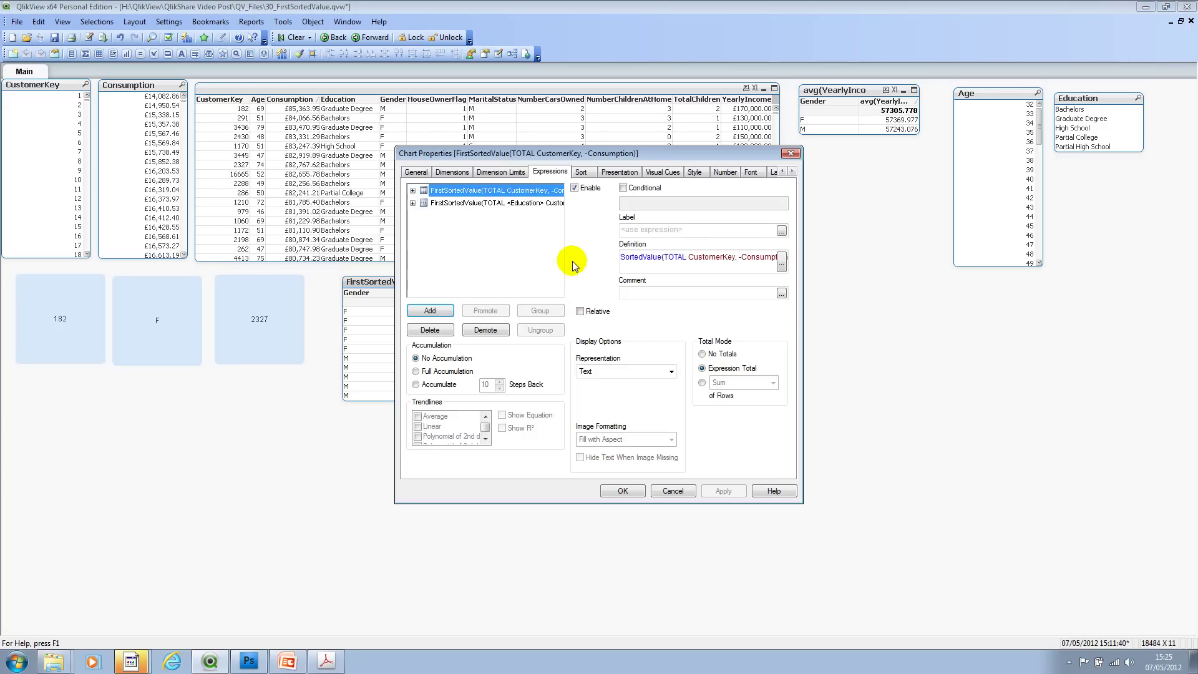
pyautogui.click(430, 310)
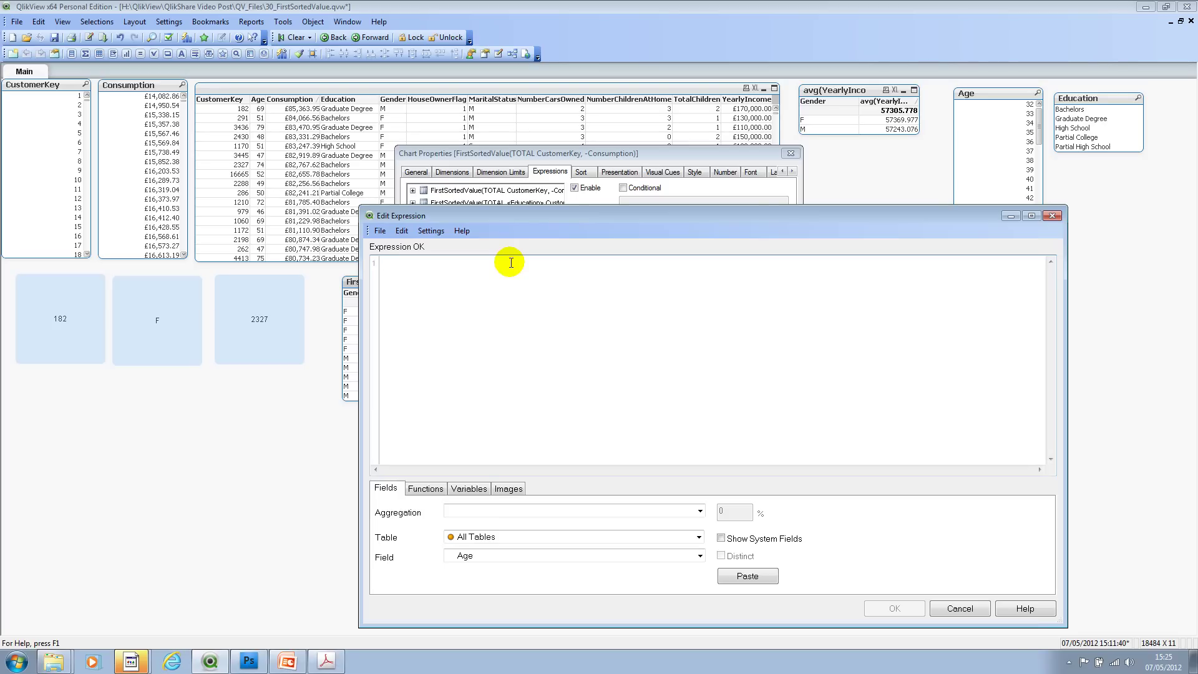
pyautogui.write('F')
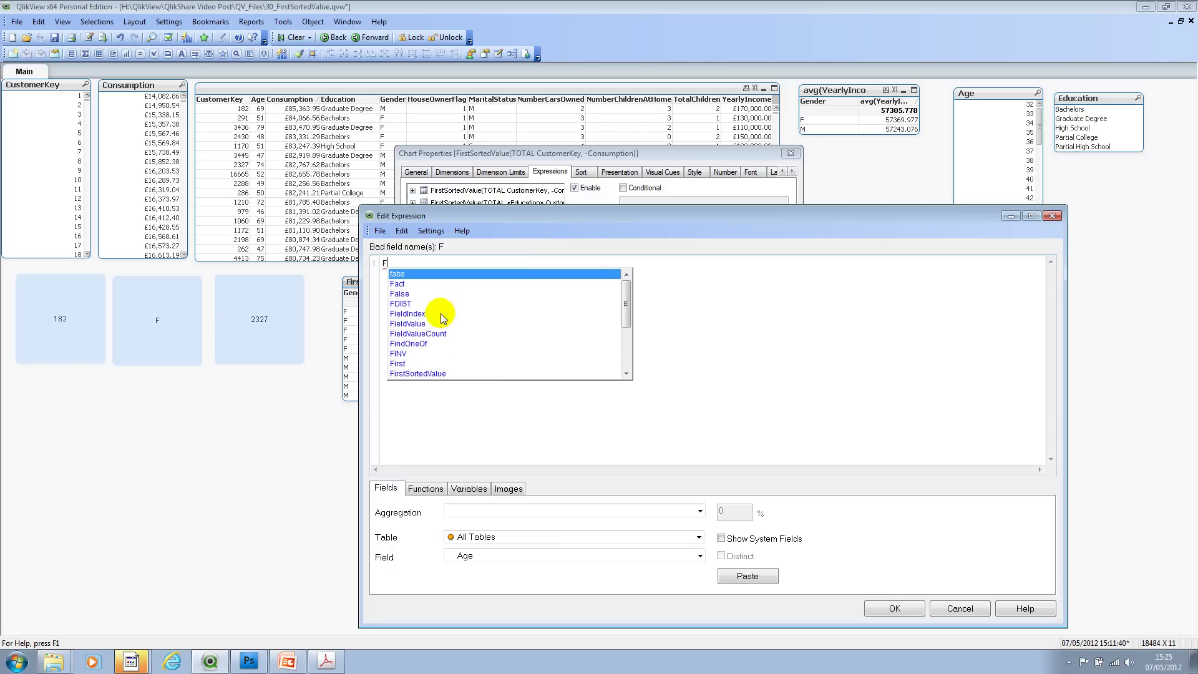
pyautogui.doubleClick(433, 372)
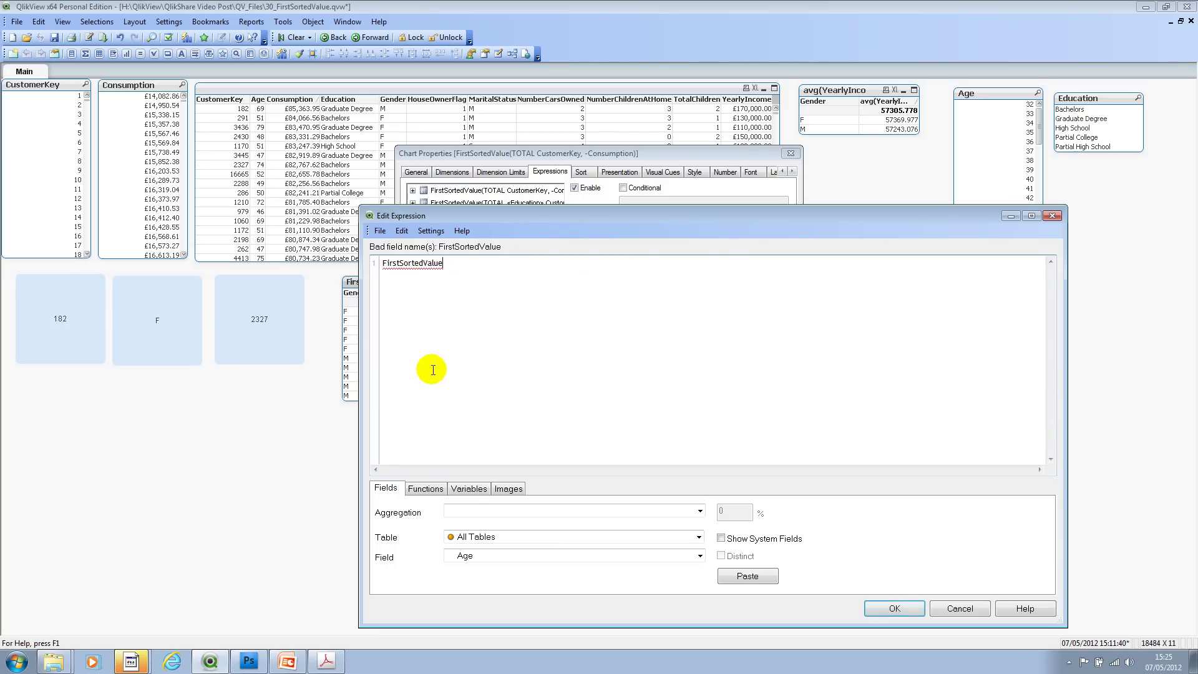
pyautogui.write('(CustomerKey,')
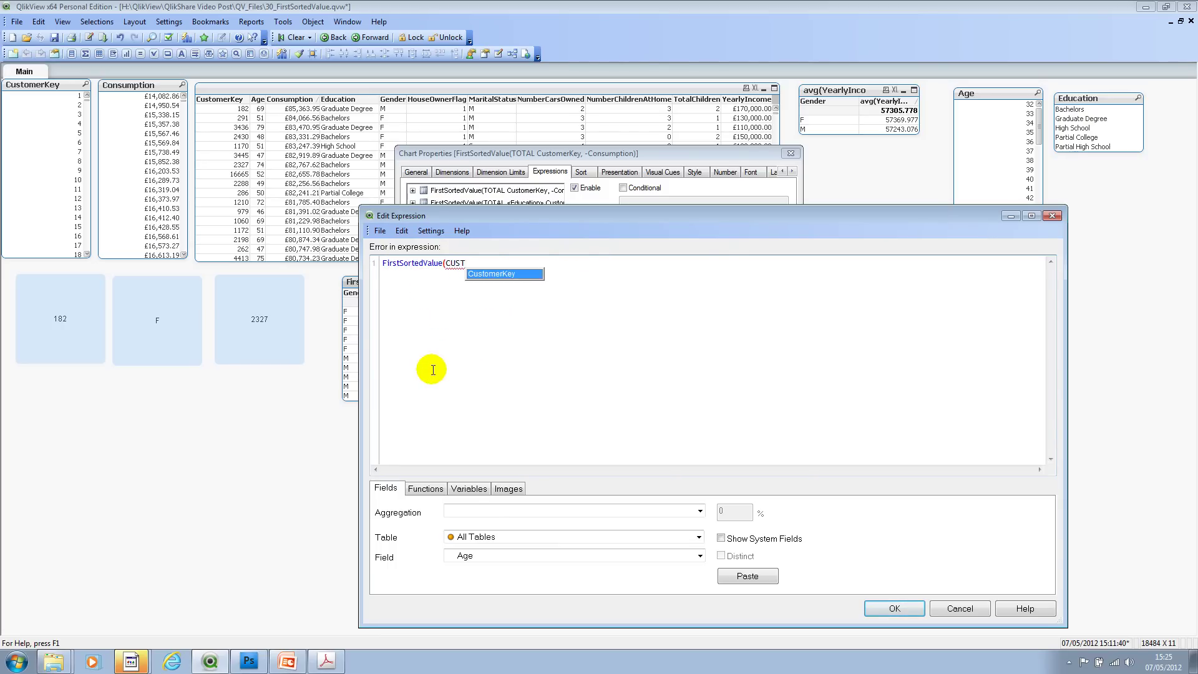
pyautogui.write(' -')
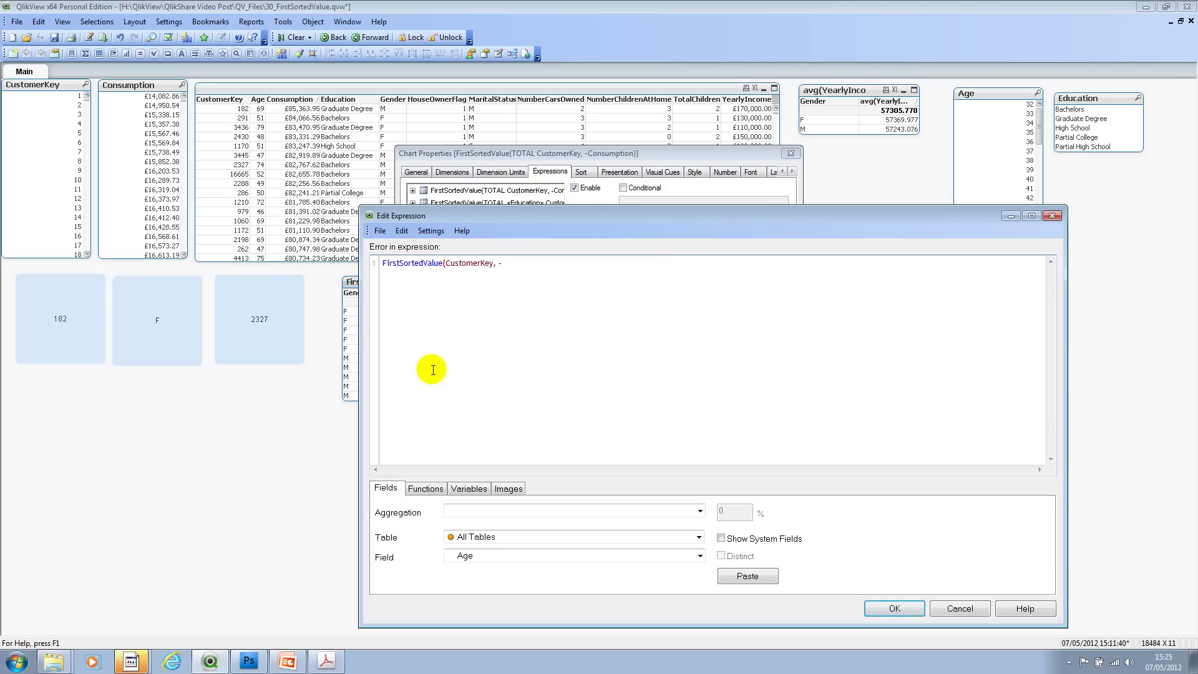
pyautogui.write('CONs')
pyautogui.press('Return')
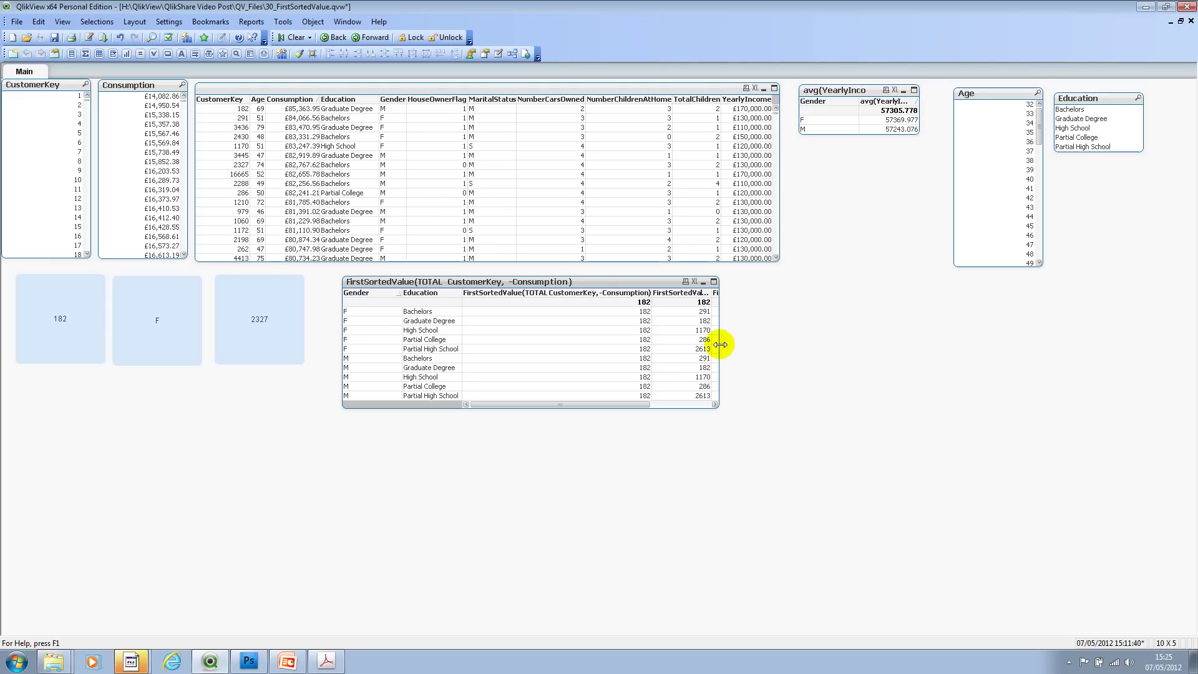
pyautogui.moveTo(717, 346); pyautogui.dragTo(772, 346)
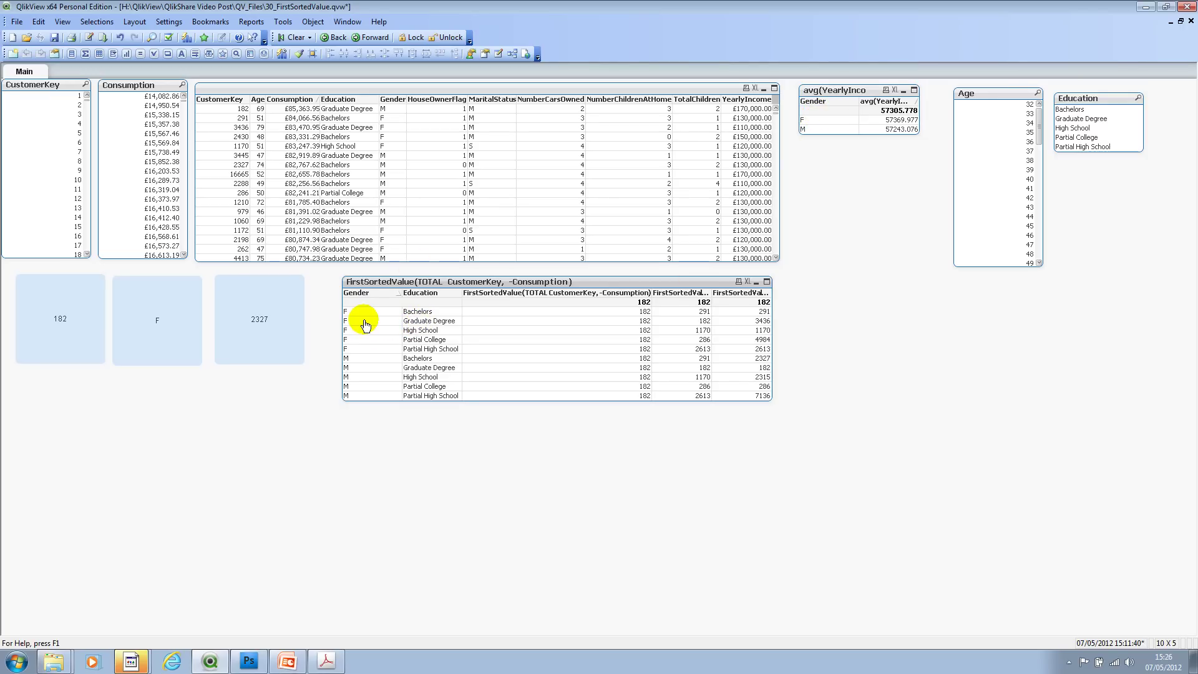
# - Filter to Gender F and Education Graduate Degree to check the top customer by consumption, and clear all selections
pyautogui.click(829, 119)
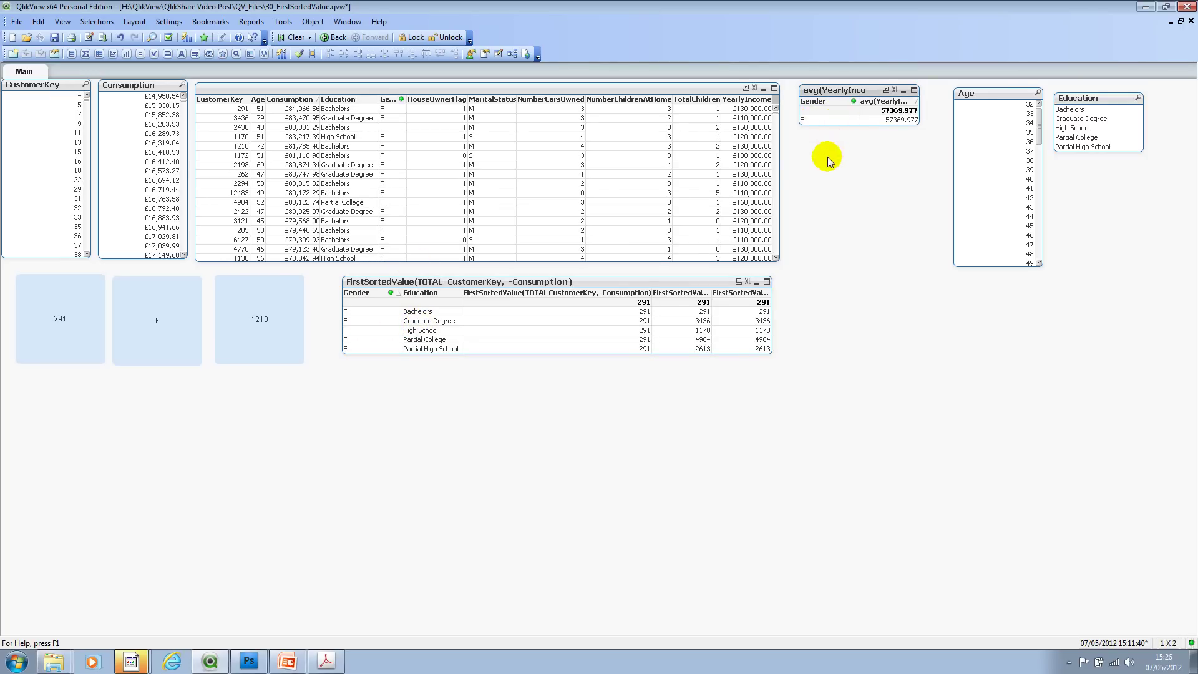
pyautogui.click(1088, 119)
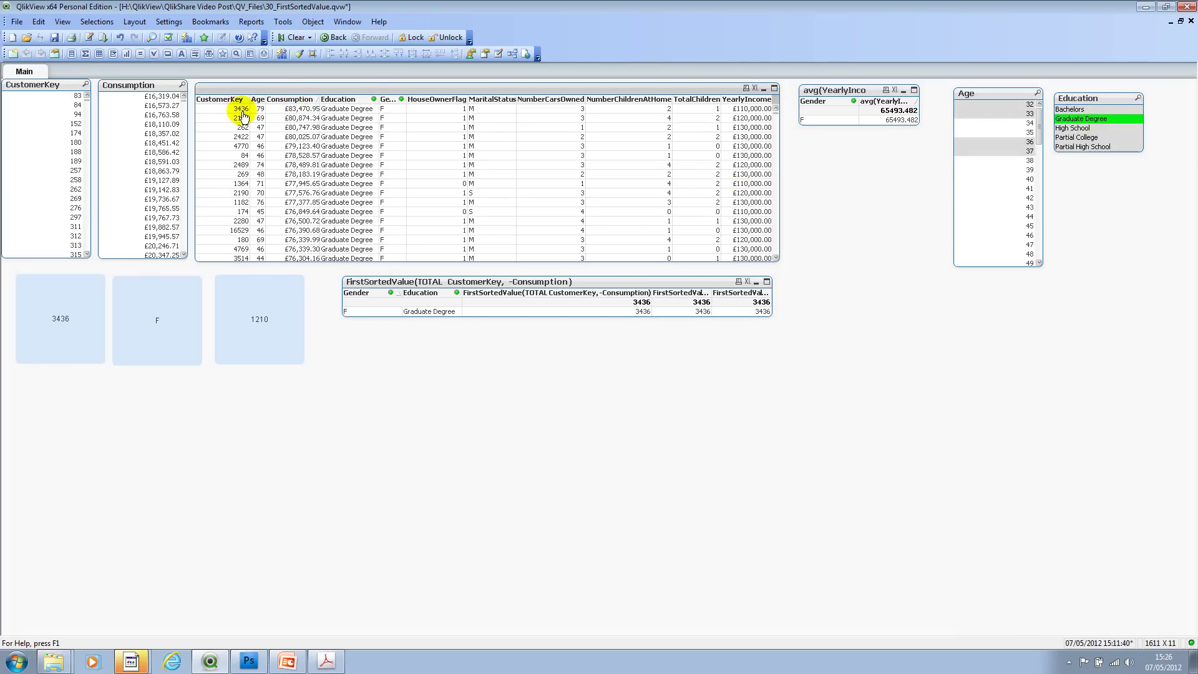
pyautogui.click(297, 38)
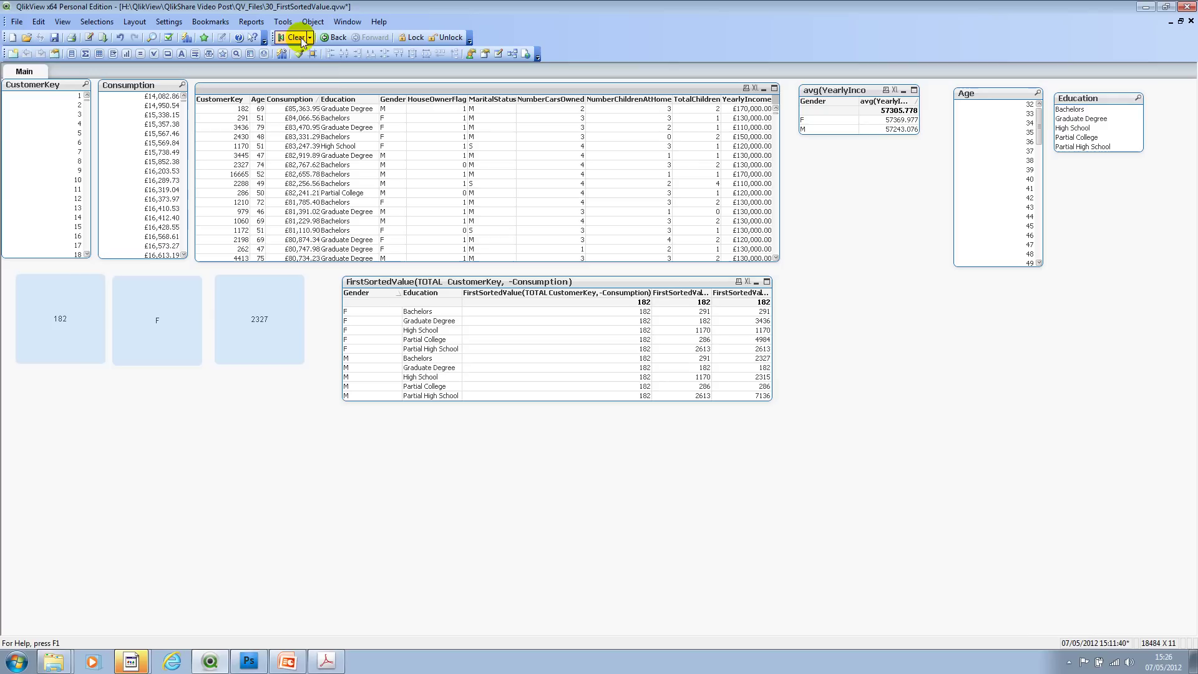